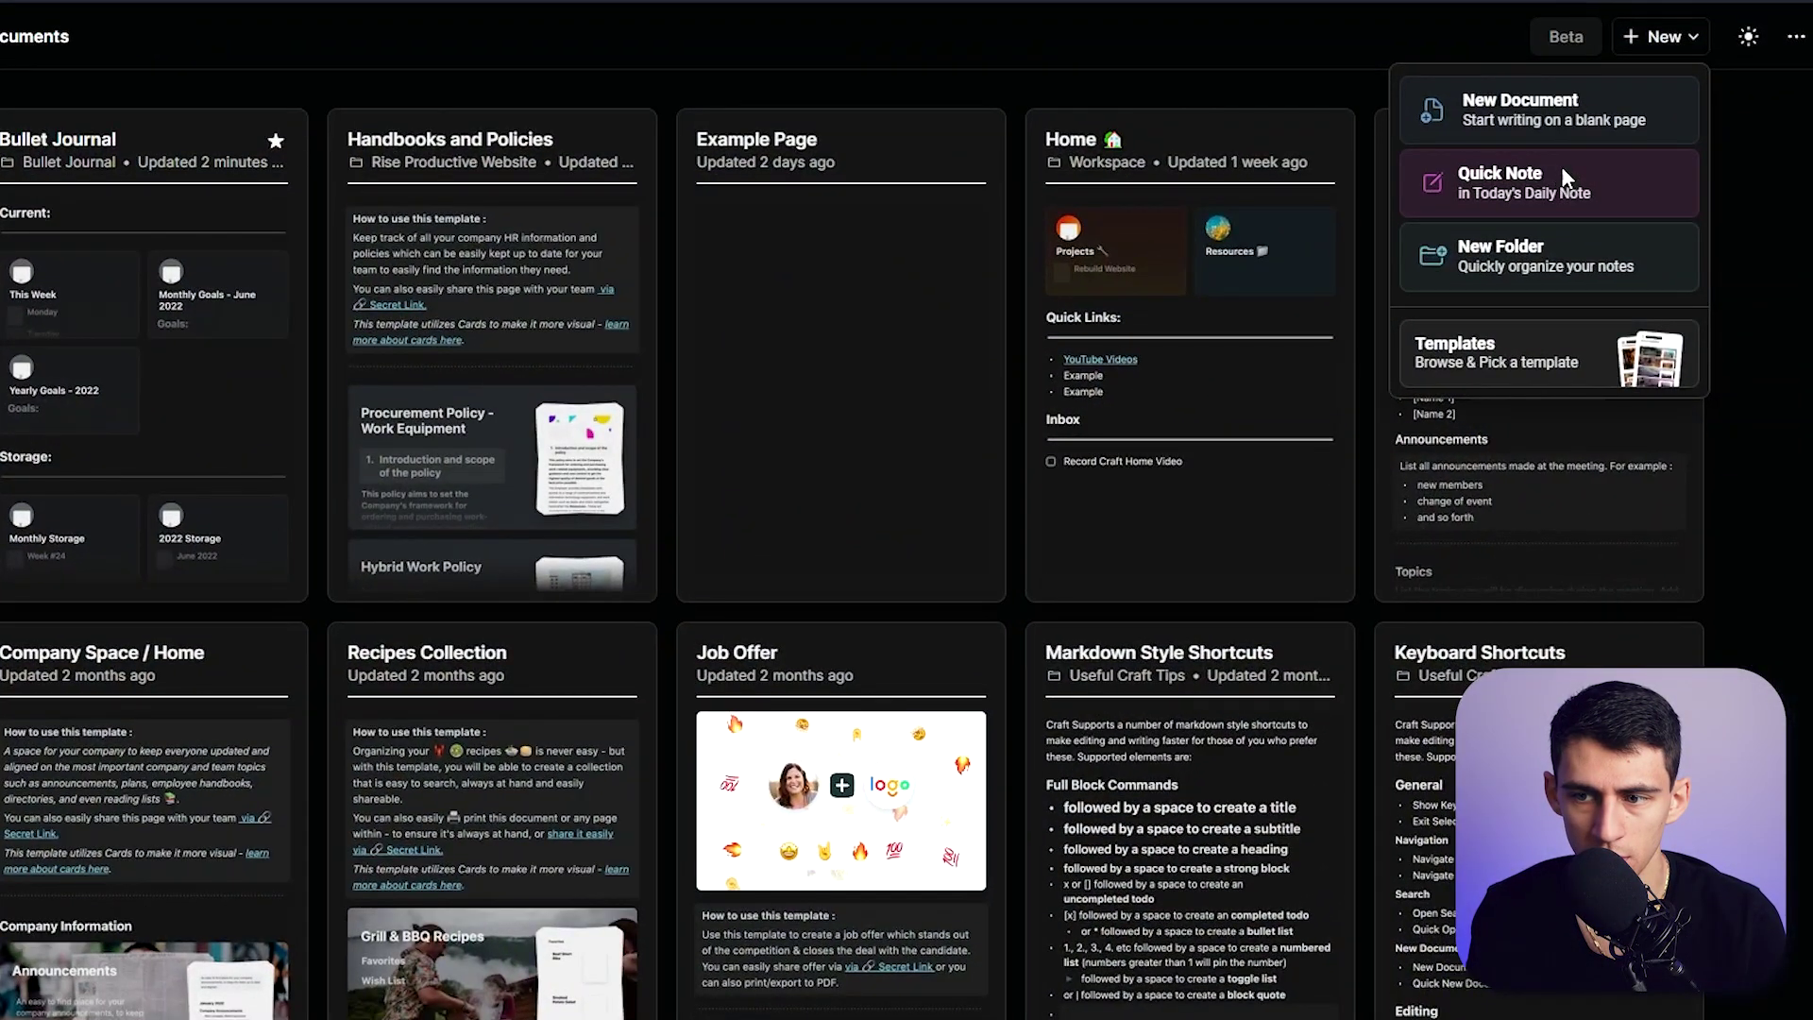
Open the empty Jun 17 daily note and dismiss the template-insertion command
{"action": "left_click", "coordinate": [1564, 178]}
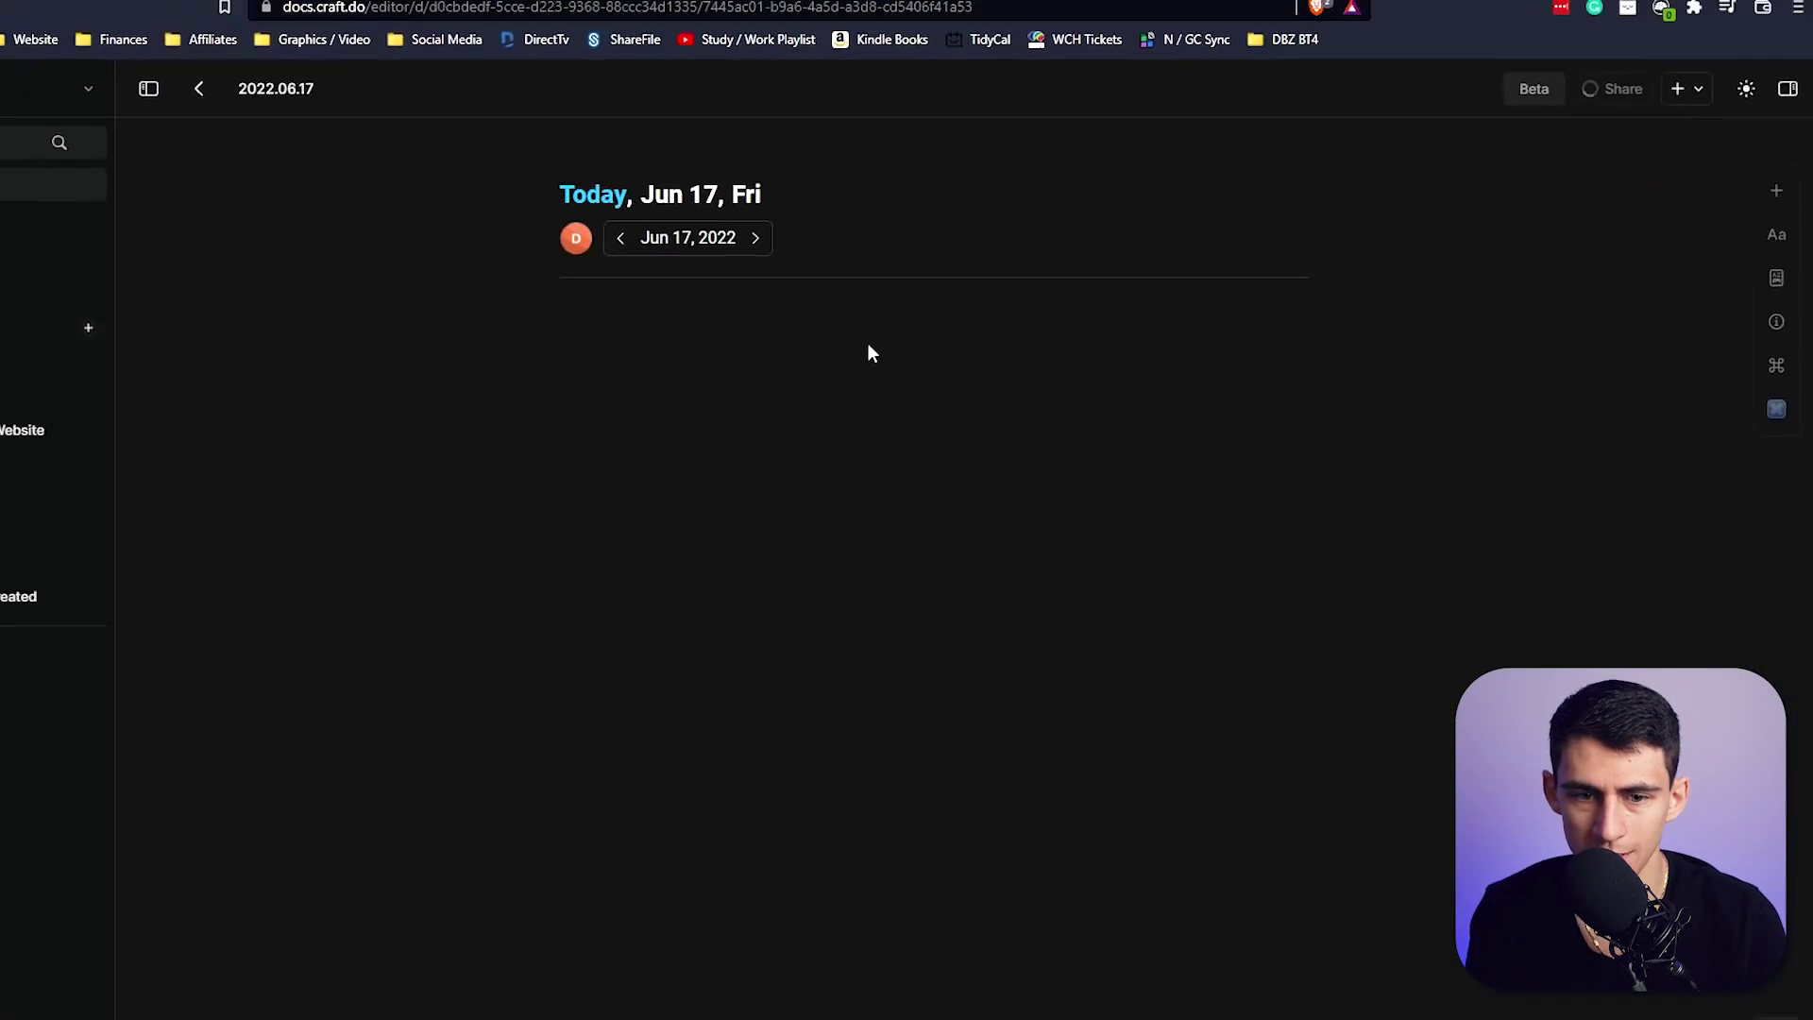
{"action": "type", "text": "/temp"}
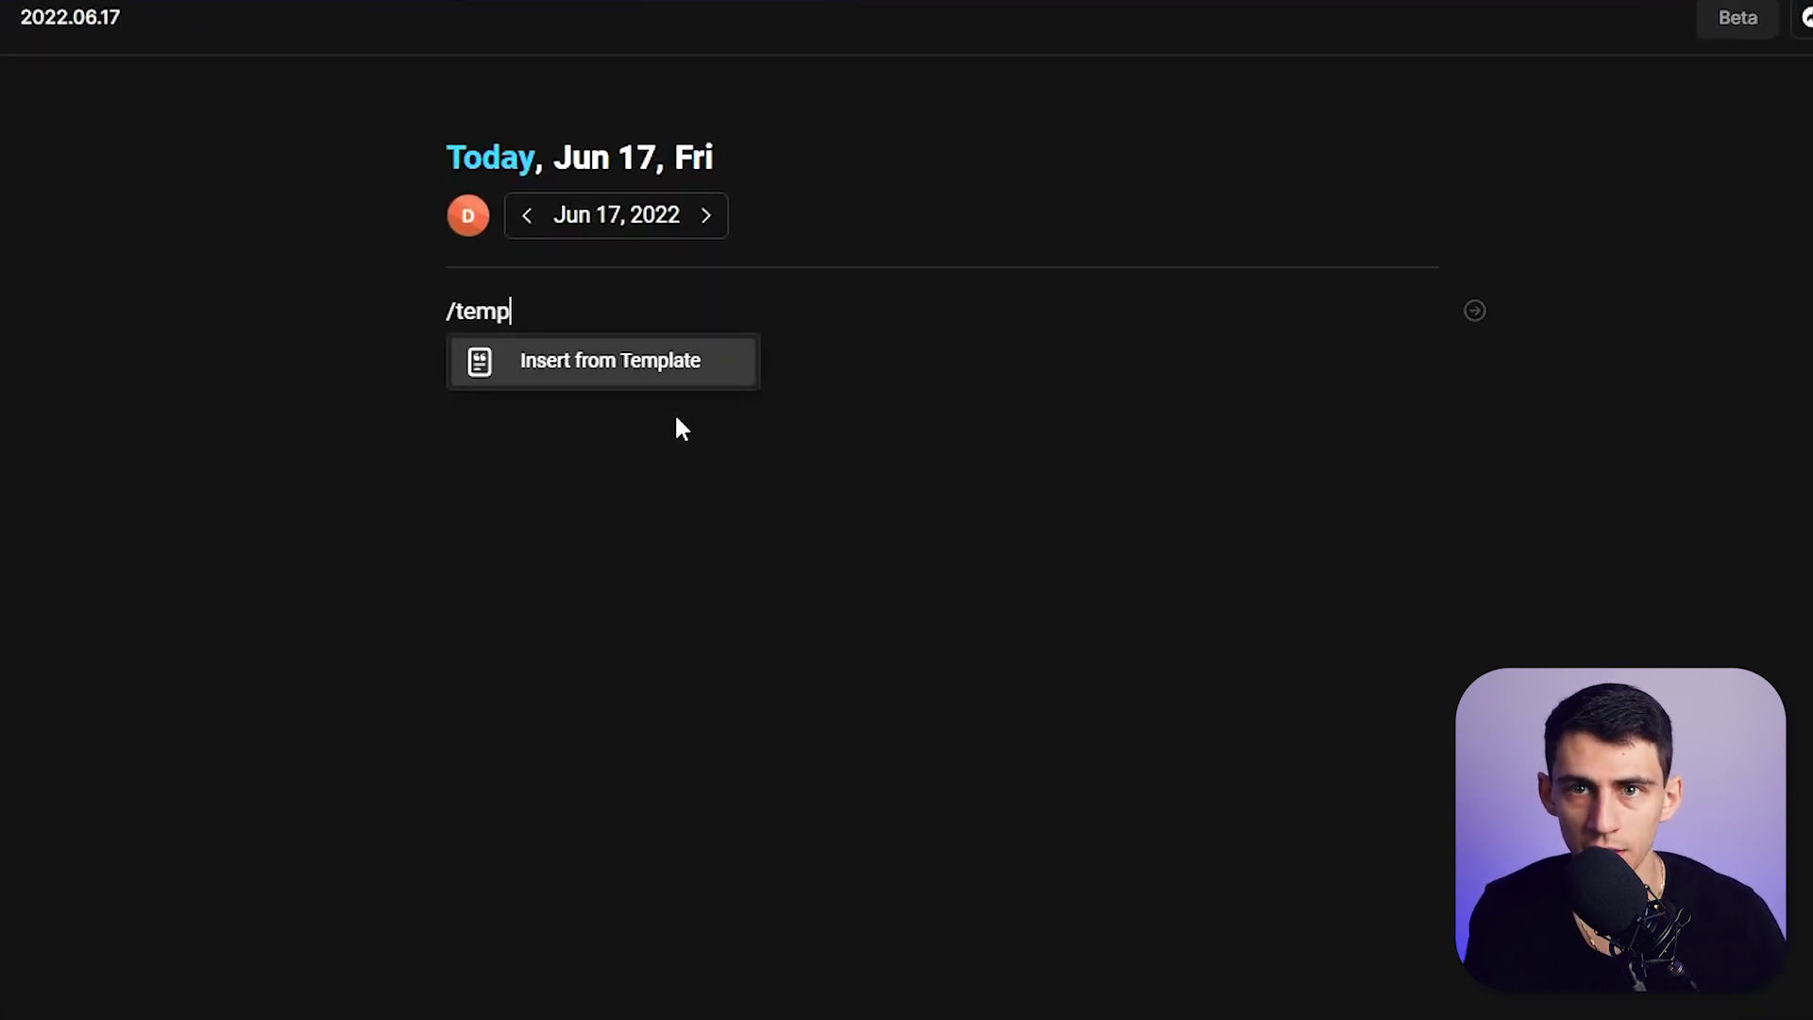
{"action": "key", "text": "BackSpace"}
{"action": "key", "text": "BackSpace"}
{"action": "key", "text": "BackSpace"}
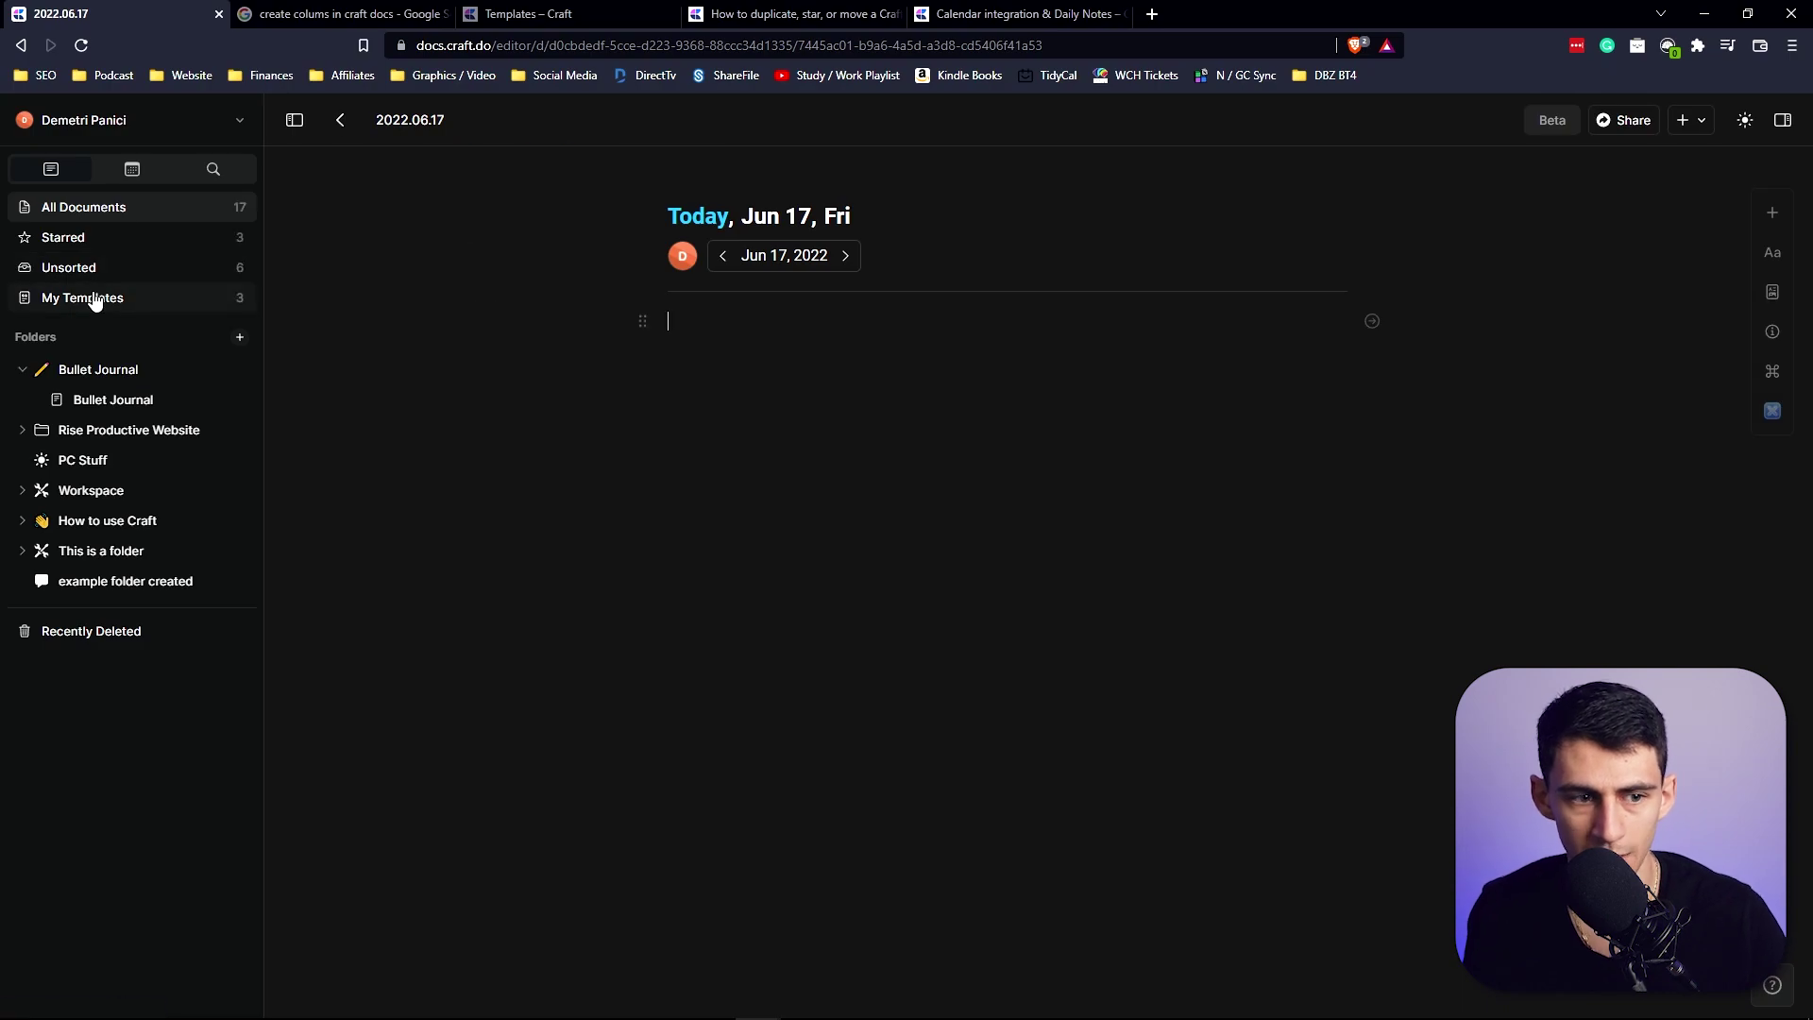
Leave the daily note and open the This Week template from My Templates
{"action": "left_click", "coordinate": [90, 302]}
{"action": "left_click", "coordinate": [999, 170]}
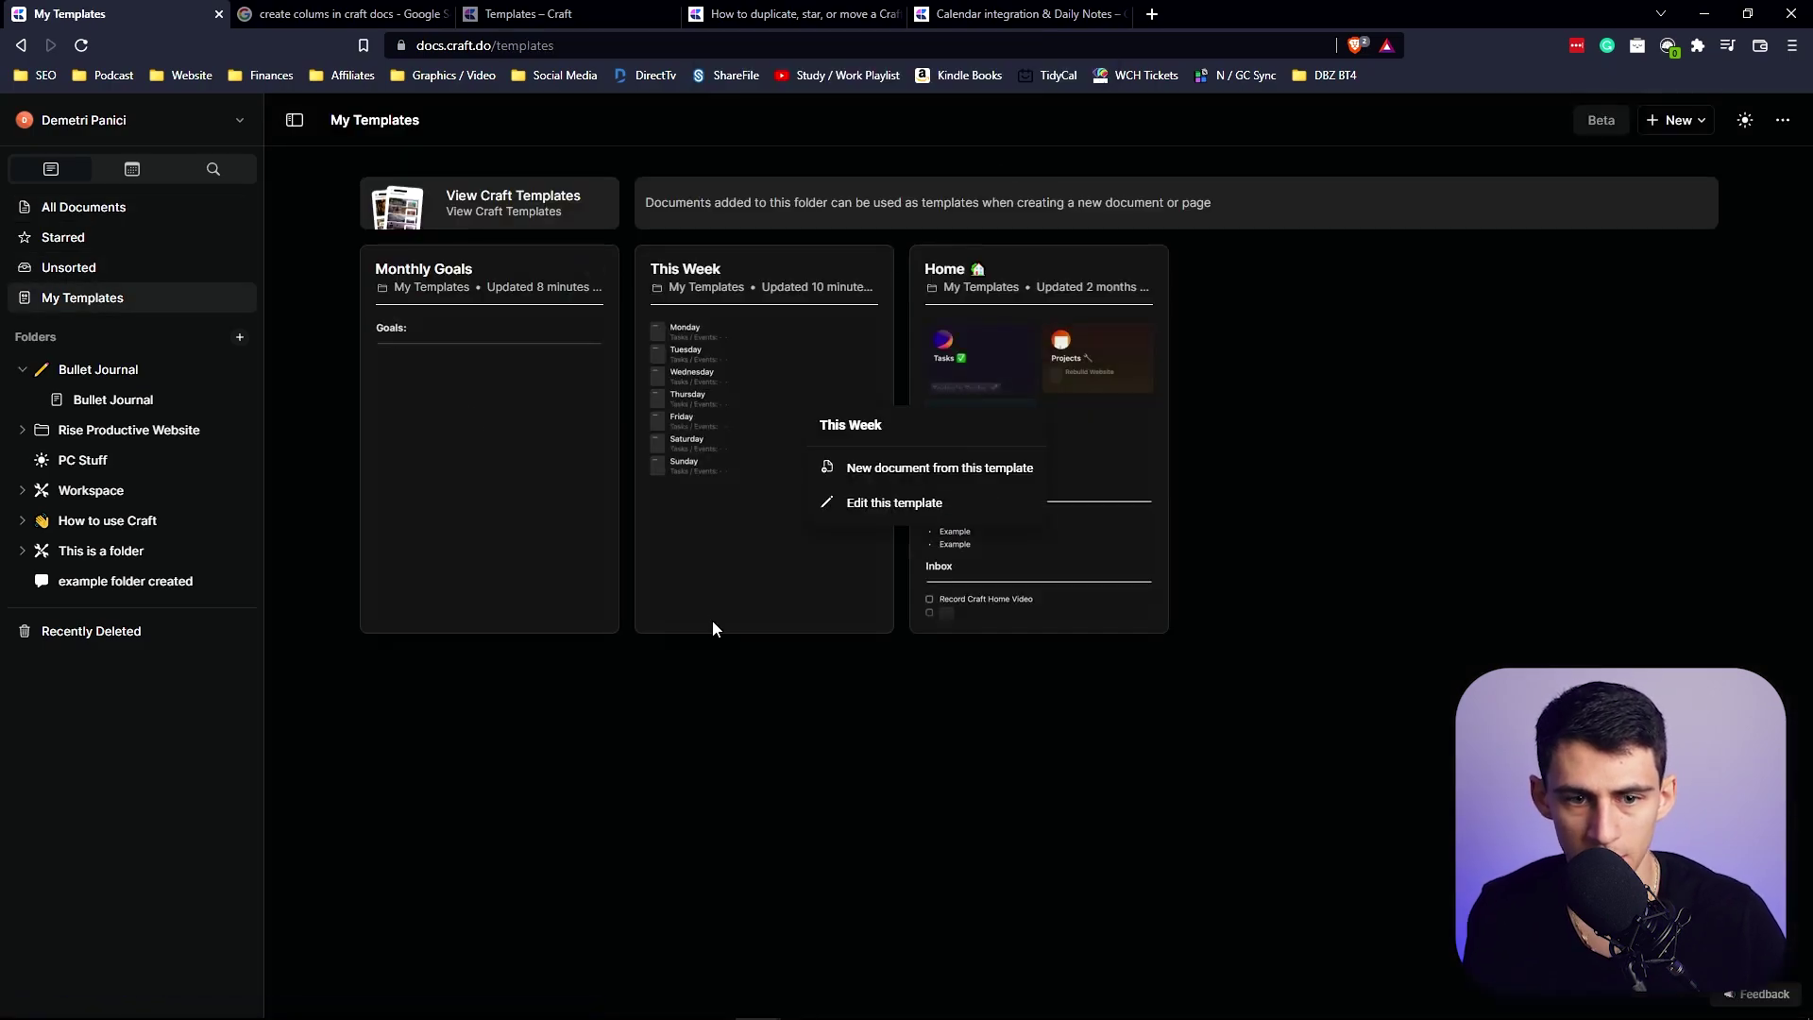
{"action": "left_click", "coordinate": [745, 293]}
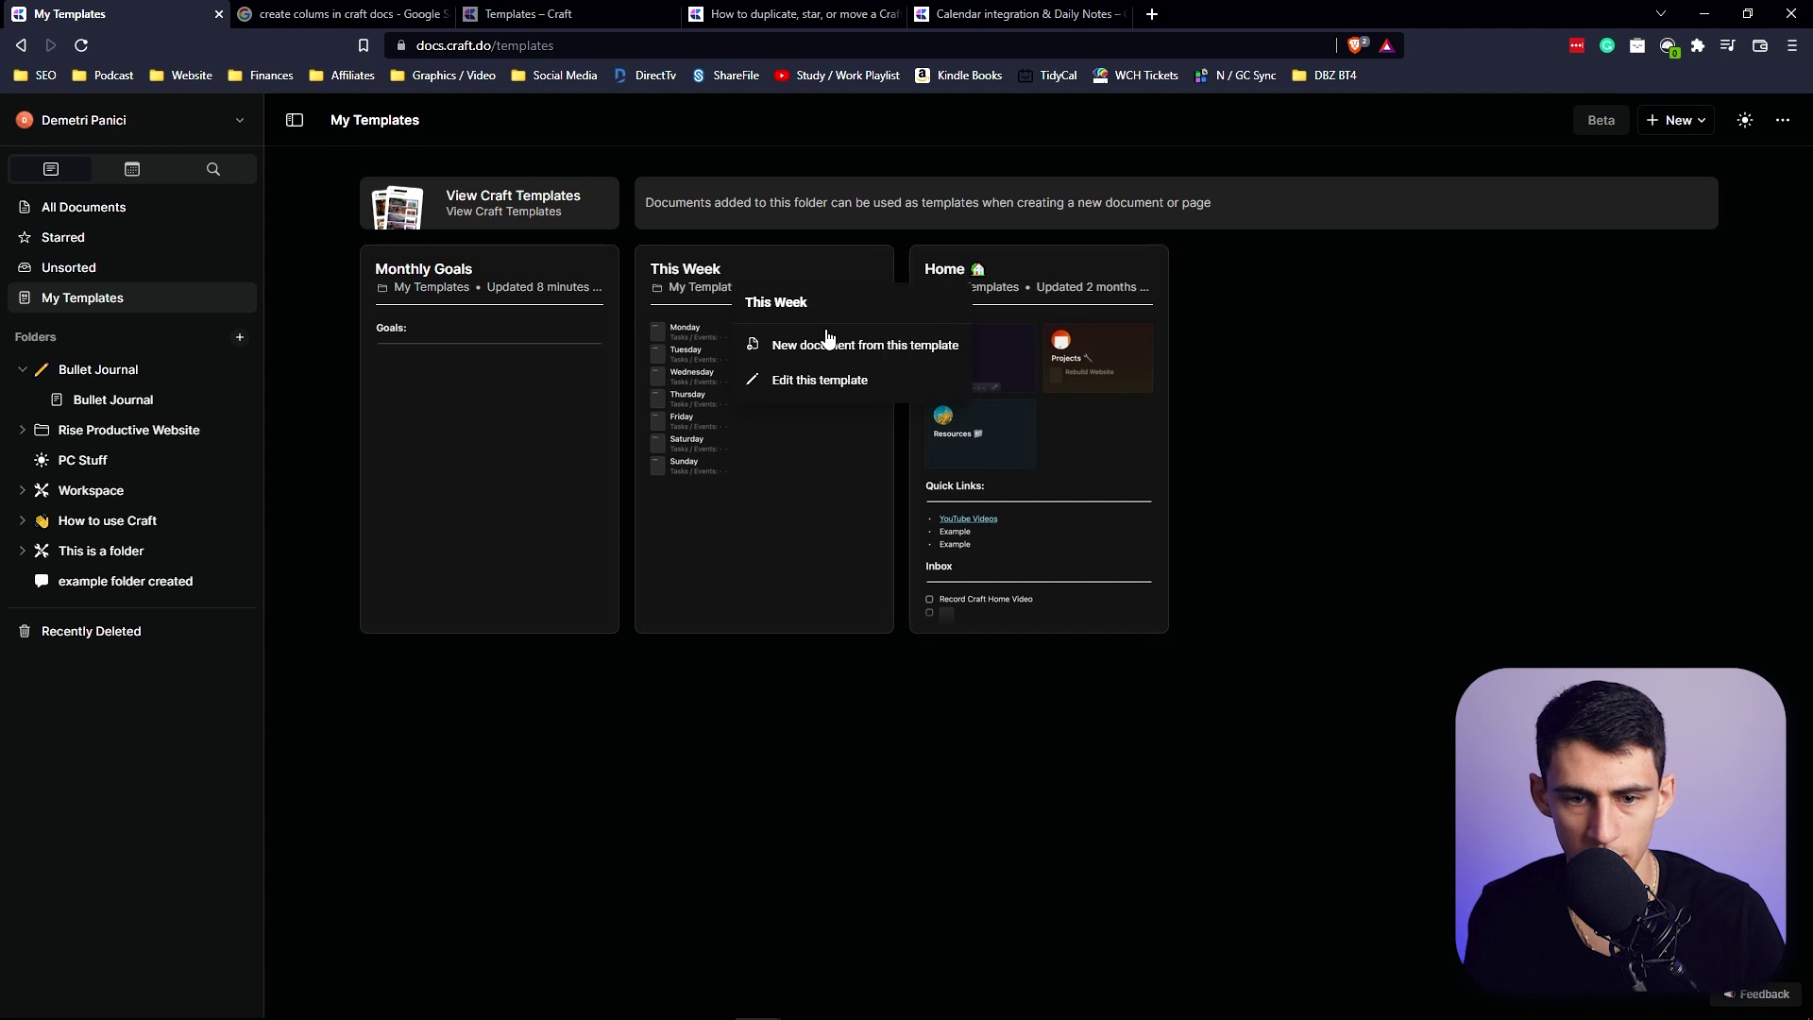
{"action": "left_click", "coordinate": [822, 381]}
Peek at the Tuesday subpage, go back, and return to All Documents
{"action": "left_click", "coordinate": [899, 364]}
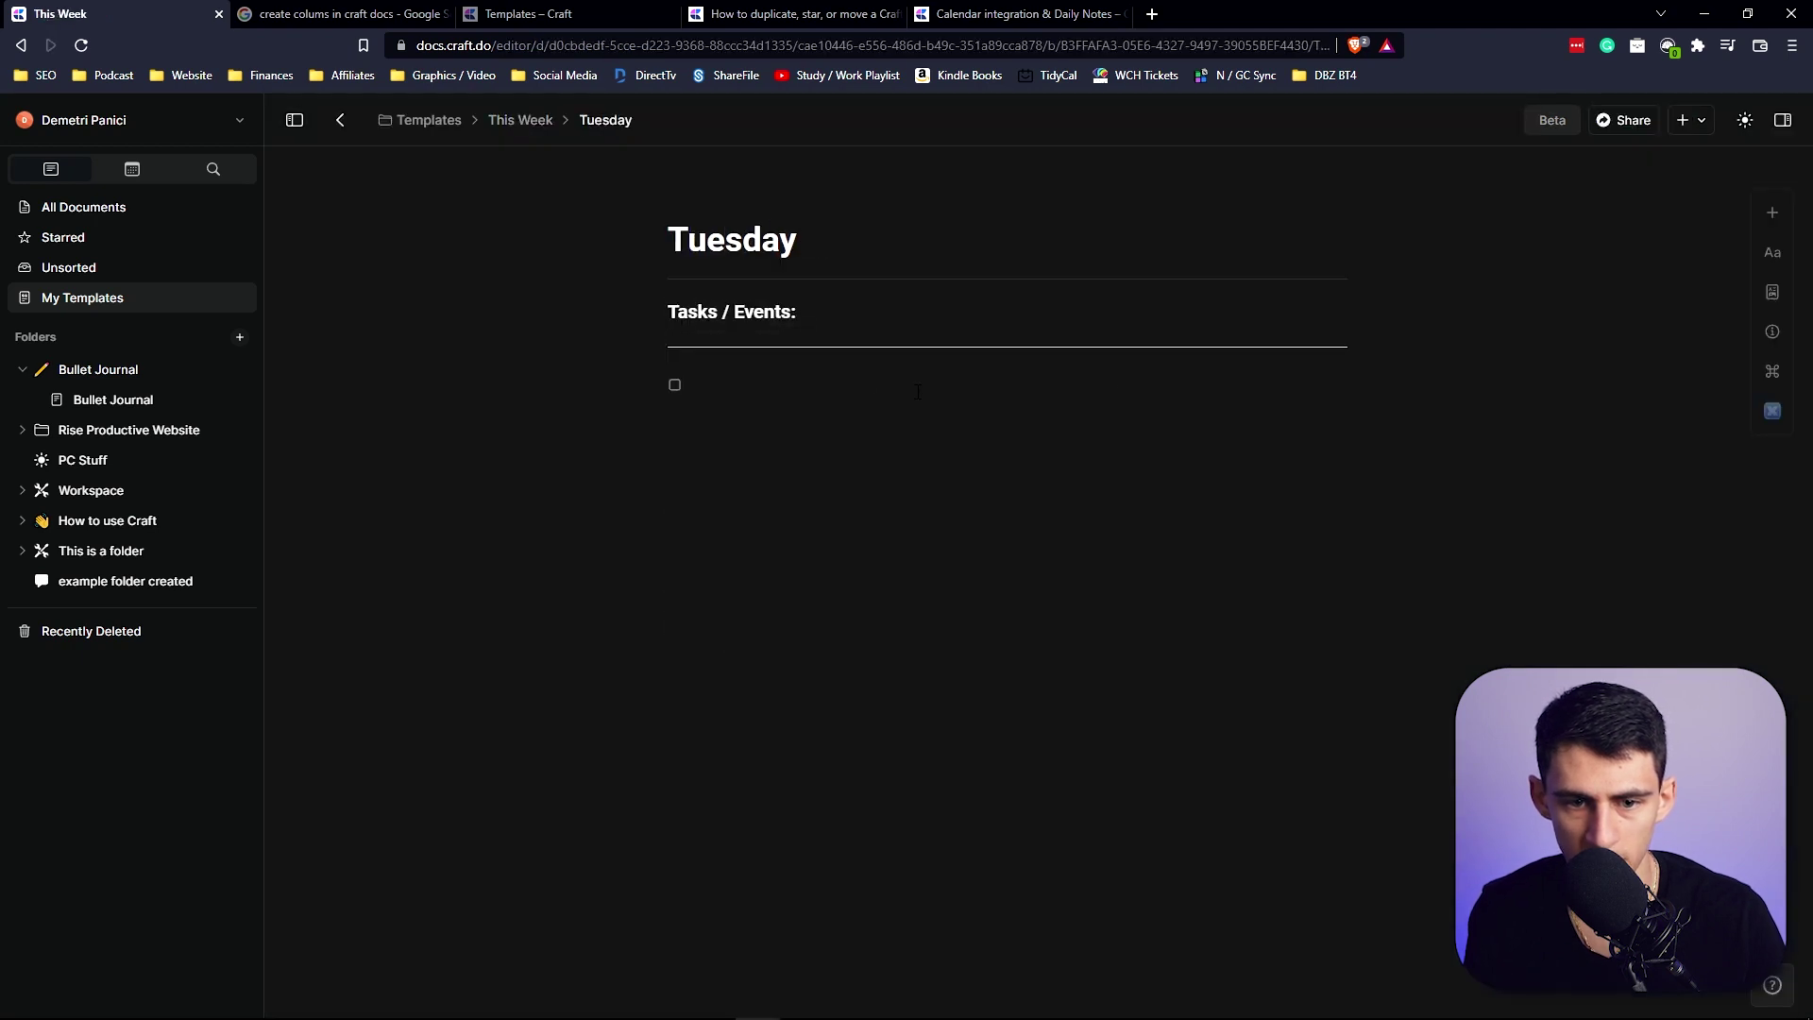
{"action": "key", "text": "alt+Left"}
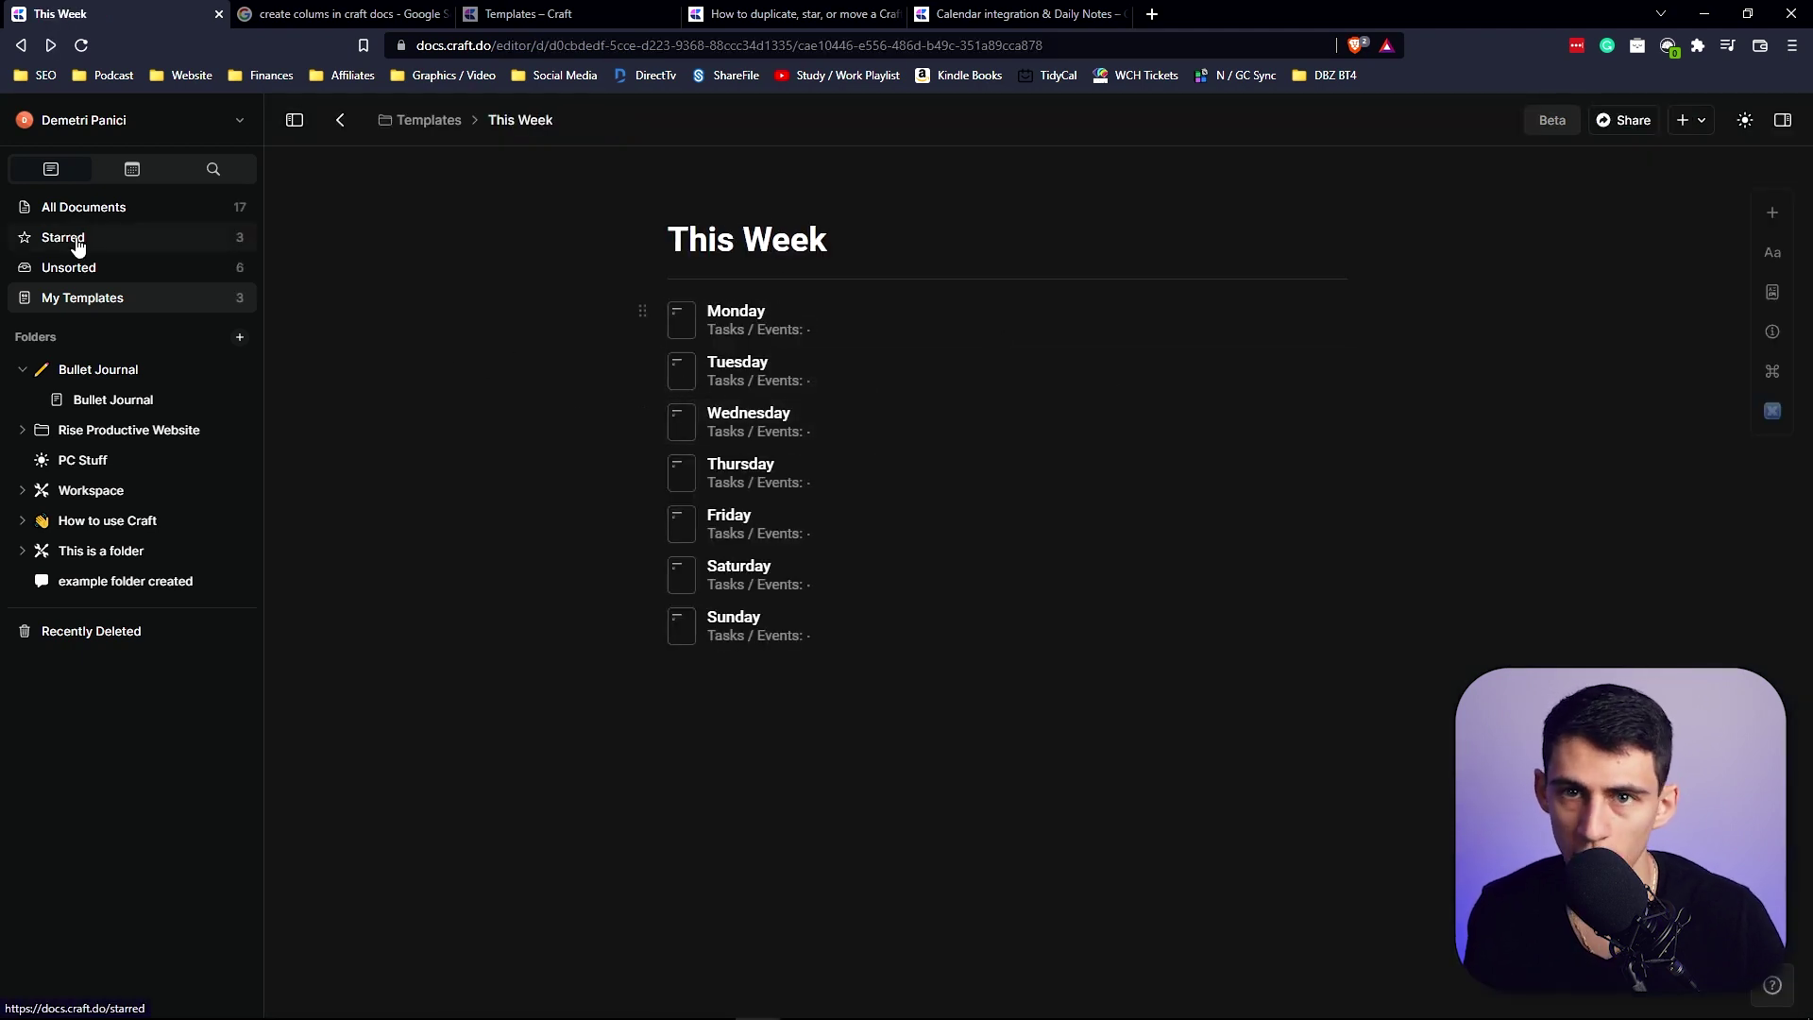
{"action": "left_click", "coordinate": [148, 205]}
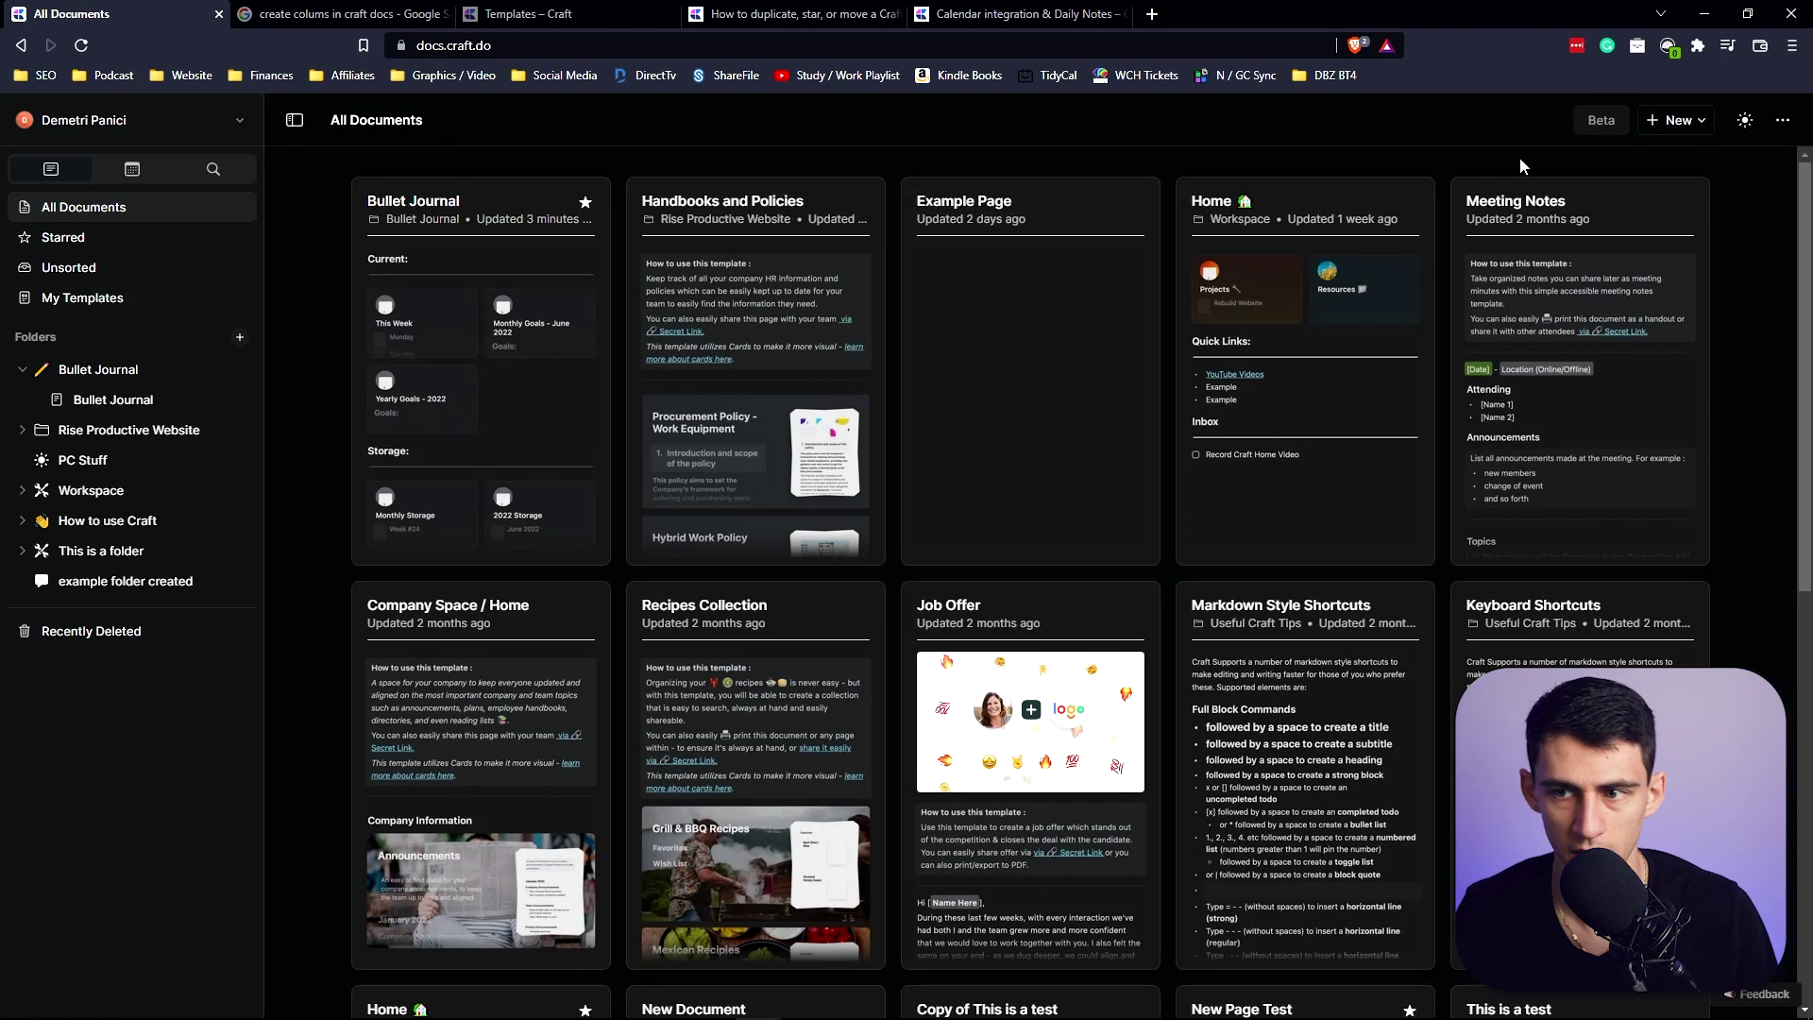
Create a new blank document and retitle it Today
{"action": "left_click", "coordinate": [1672, 119]}
{"action": "left_click", "coordinate": [1574, 172]}
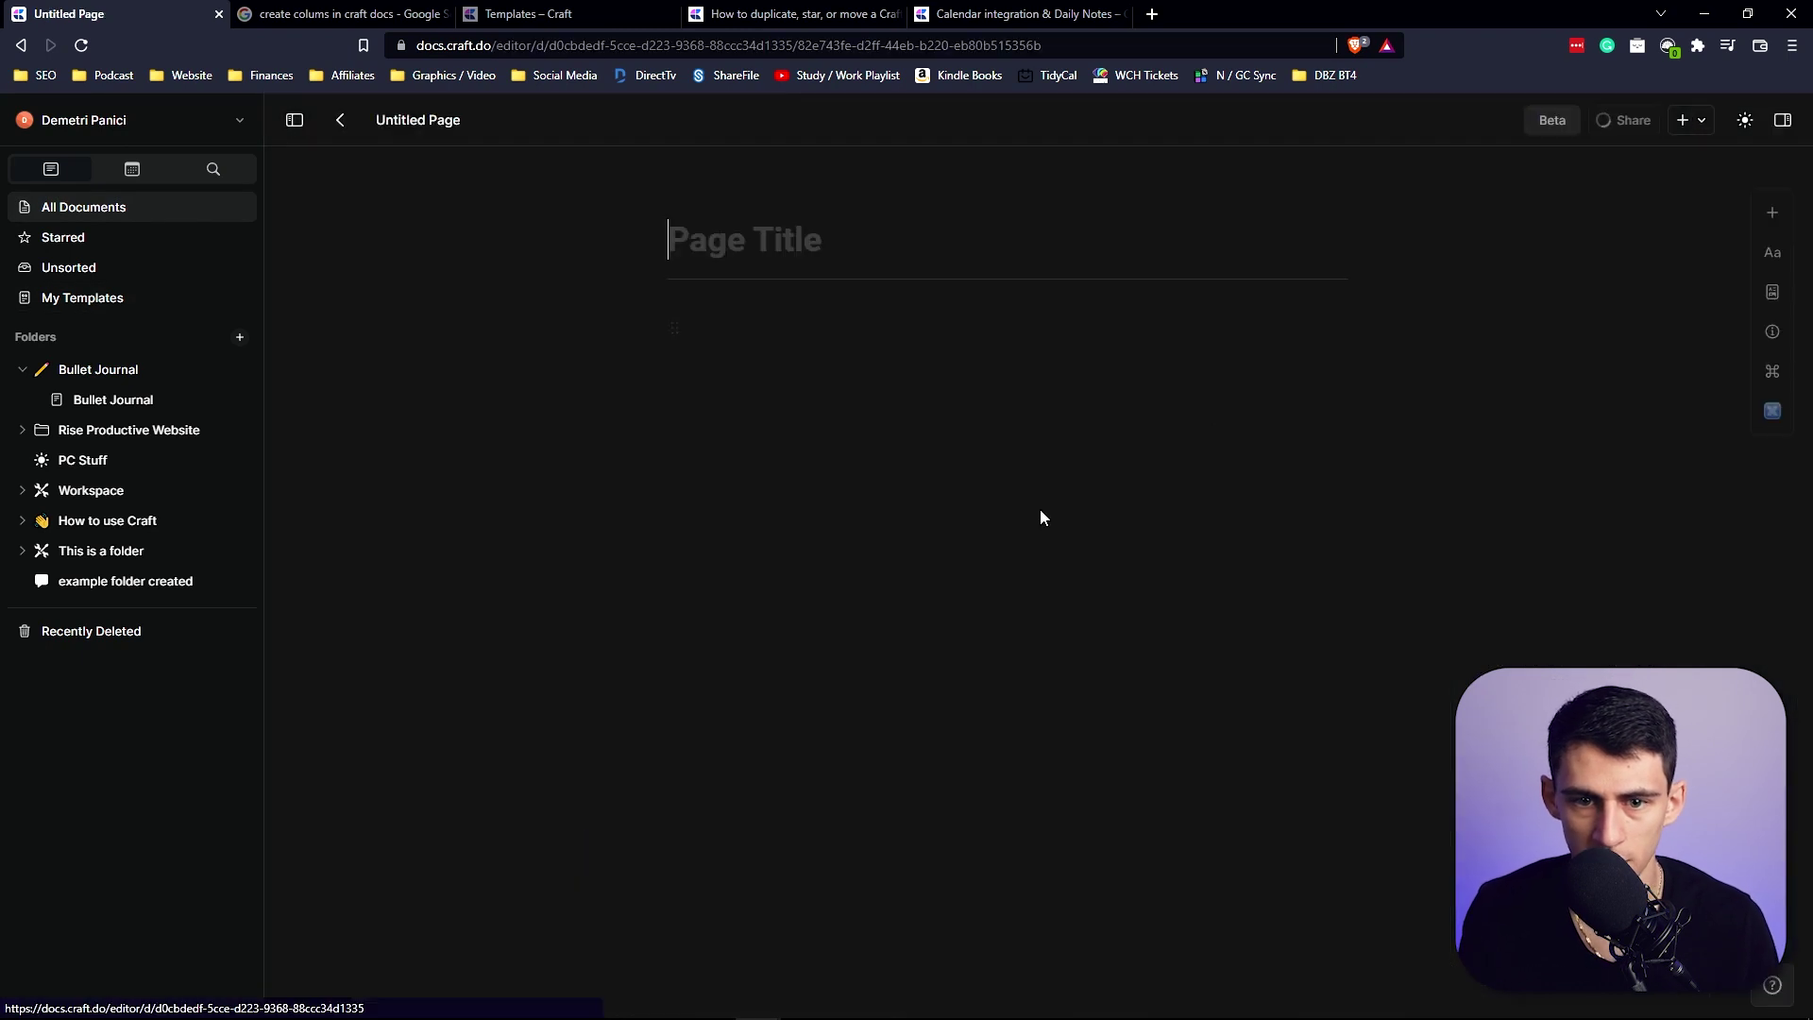
{"action": "triple_click", "coordinate": [873, 240]}
{"action": "type", "text": "Today"}
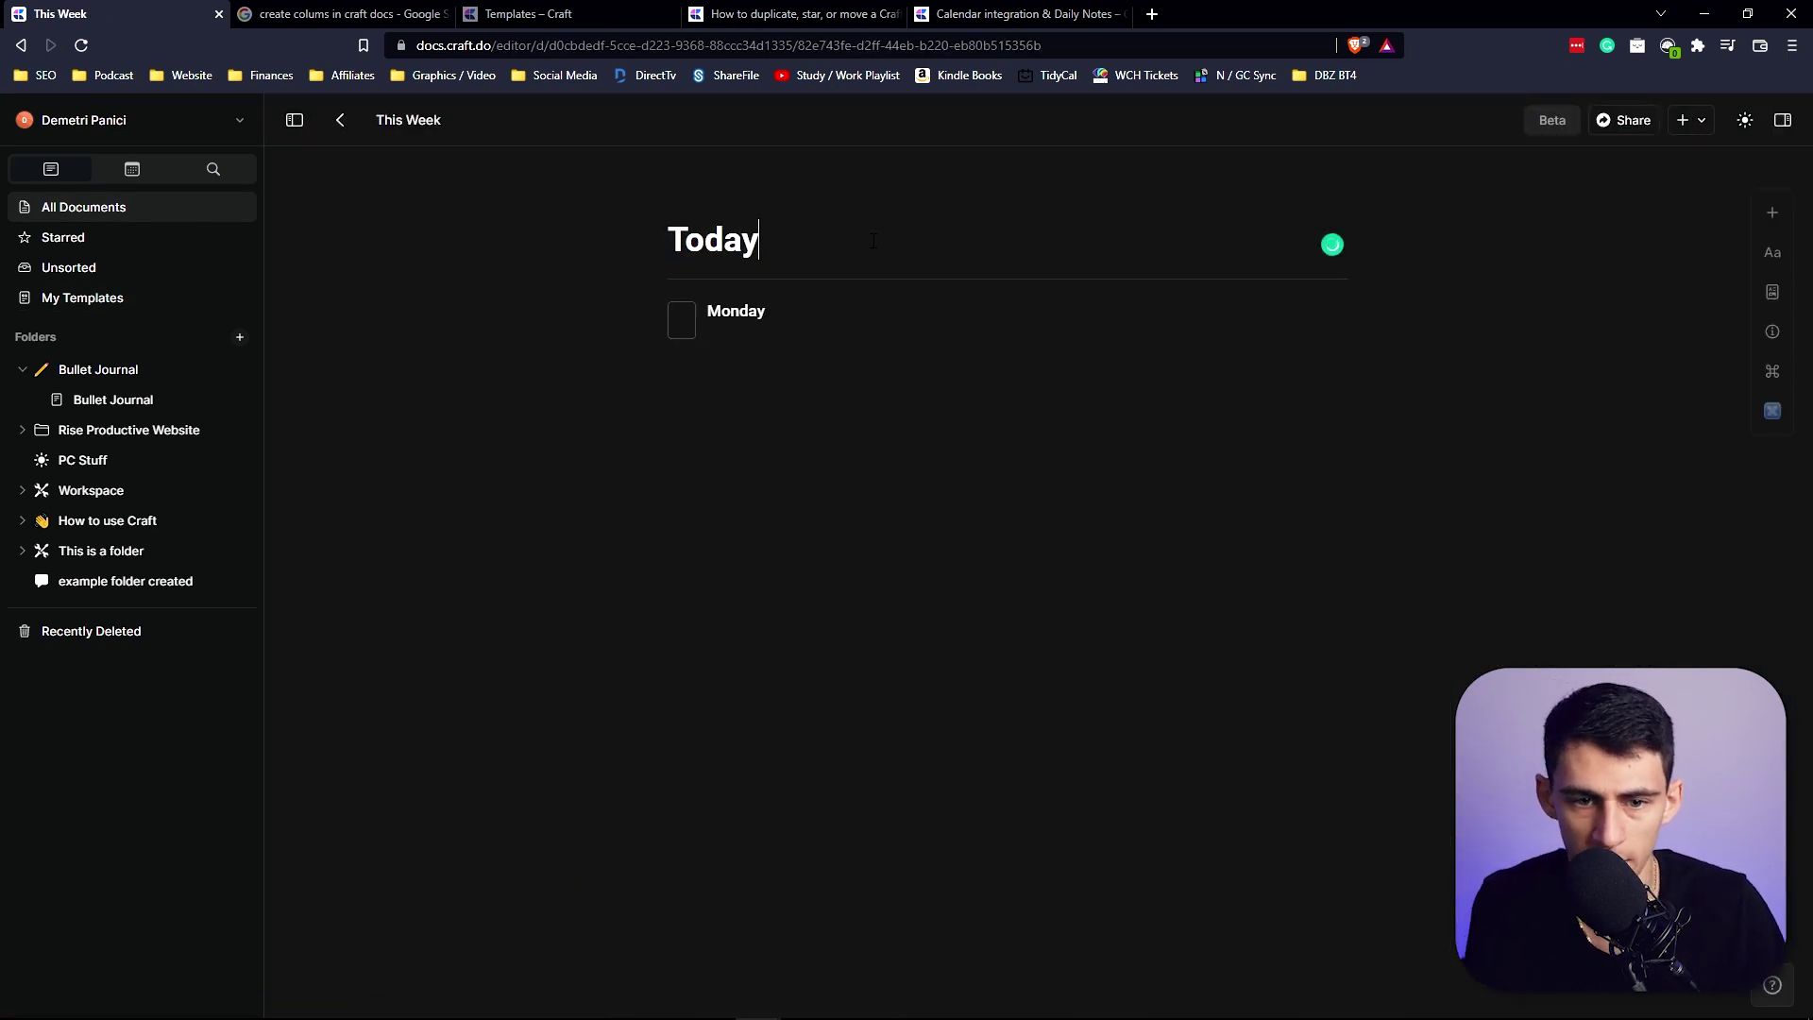
{"action": "left_click", "coordinate": [1061, 395]}
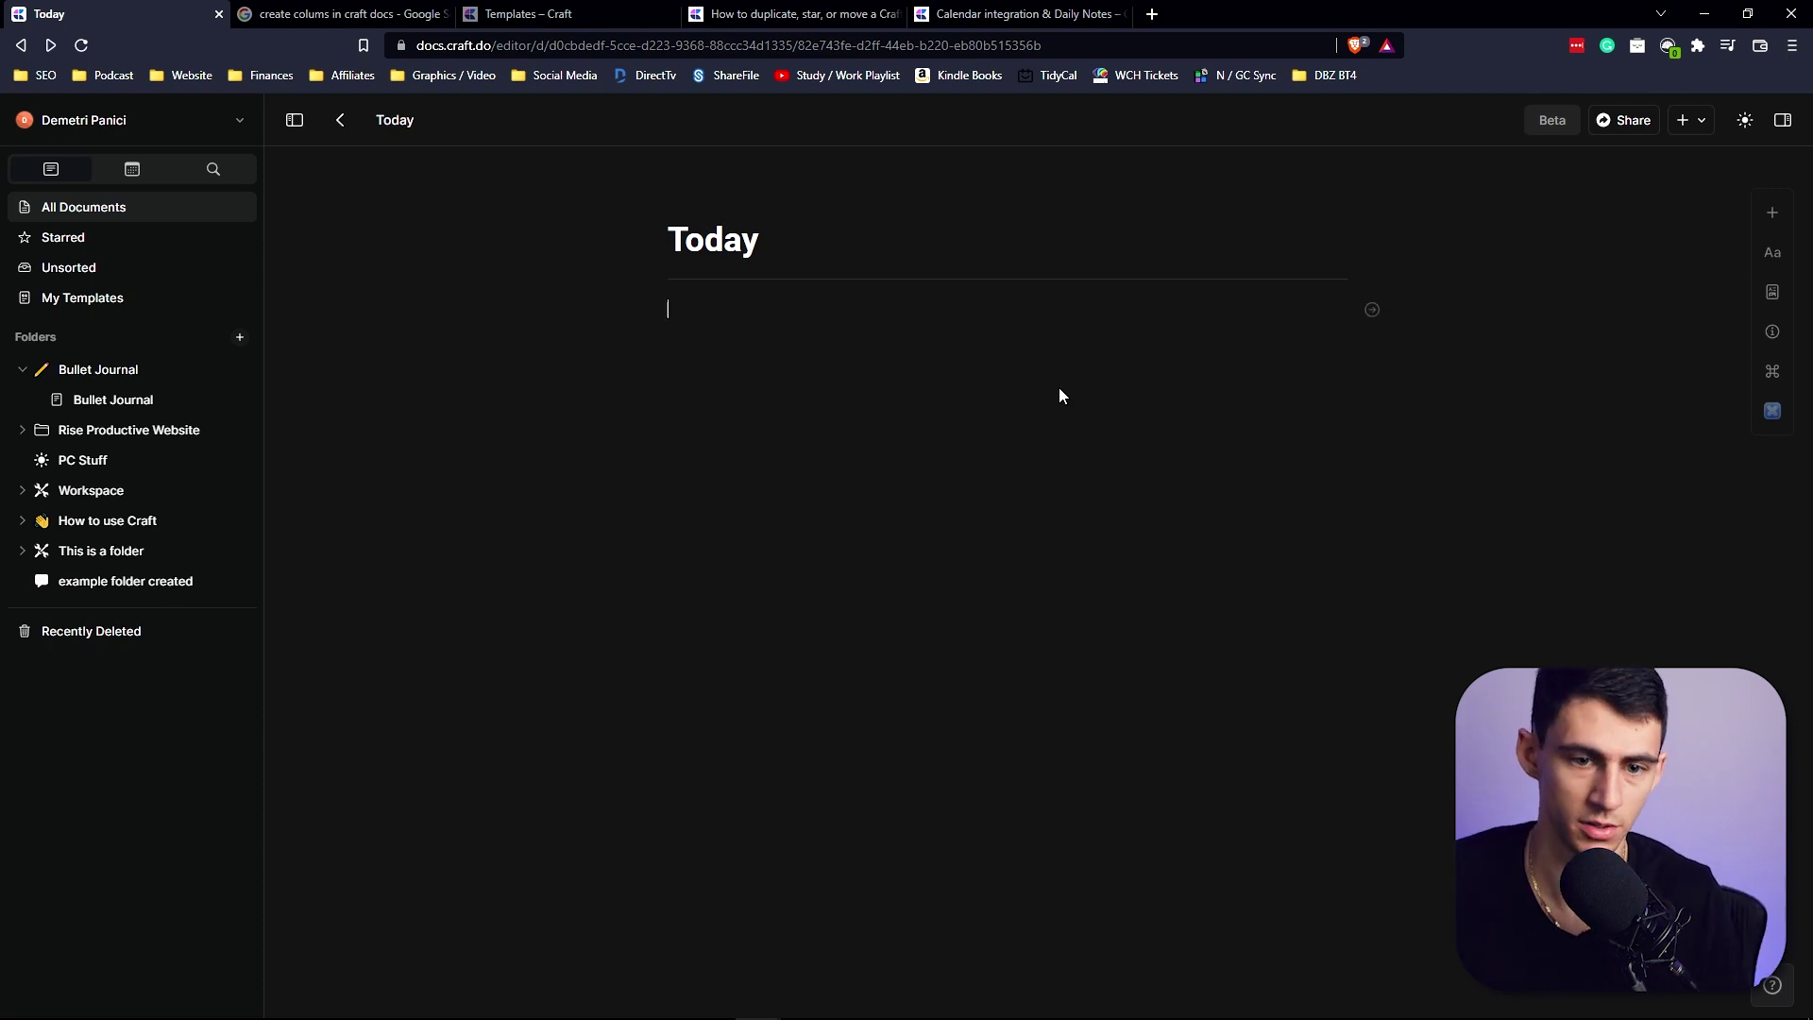
{"action": "type", "text": "/t"}
Add a Tasks: heading followed by a divider line
{"action": "key", "text": "Down"}
{"action": "key", "text": "Return"}
{"action": "type", "text": "Tasks"}
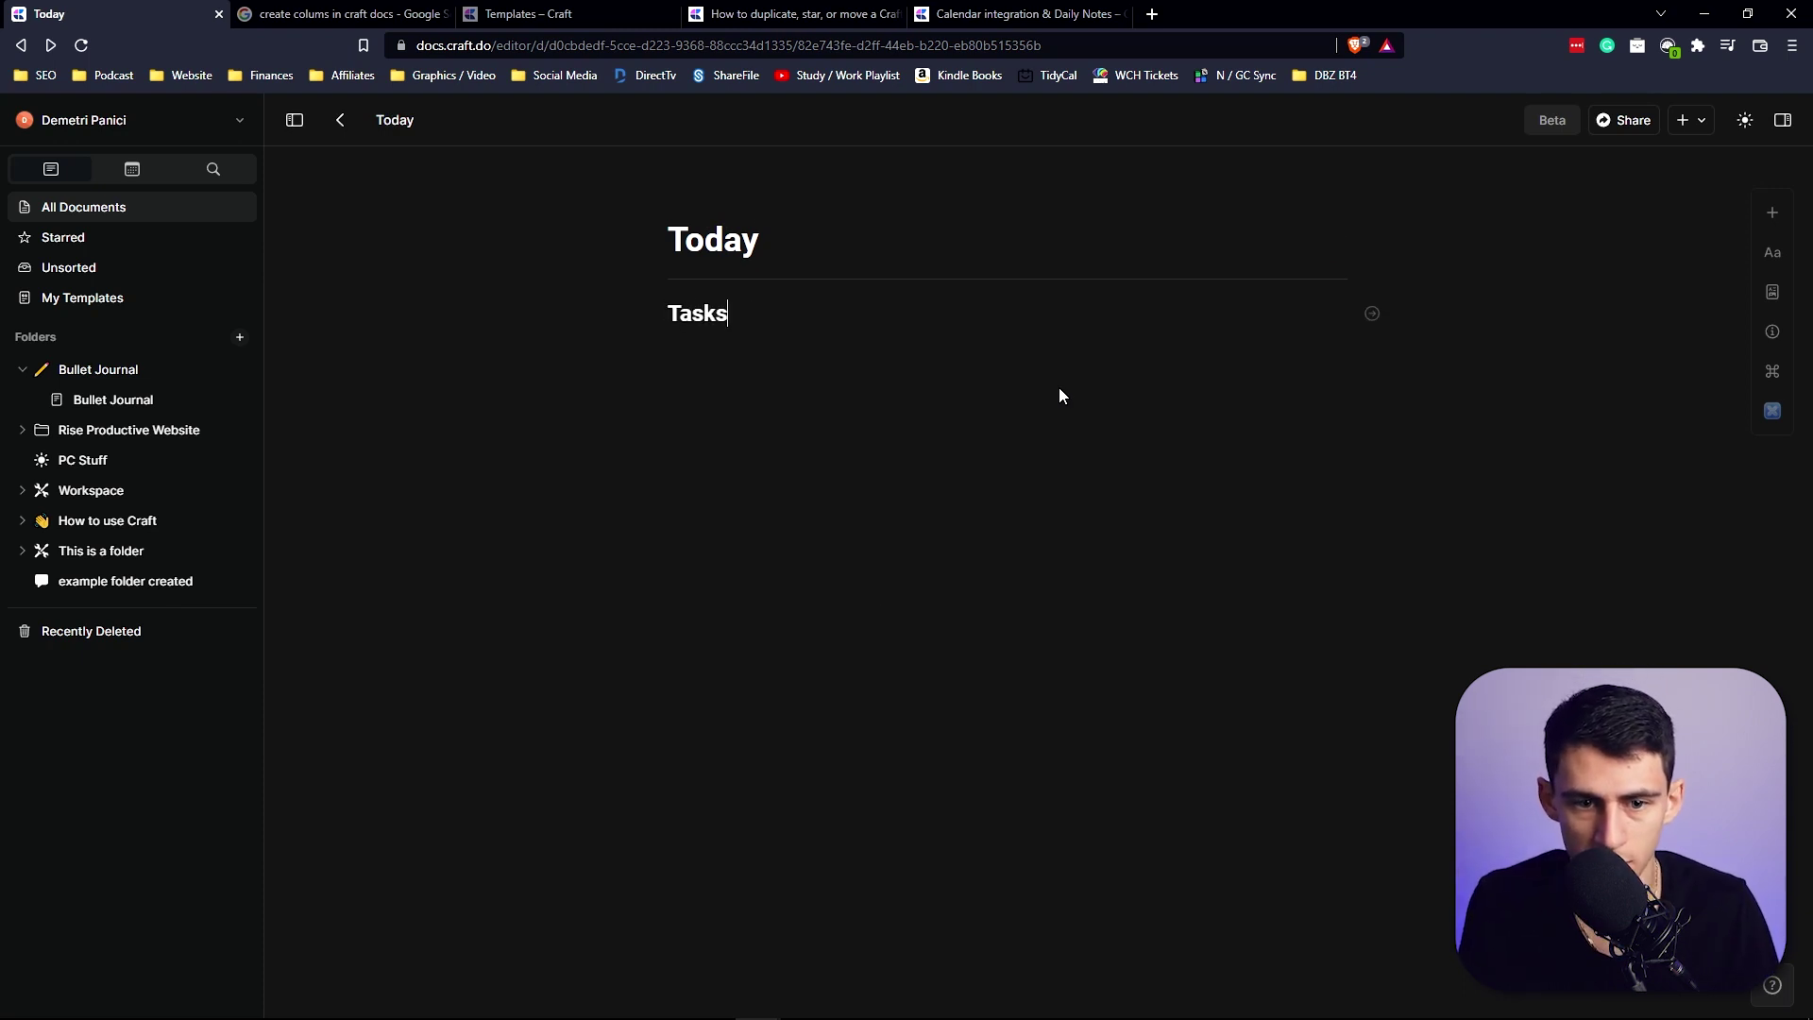
{"action": "type", "text": ":"}
{"action": "key", "text": "Return"}
{"action": "type", "text": "/l"}
{"action": "key", "text": "Return"}
{"action": "type", "text": "/h"}
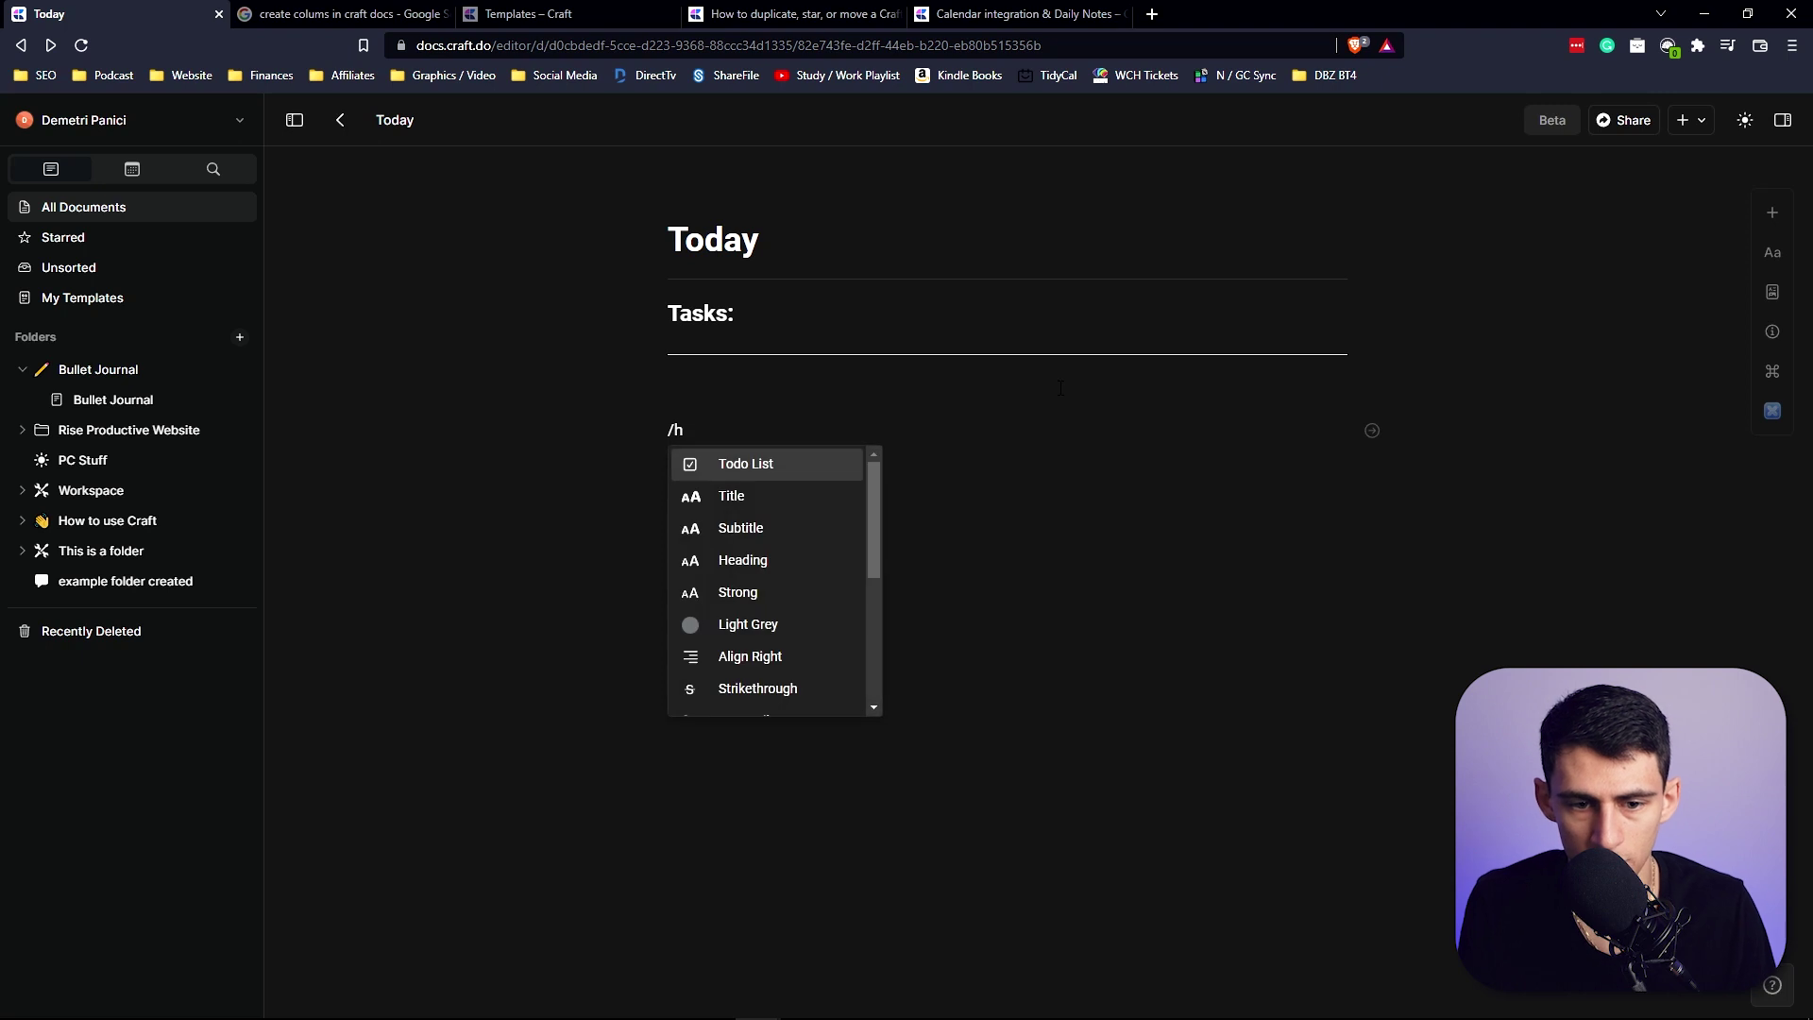
Add a Meetings / Events: heading with a divider and a bullet line below
{"action": "key", "text": "BackSpace"}
{"action": "key", "text": "BackSpace"}
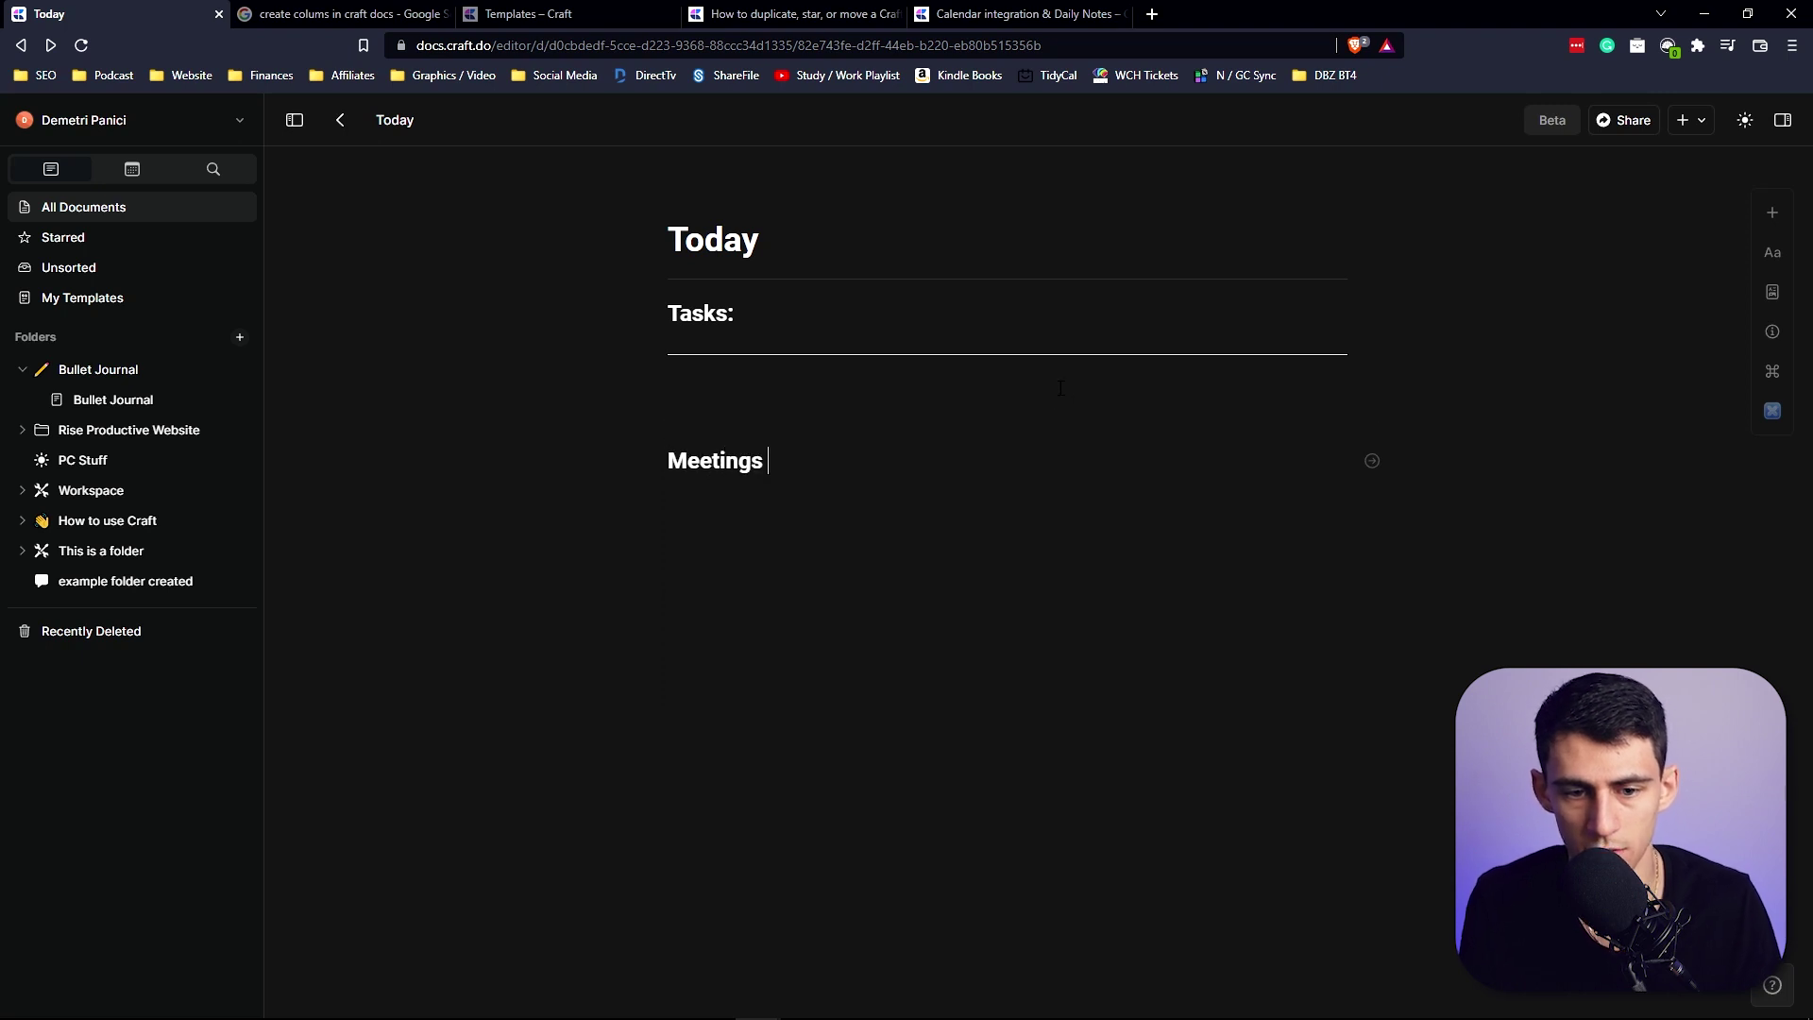
{"action": "type", "text": "/ Events:"}
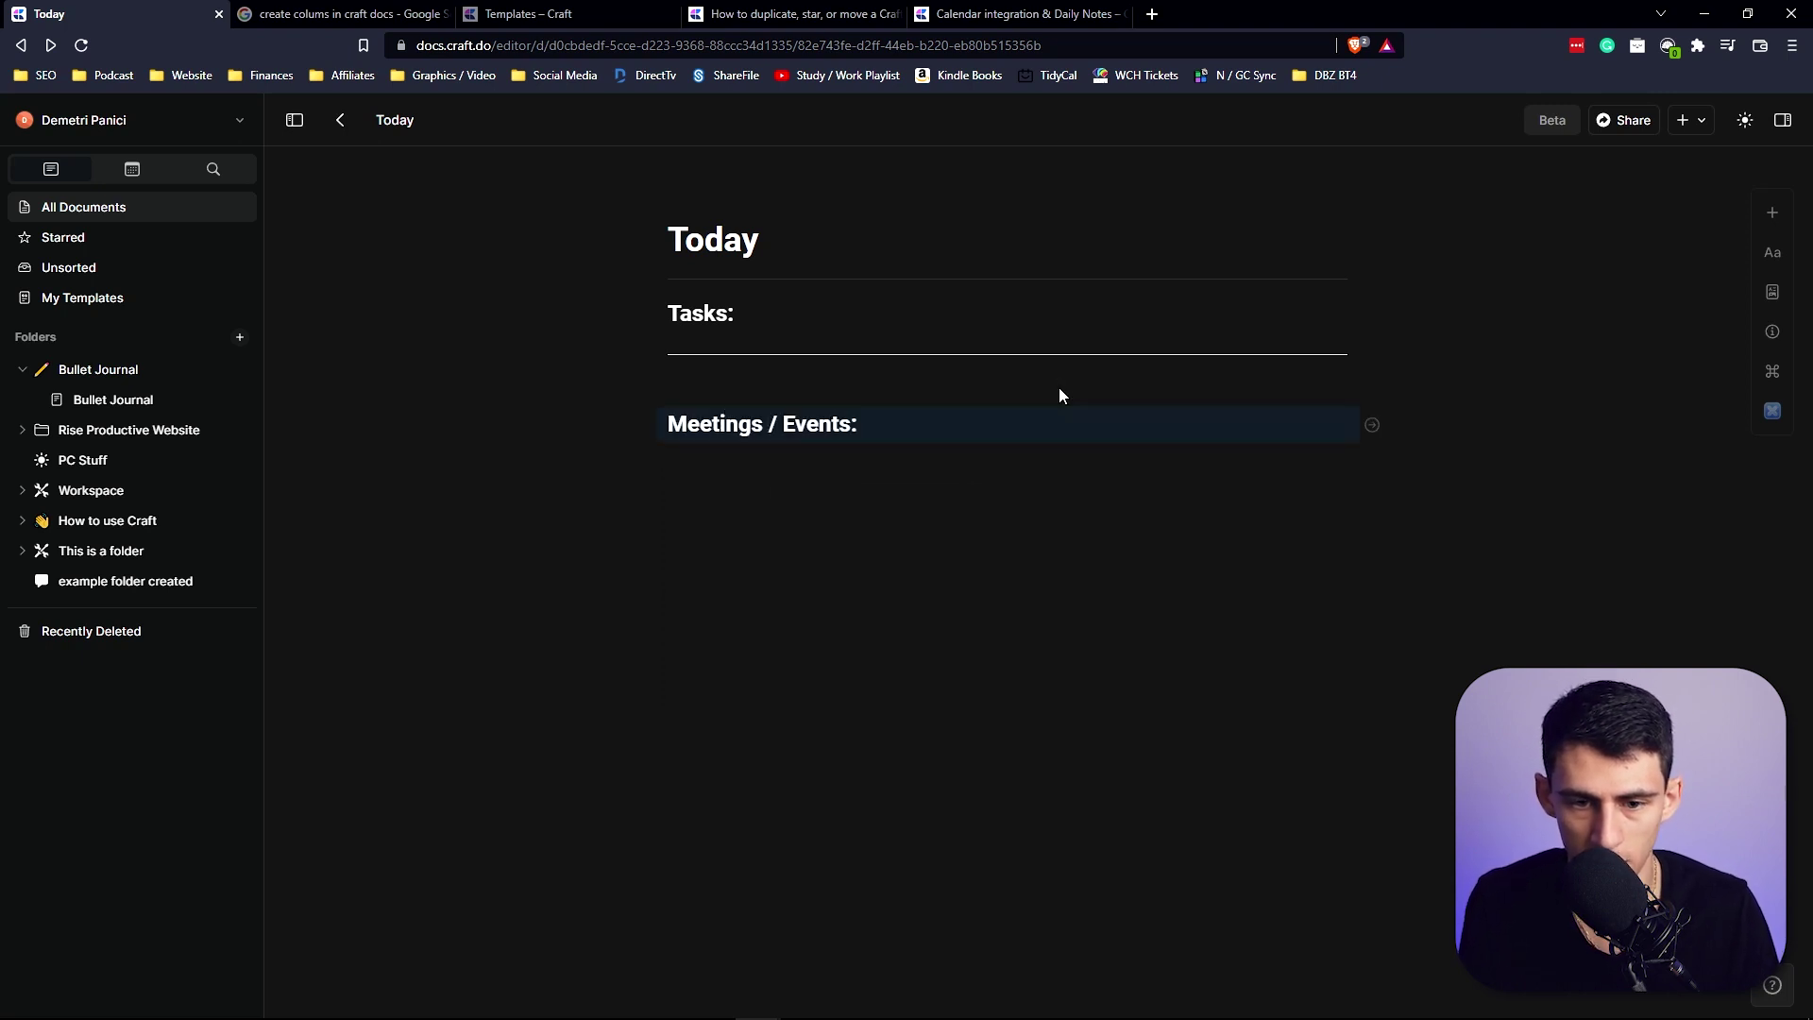
{"action": "key", "text": "ctrl+v"}
{"action": "type", "text": "dfa;lfj"}
{"action": "key", "text": "Return"}
{"action": "key", "text": "Return"}
{"action": "type", "text": "/"}
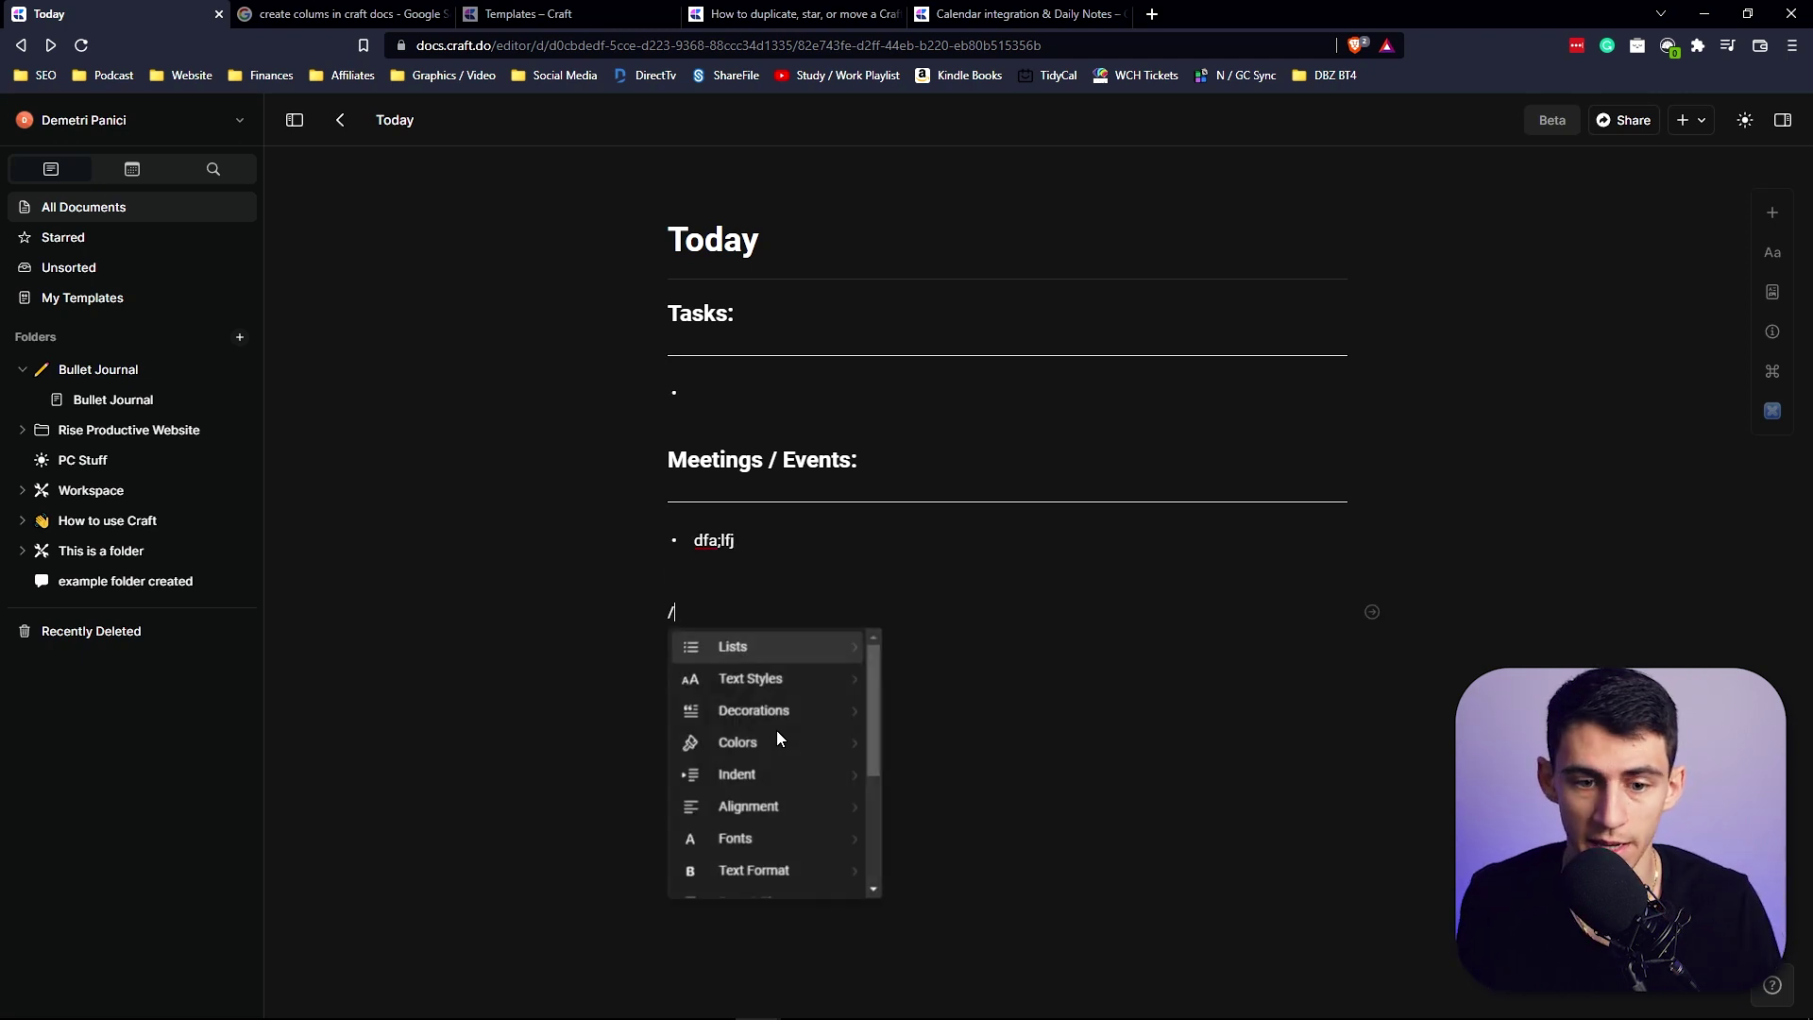
{"action": "type", "text": "h3"}
Add a small The Key: heading with a separator line beneath it
{"action": "key", "text": "Return"}
{"action": "type", "text": "The Key"}
{"action": "type", "text": ":"}
{"action": "key", "text": "Return"}
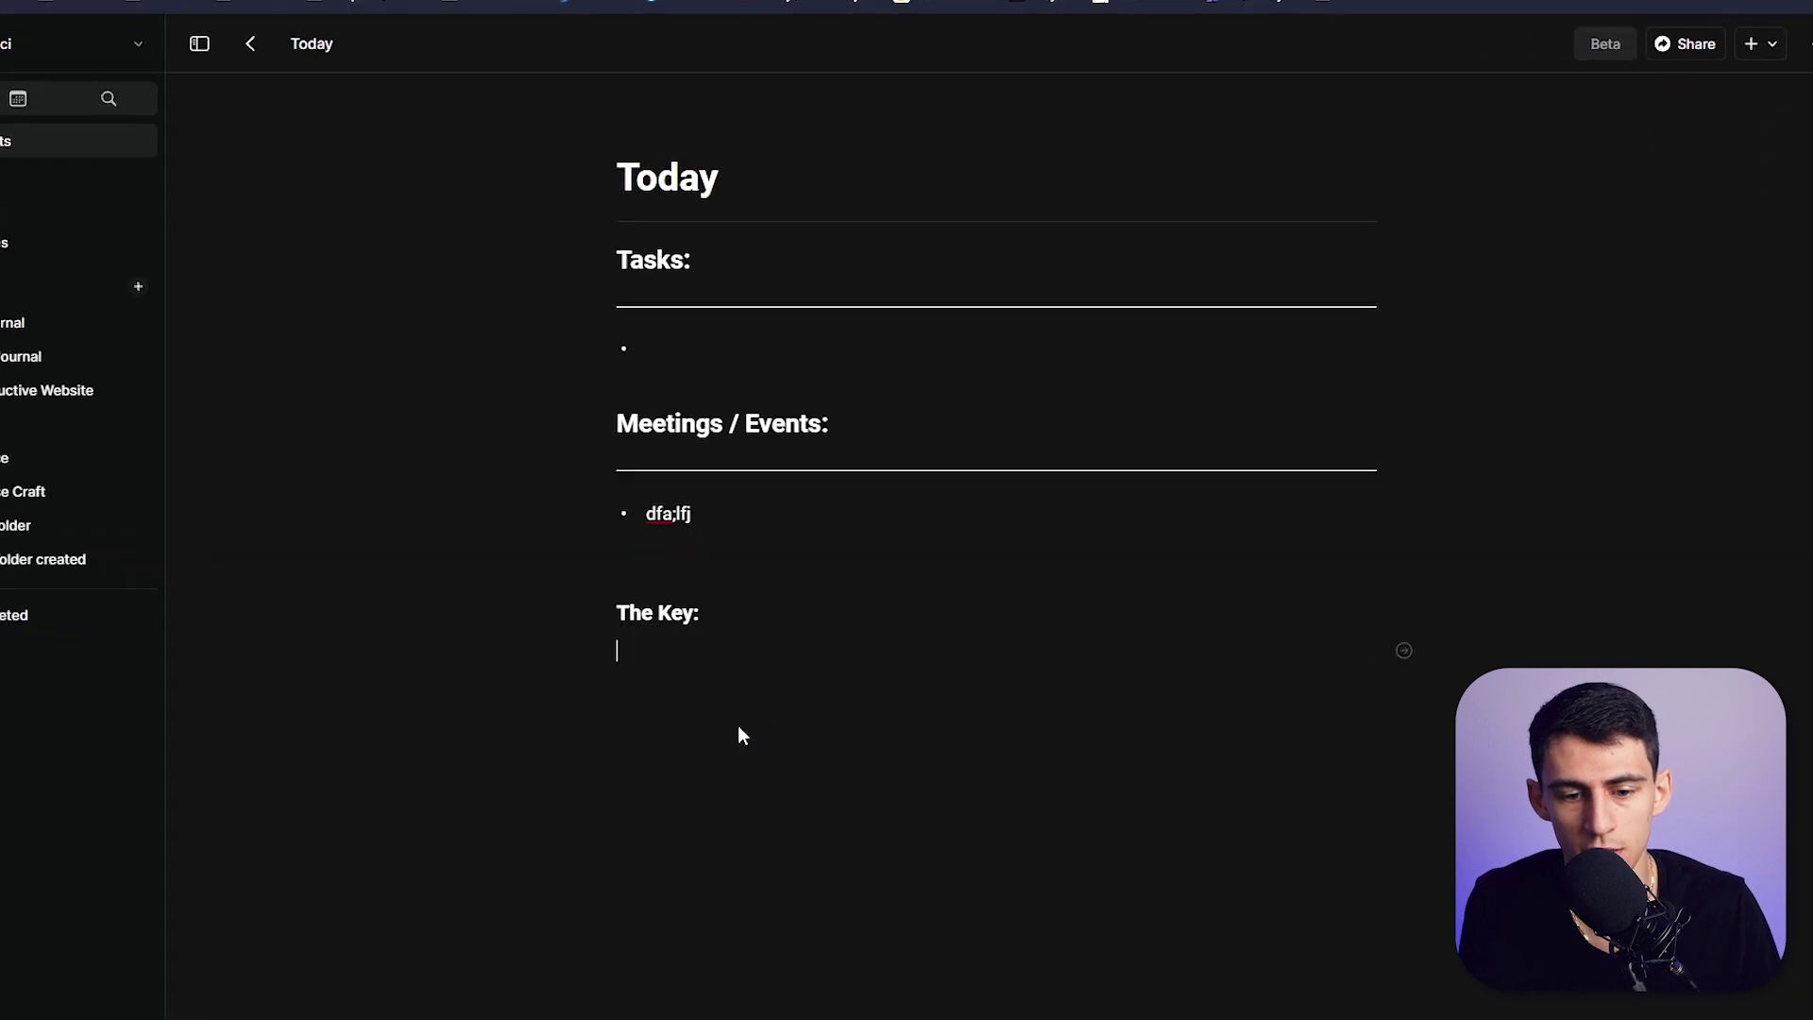
{"action": "type", "text": "/"}
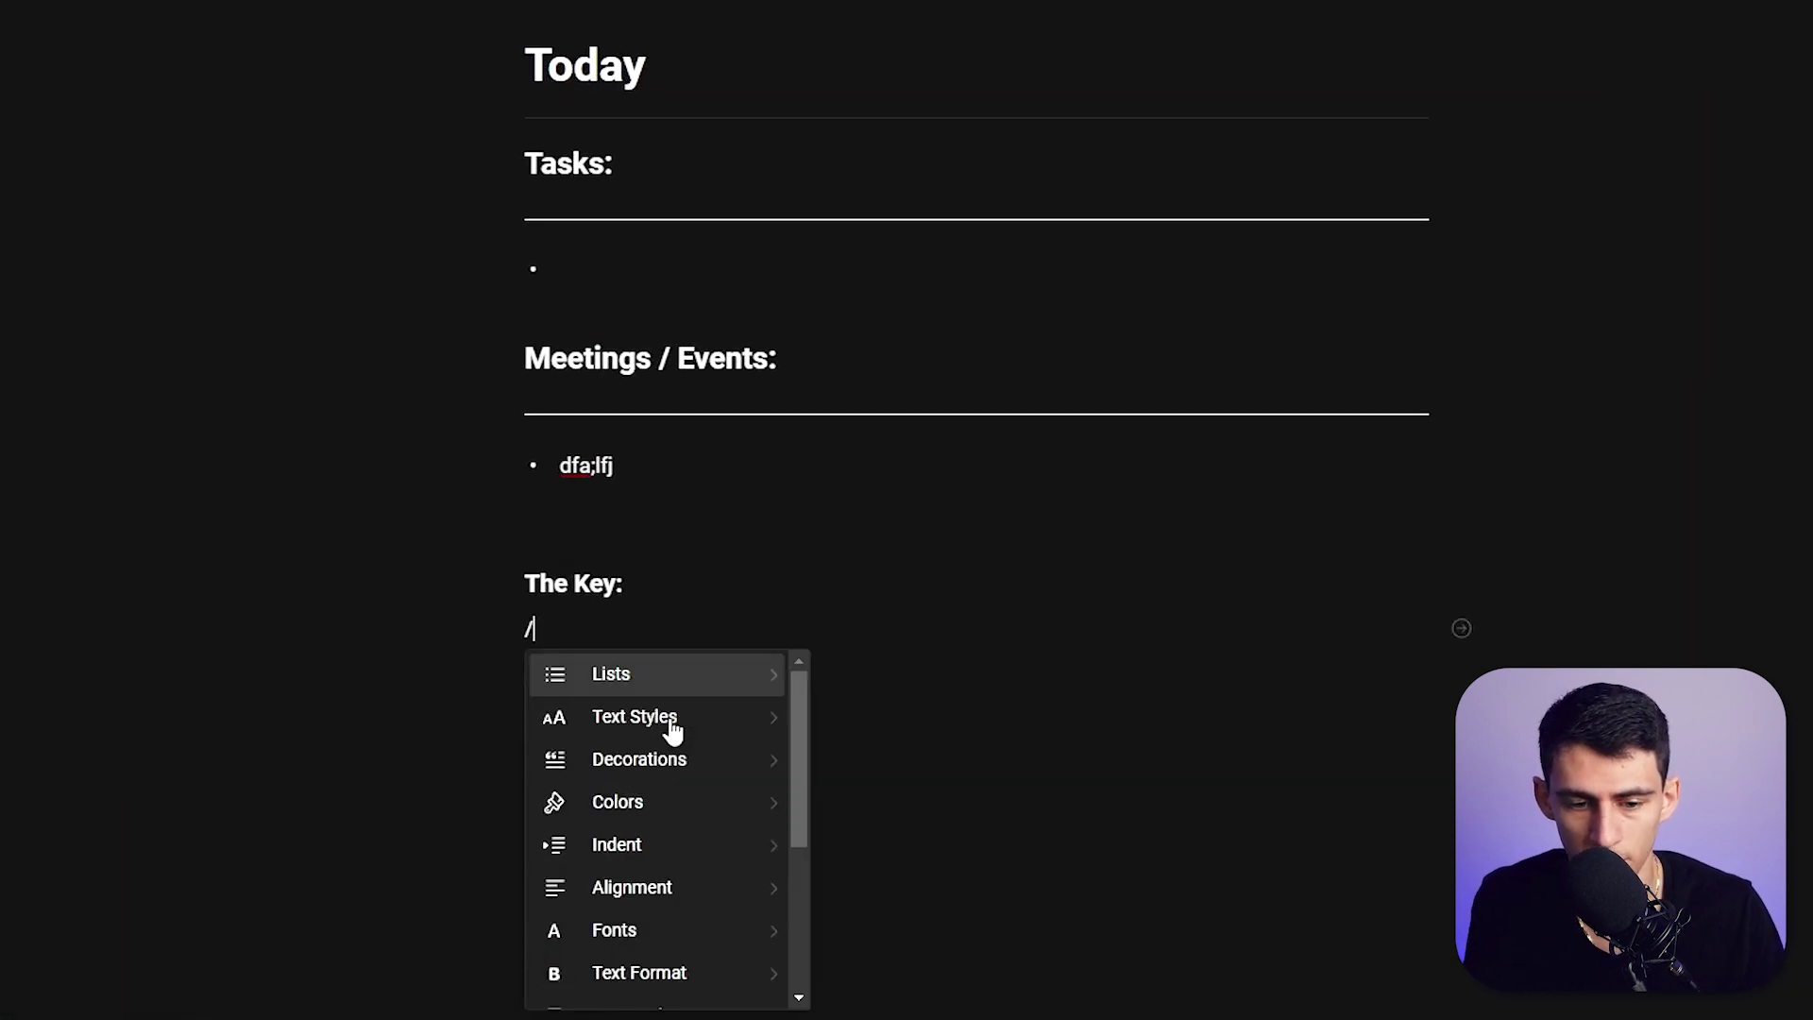
{"action": "type", "text": "sep"}
{"action": "left_click", "coordinate": [672, 728]}
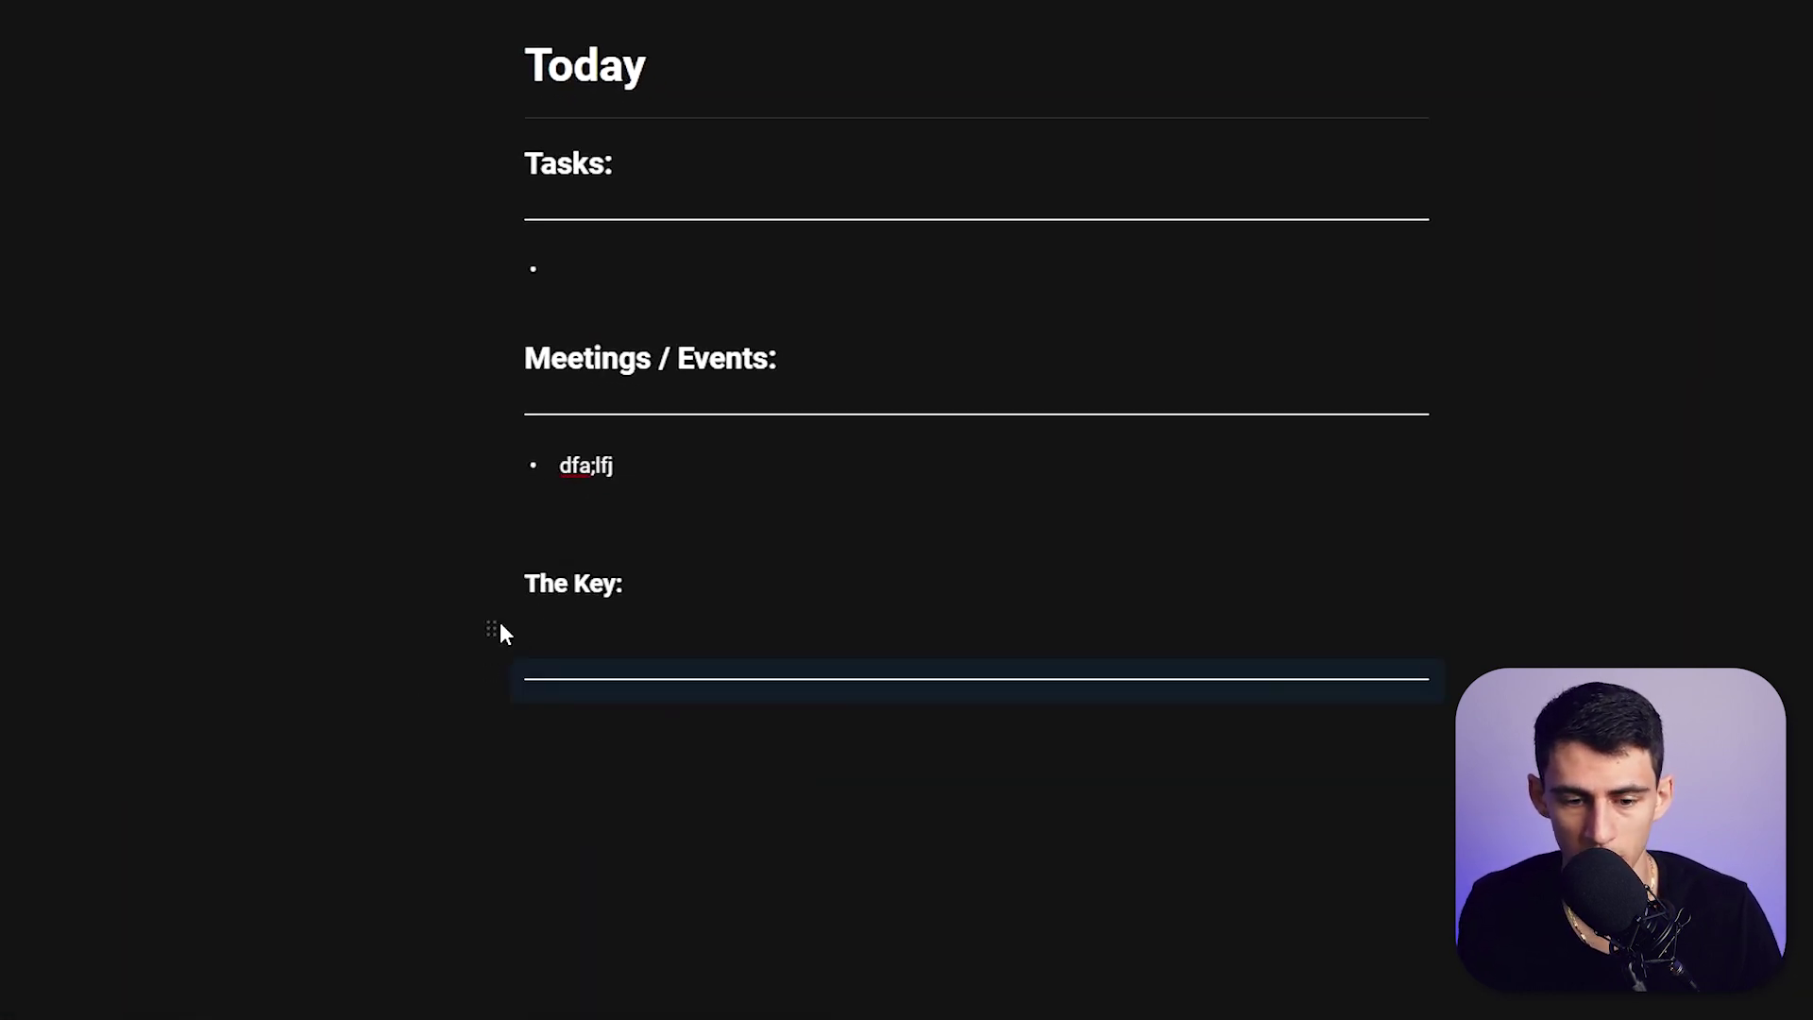
{"action": "key", "text": "BackSpace"}
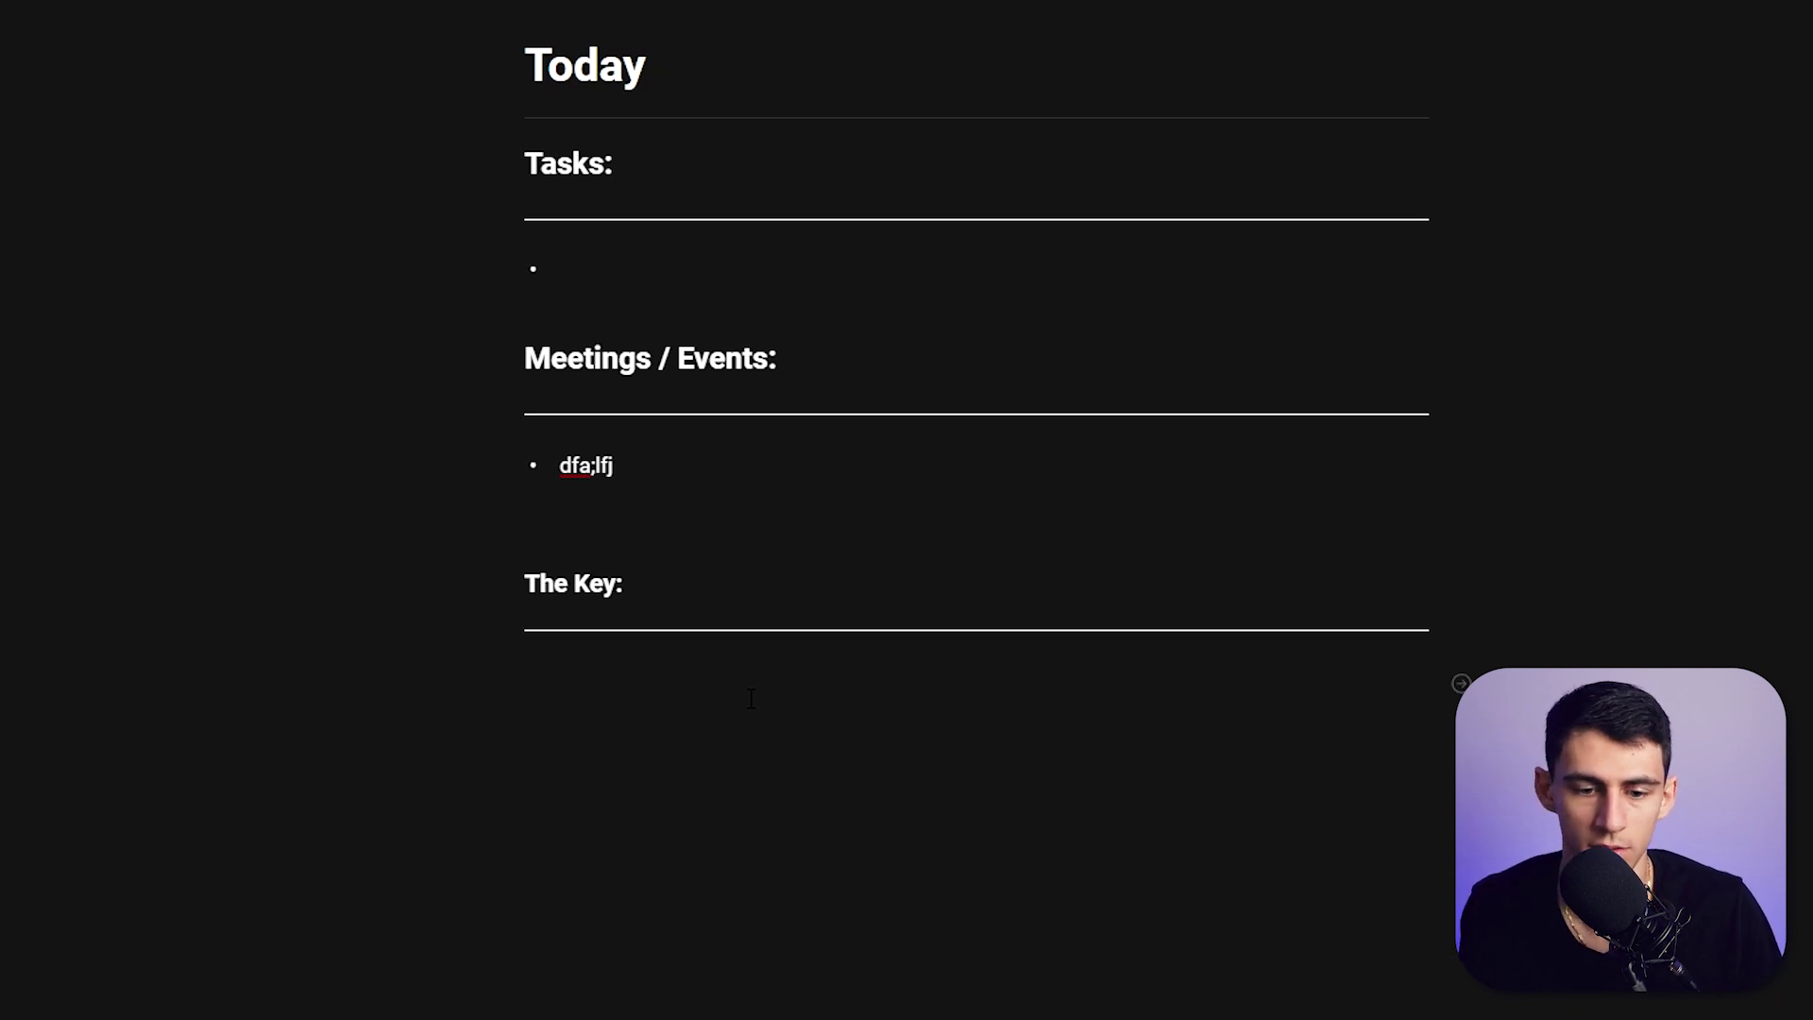
{"action": "type", "text": "/to"}
Add to-dos Priority #1 in red, Priority #2 in olive, Priority #3 in default colour
{"action": "key", "text": "Return"}
{"action": "type", "text": "/"}
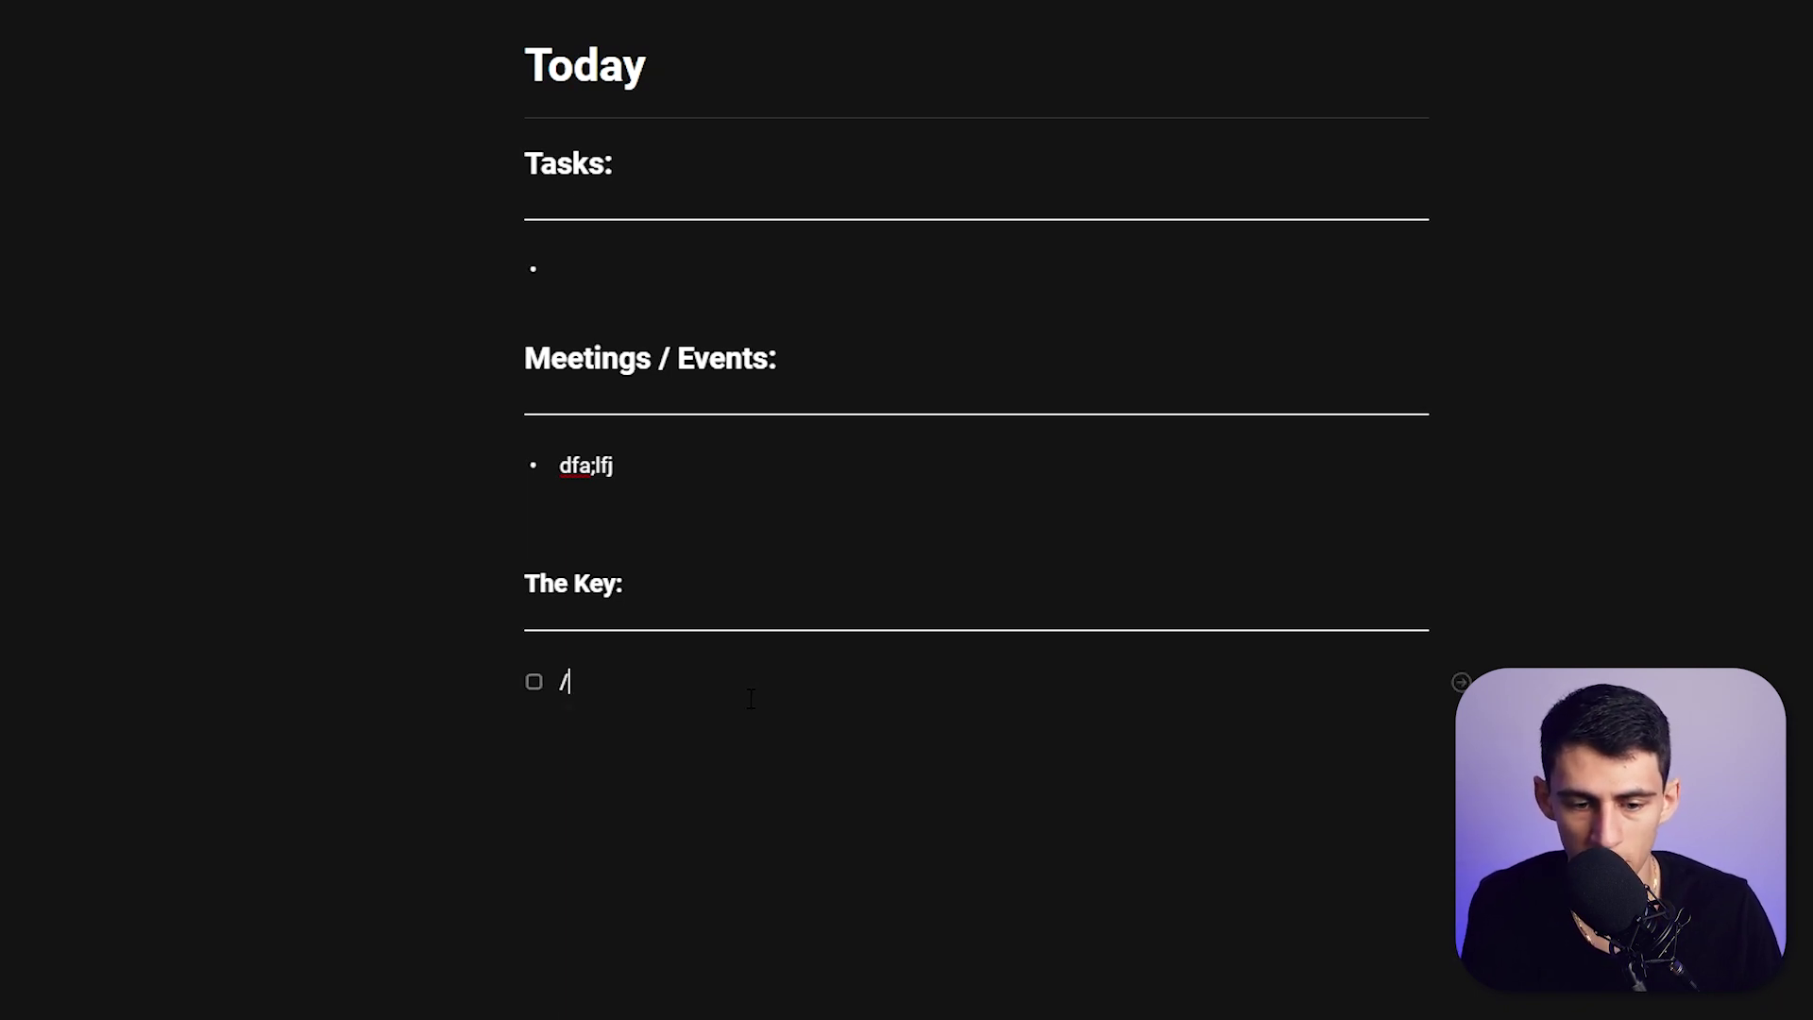
{"action": "type", "text": "red"}
{"action": "key", "text": "Down"}
{"action": "key", "text": "Return"}
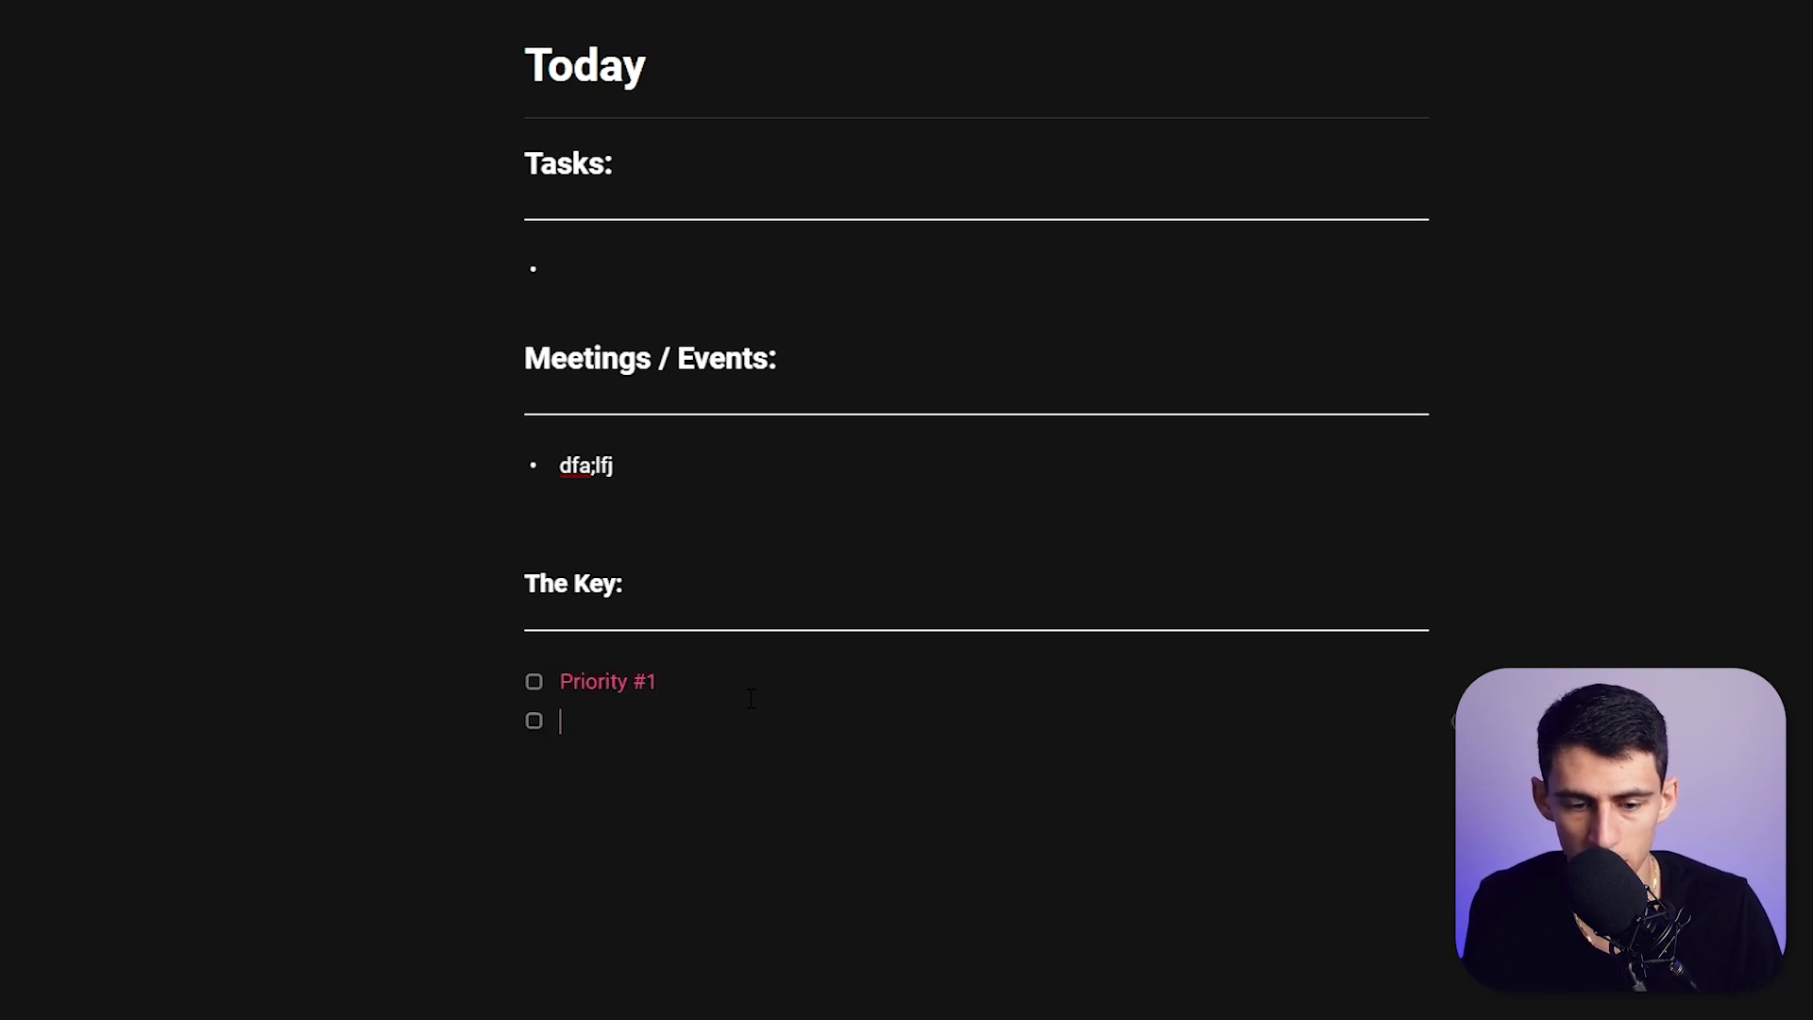
{"action": "type", "text": "/oliv"}
{"action": "key", "text": "Return"}
{"action": "type", "text": "Priority #2"}
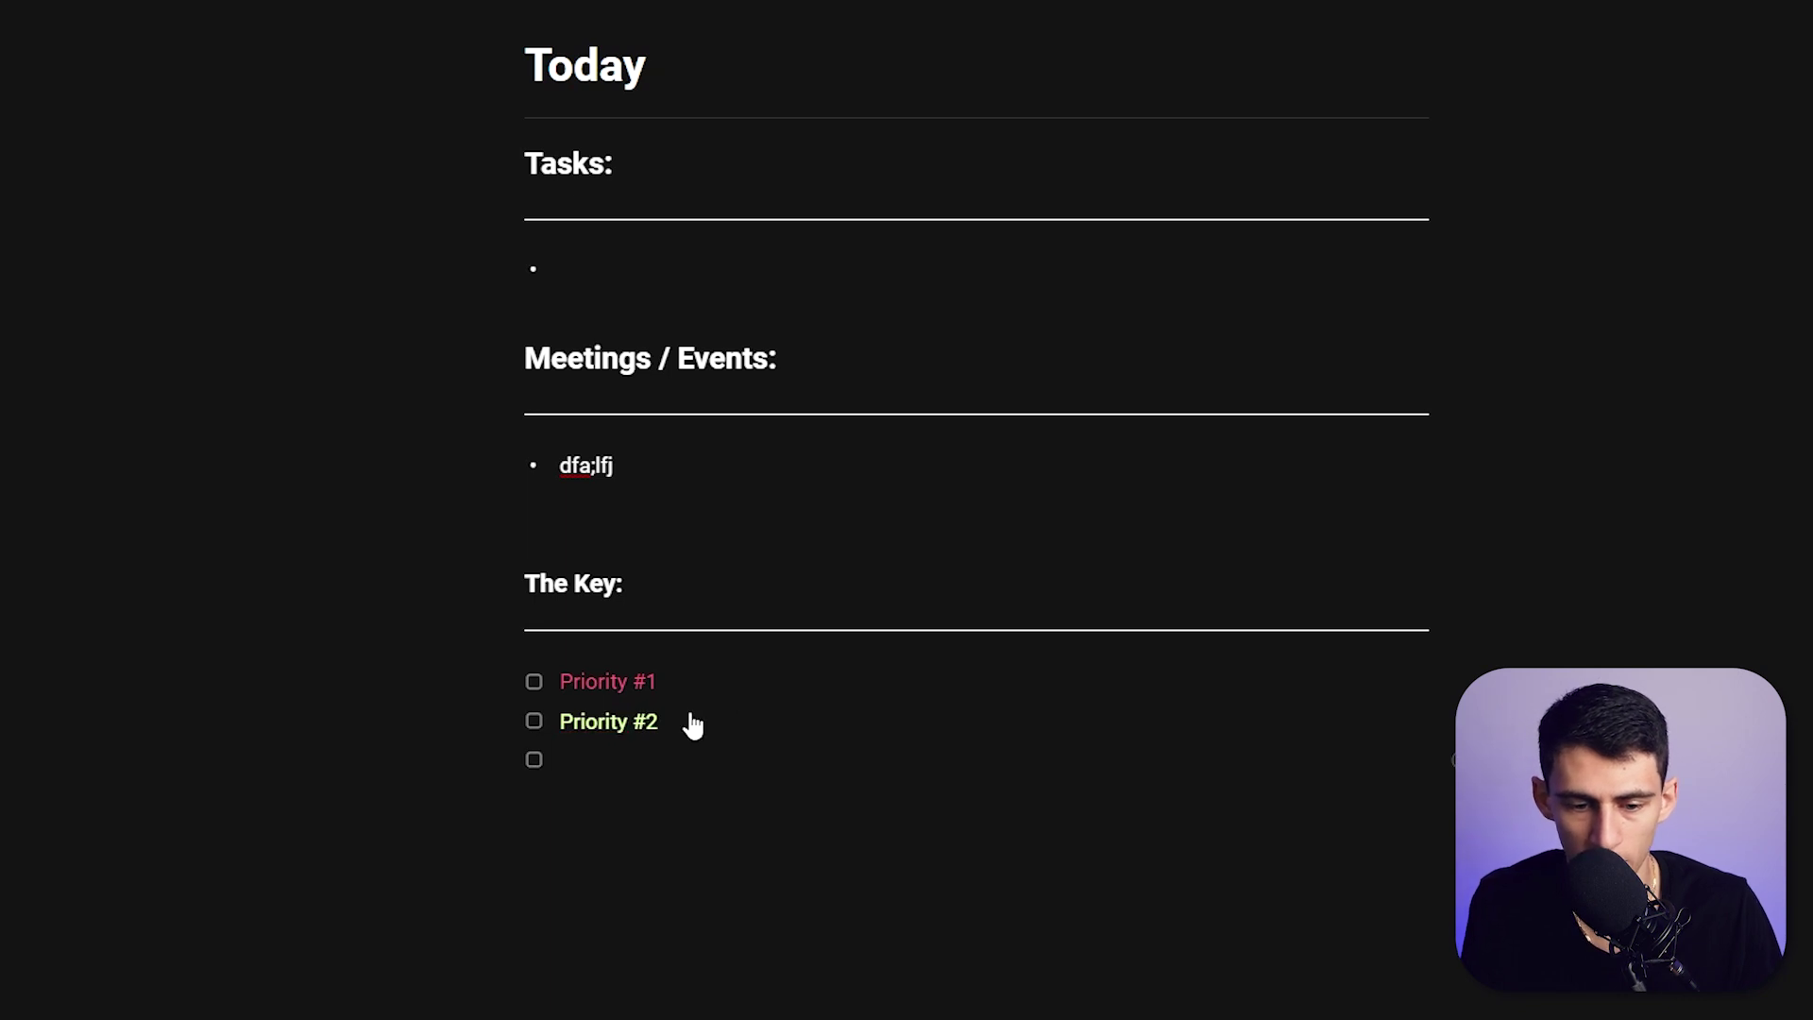
{"action": "type", "text": "/def"}
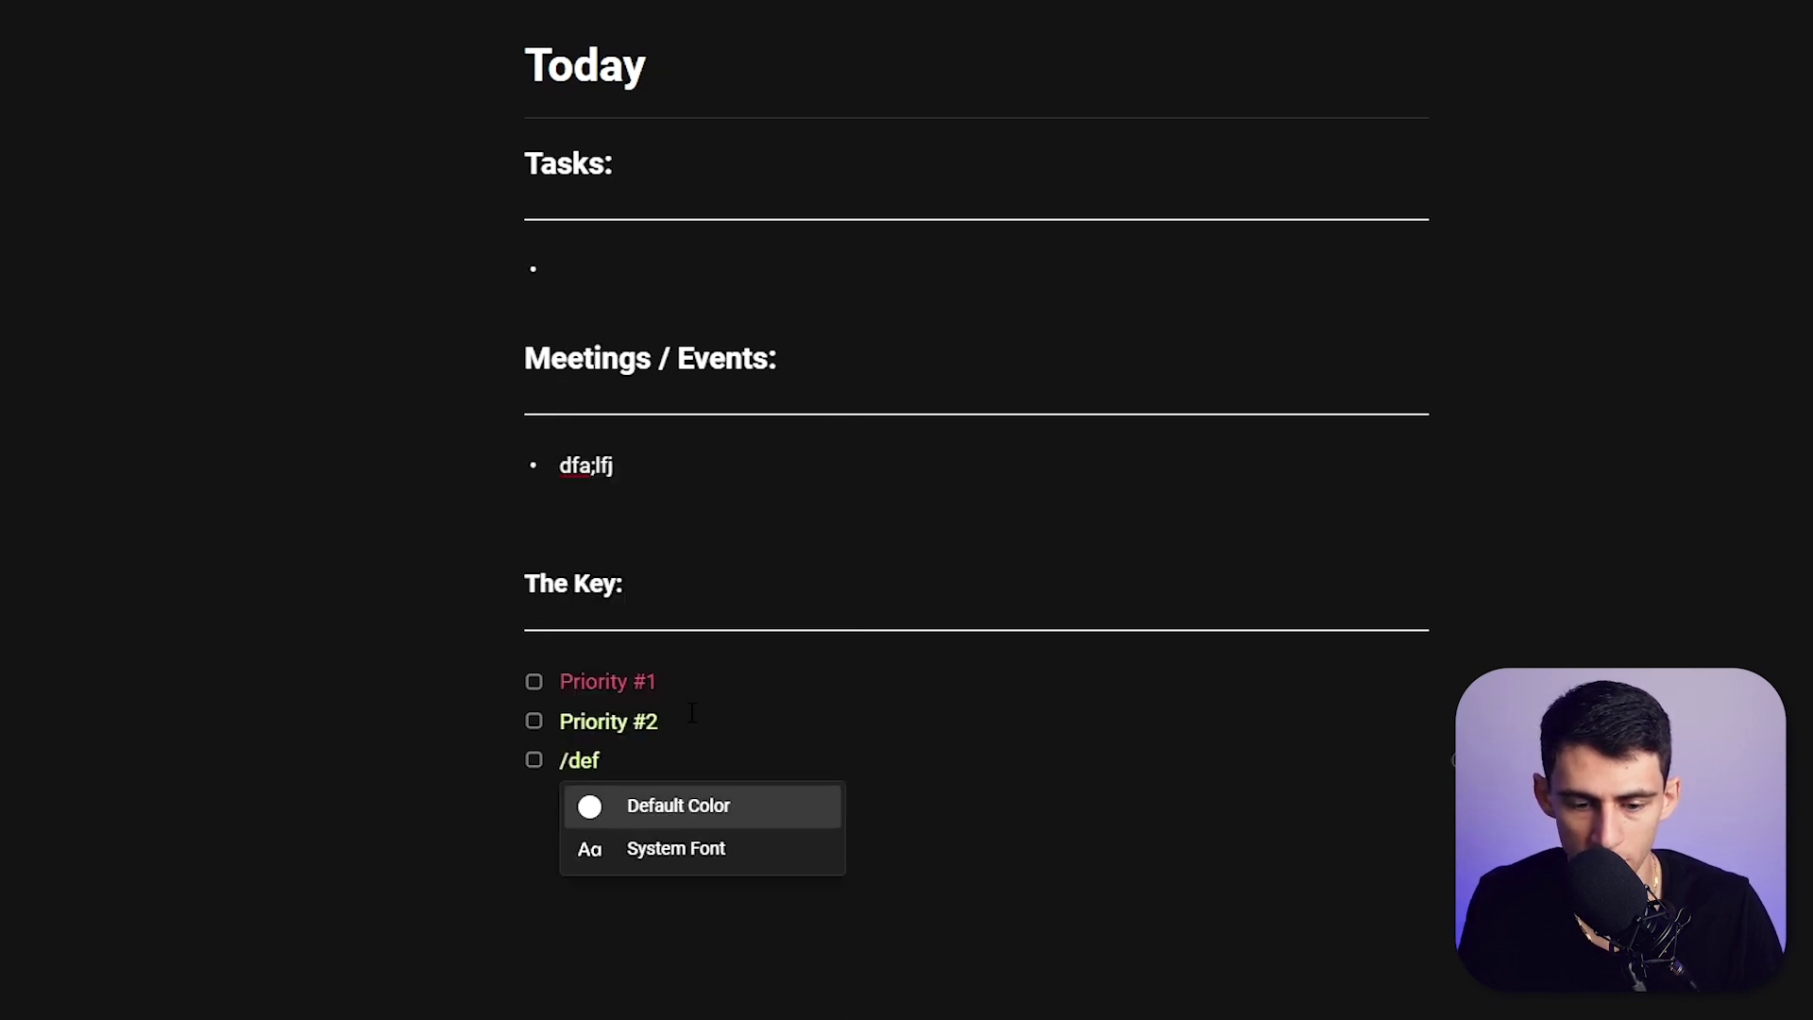
{"action": "key", "text": "Return"}
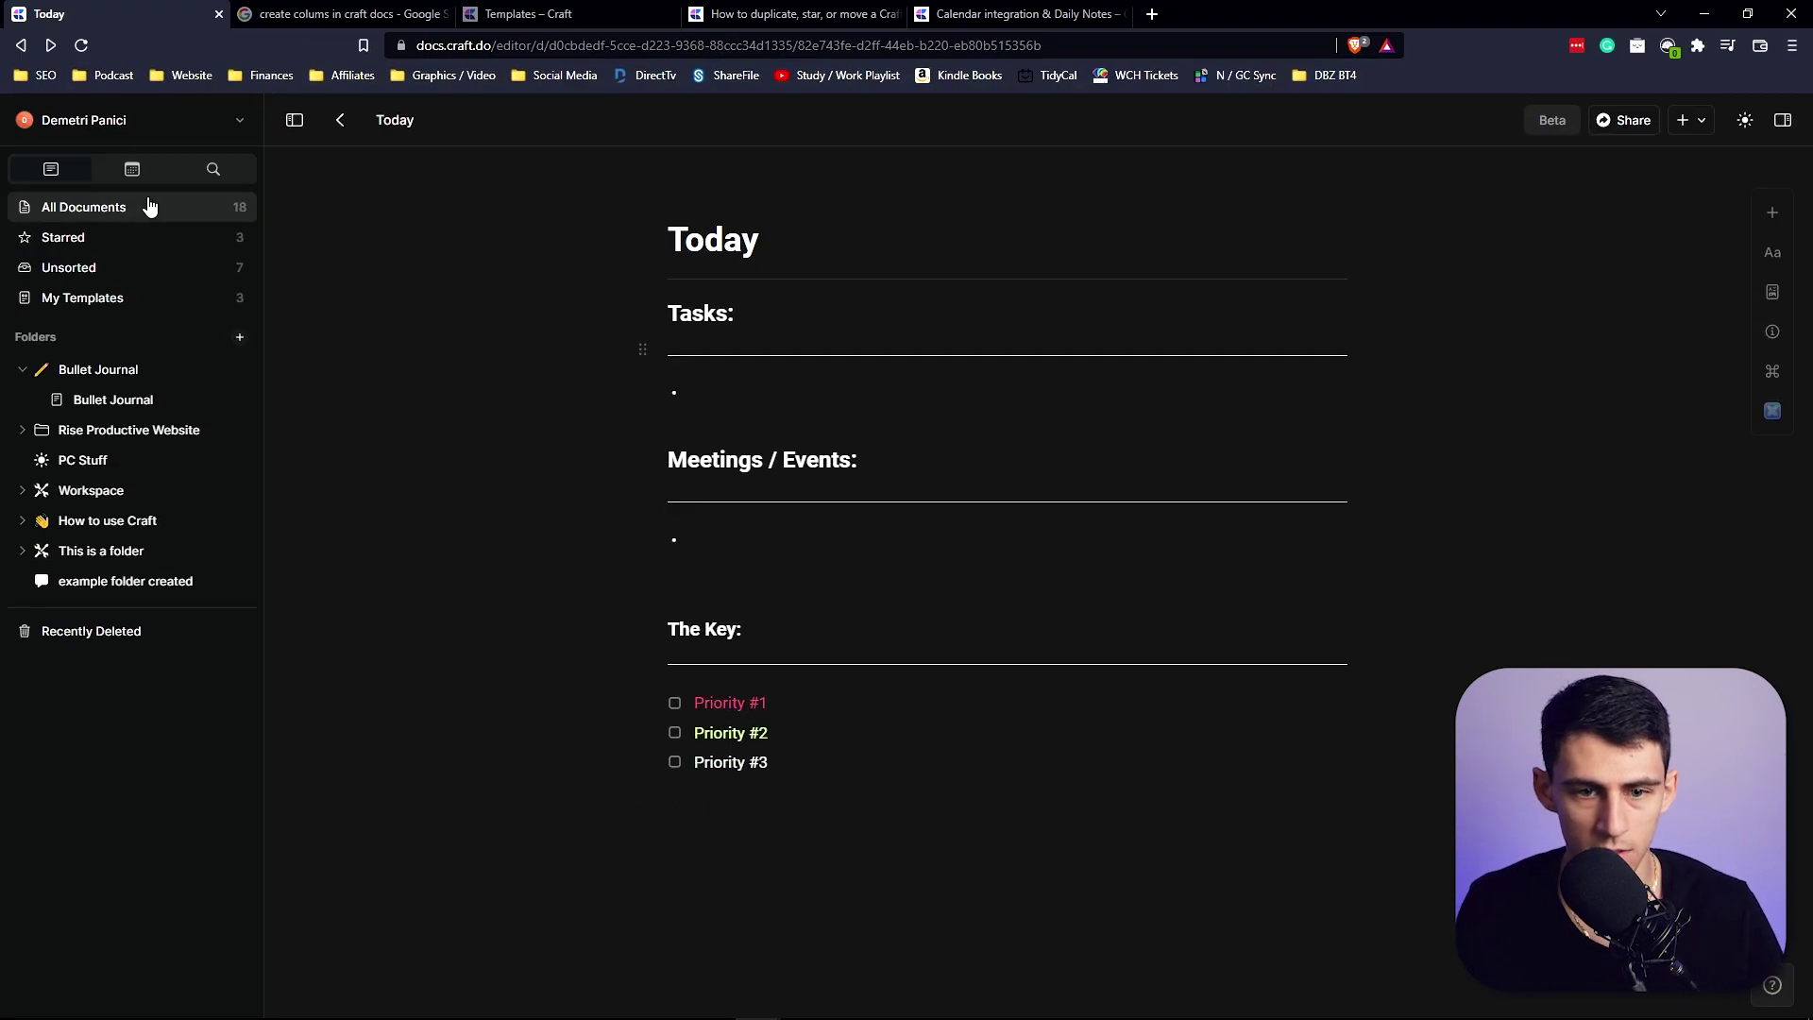
Move the Today page into the My Templates folder
{"action": "left_click", "coordinate": [148, 207]}
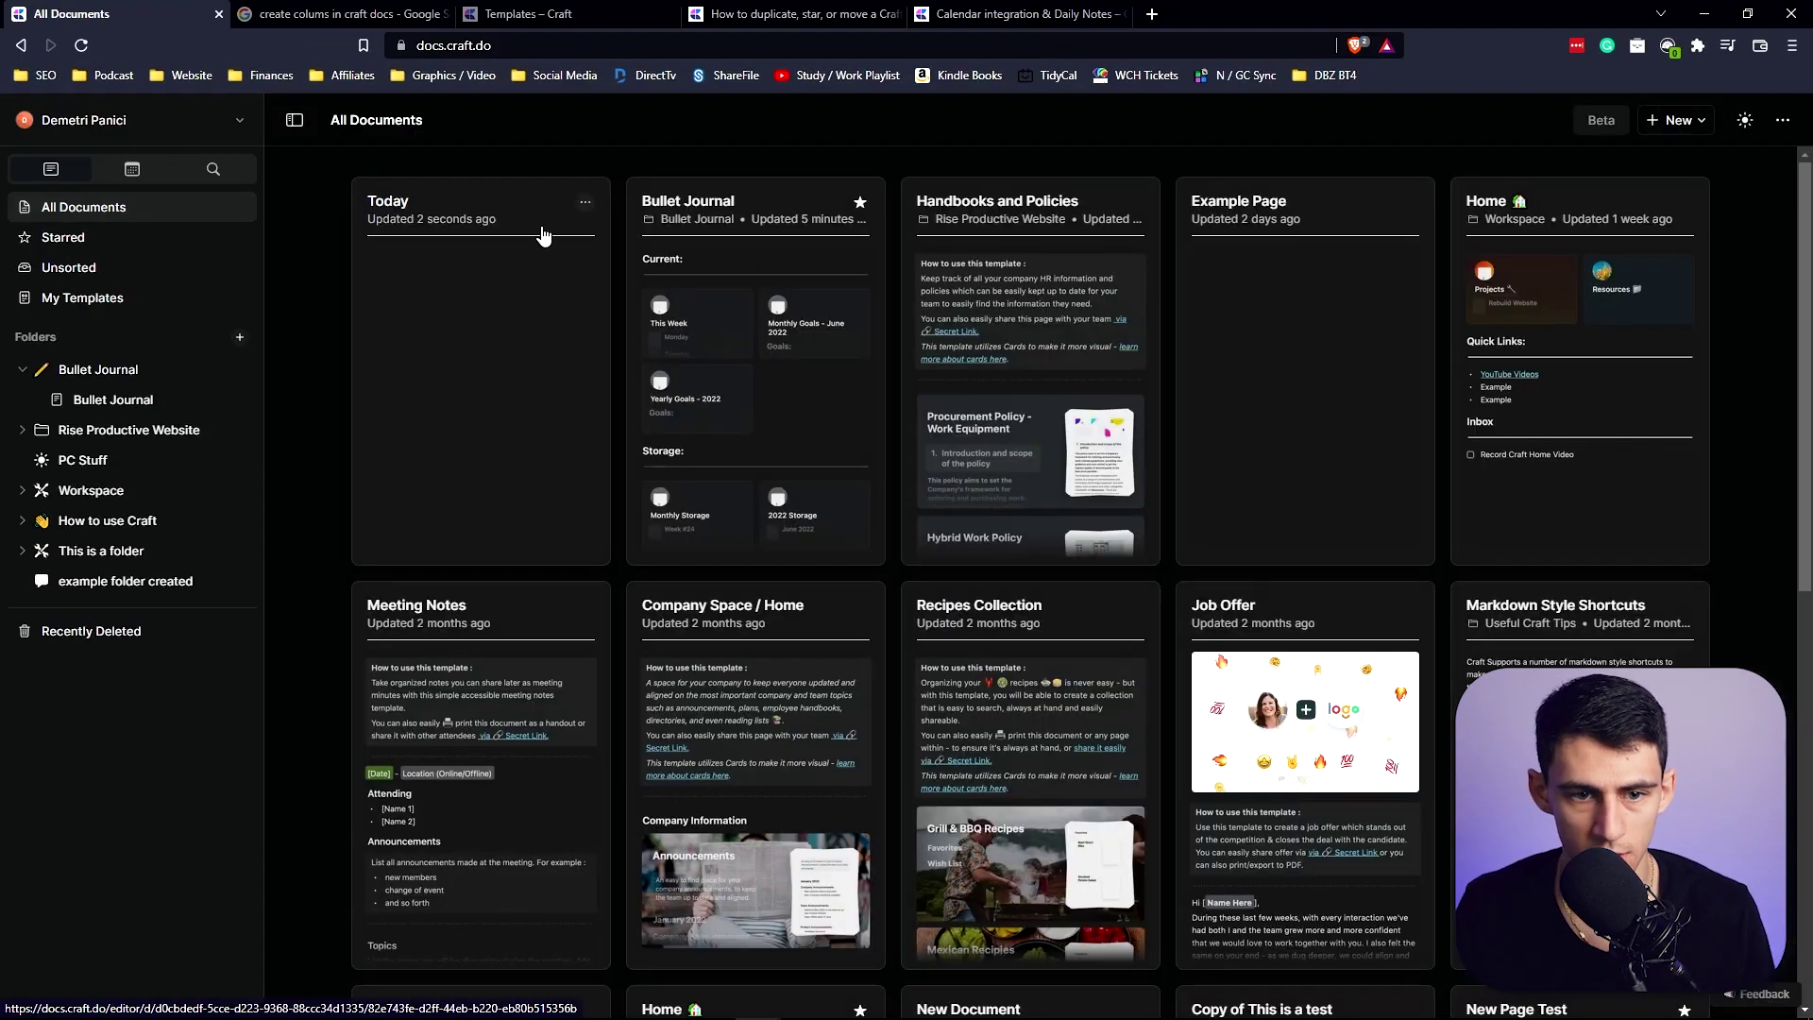
{"action": "left_click", "coordinate": [583, 203]}
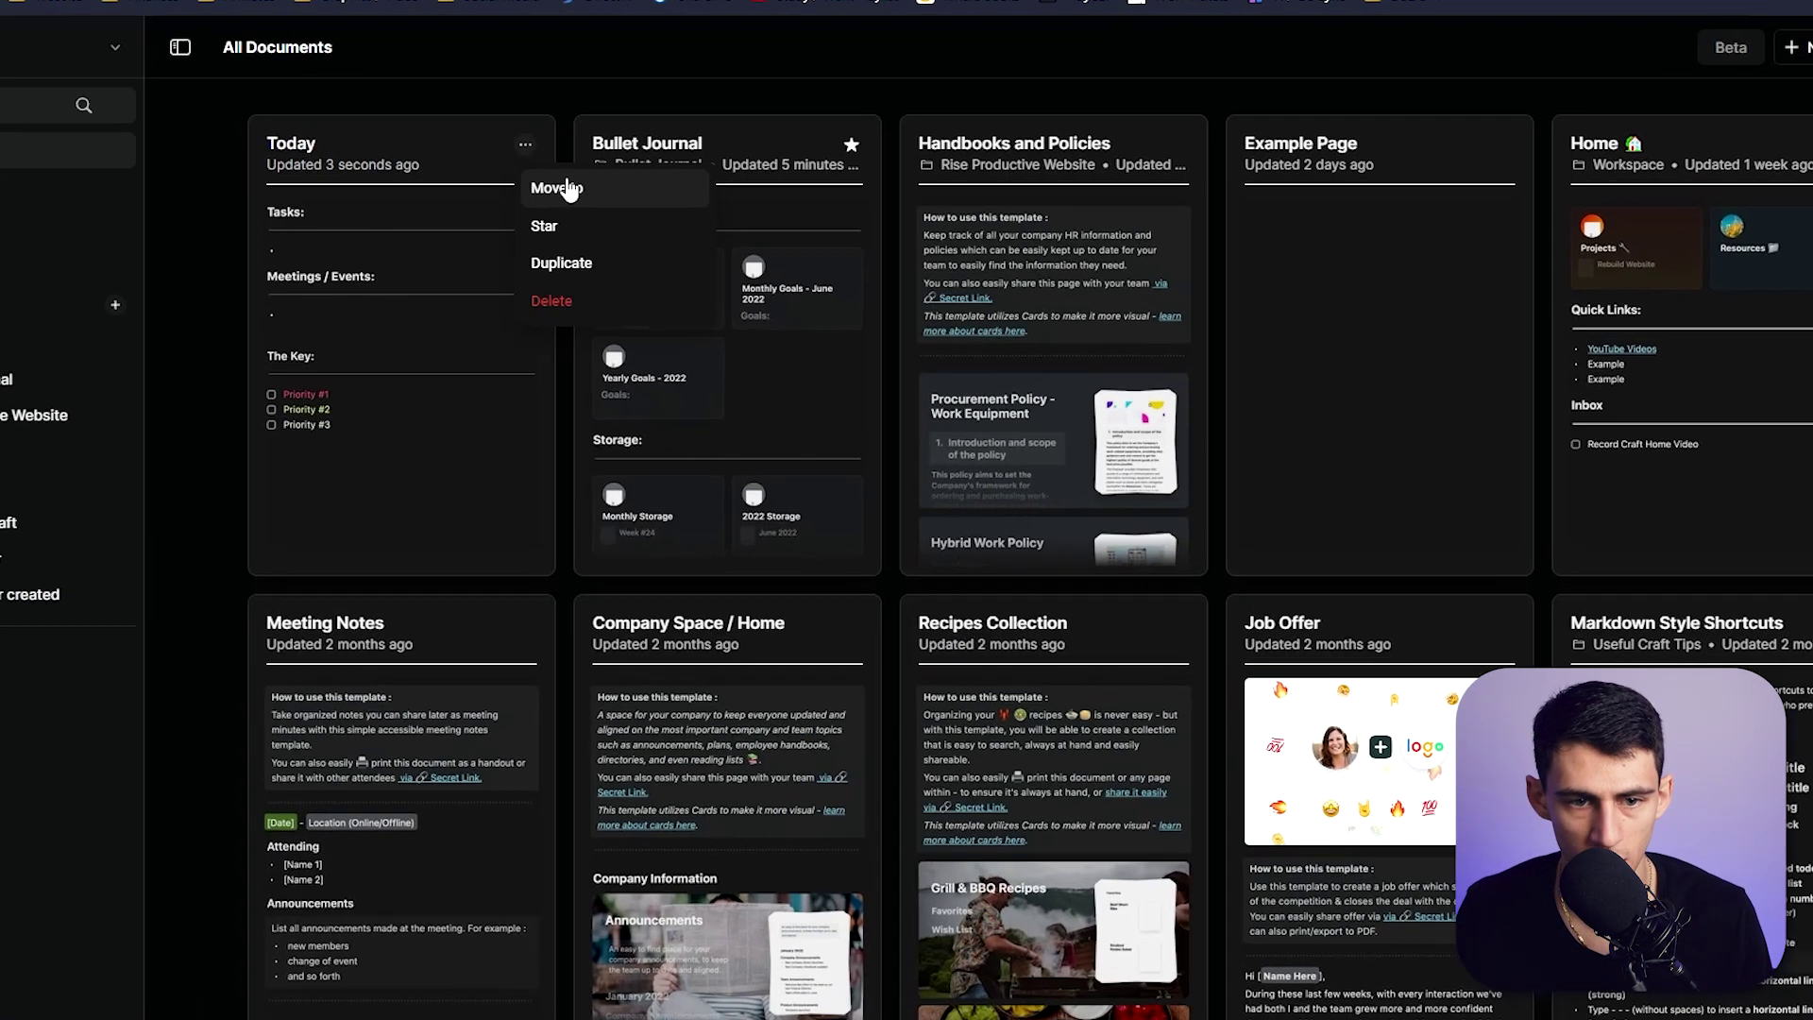
{"action": "left_click", "coordinate": [607, 240]}
{"action": "left_click", "coordinate": [734, 422]}
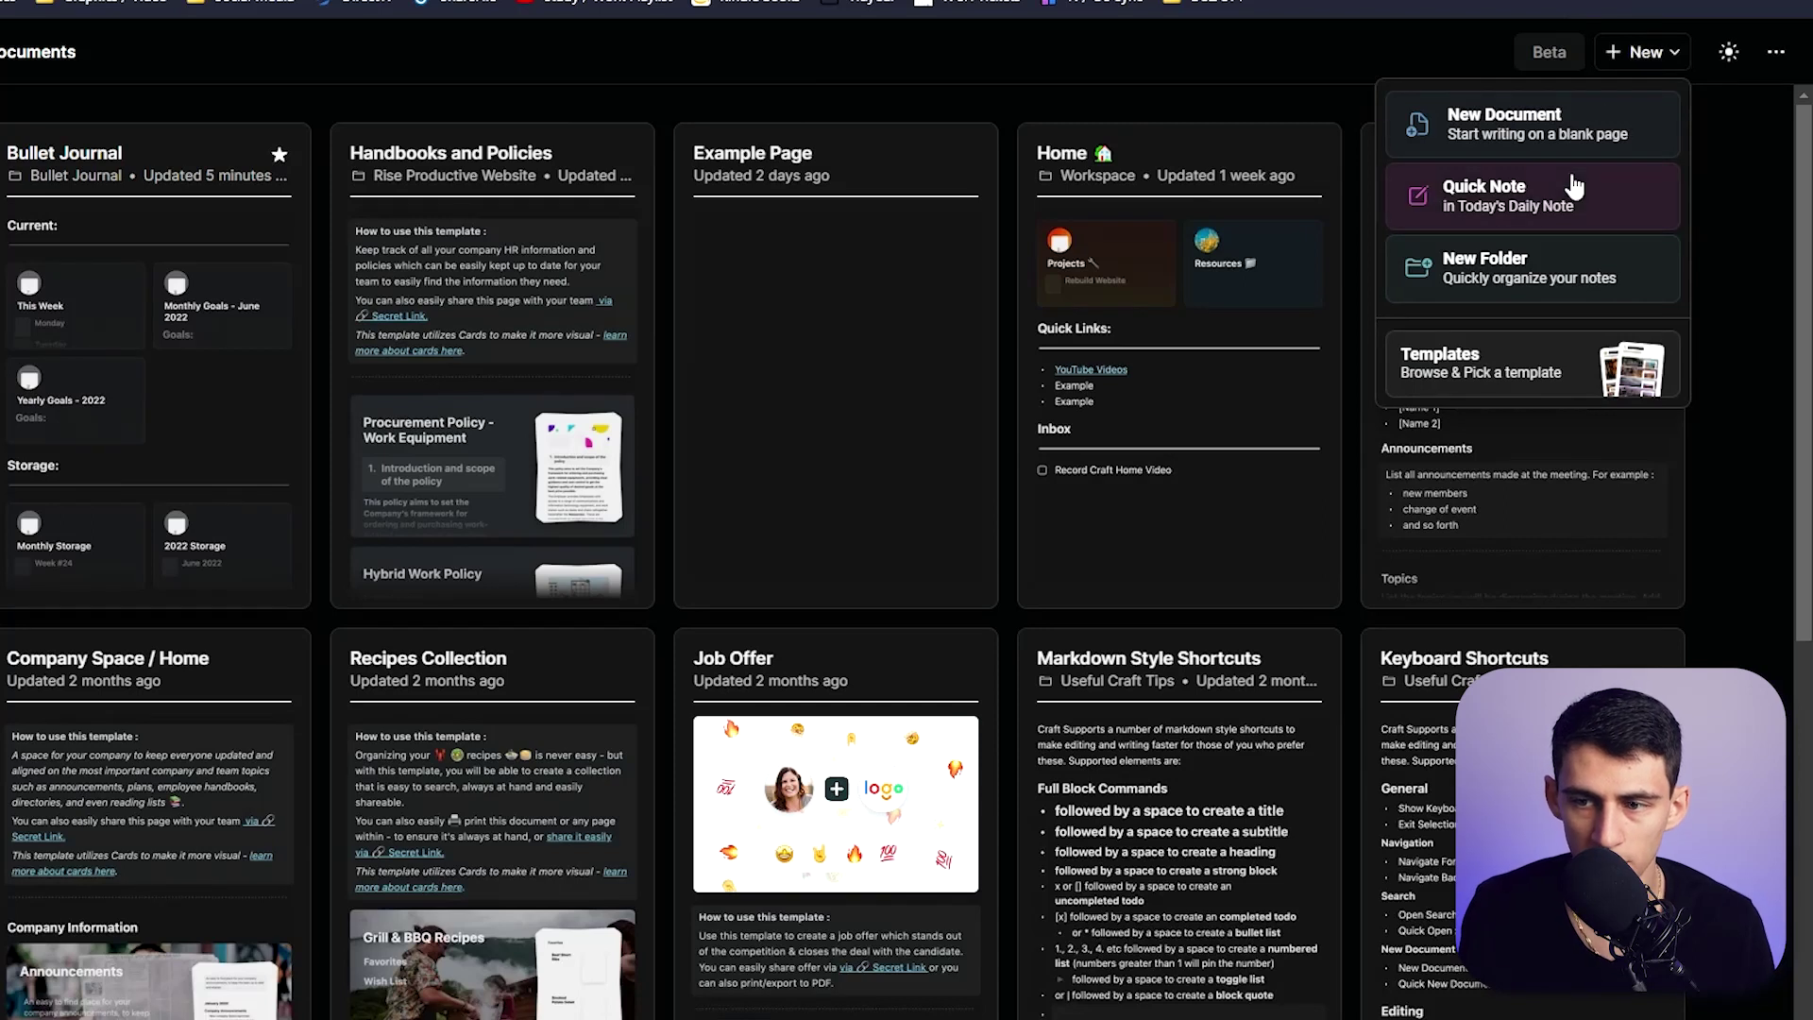
Insert the Today template into the Jun 17 daily note, then head to My Templates
{"action": "left_click", "coordinate": [1573, 188]}
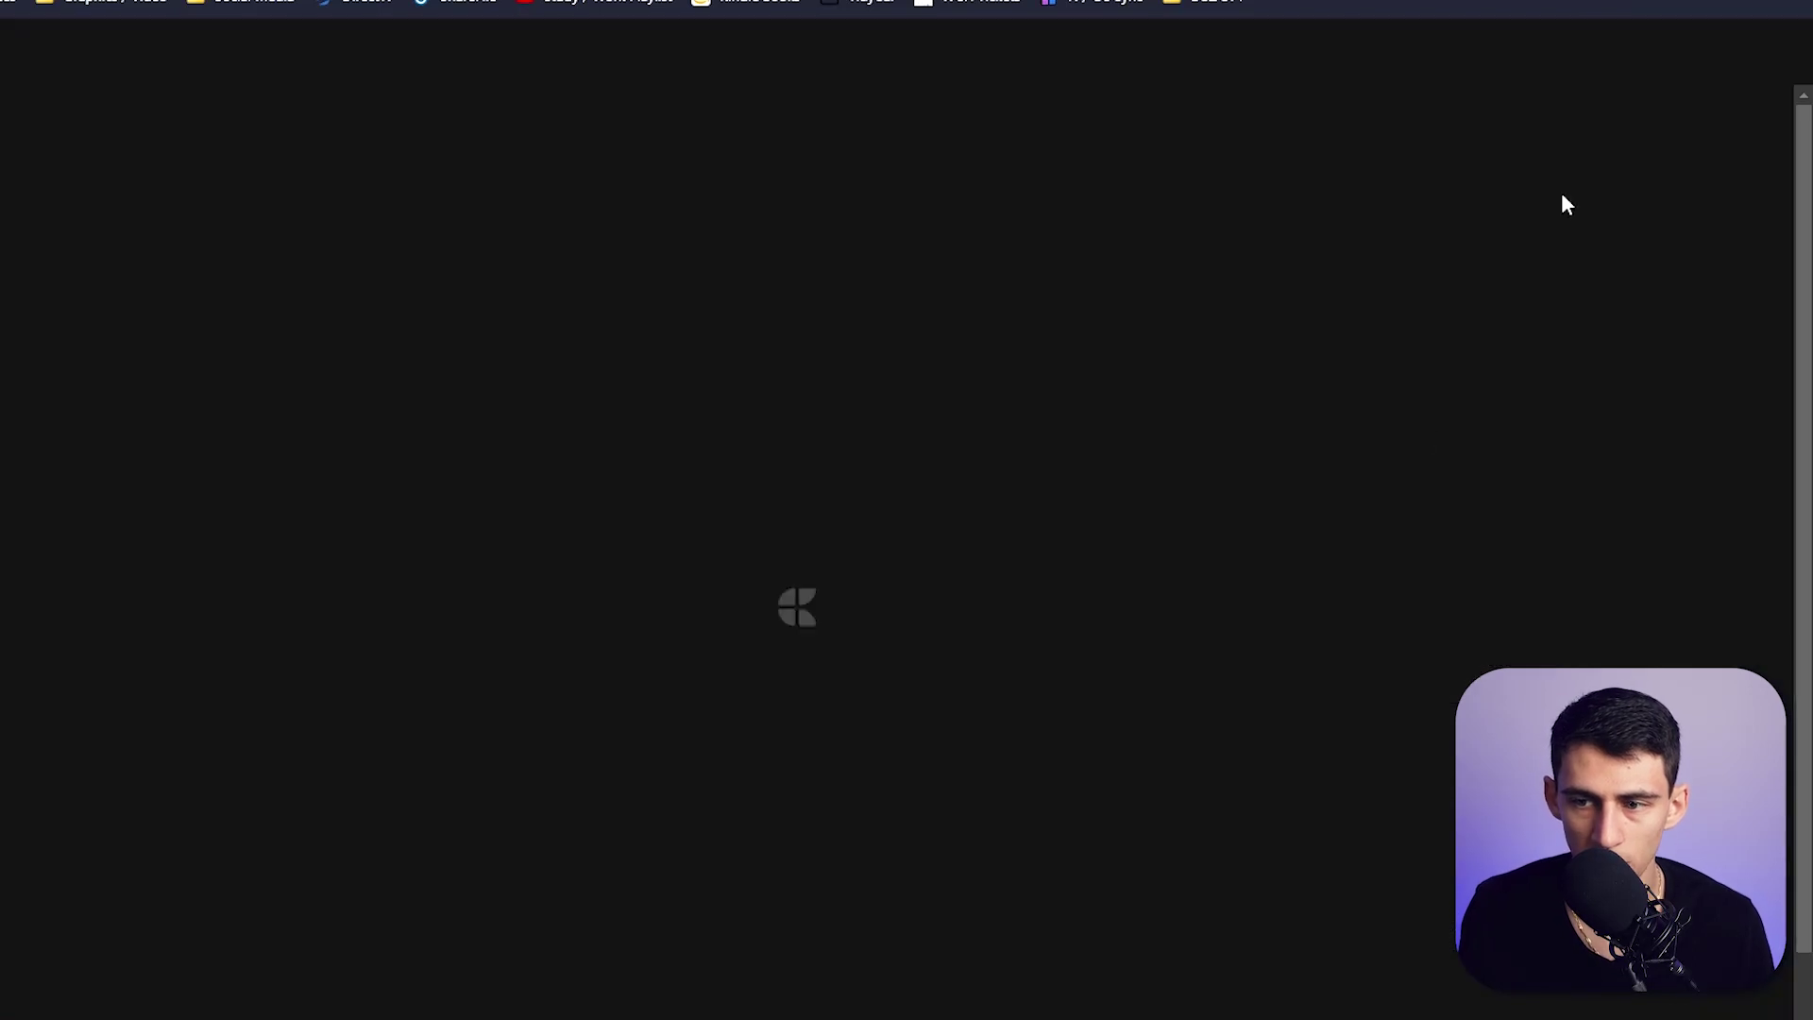
{"action": "type", "text": "/templ"}
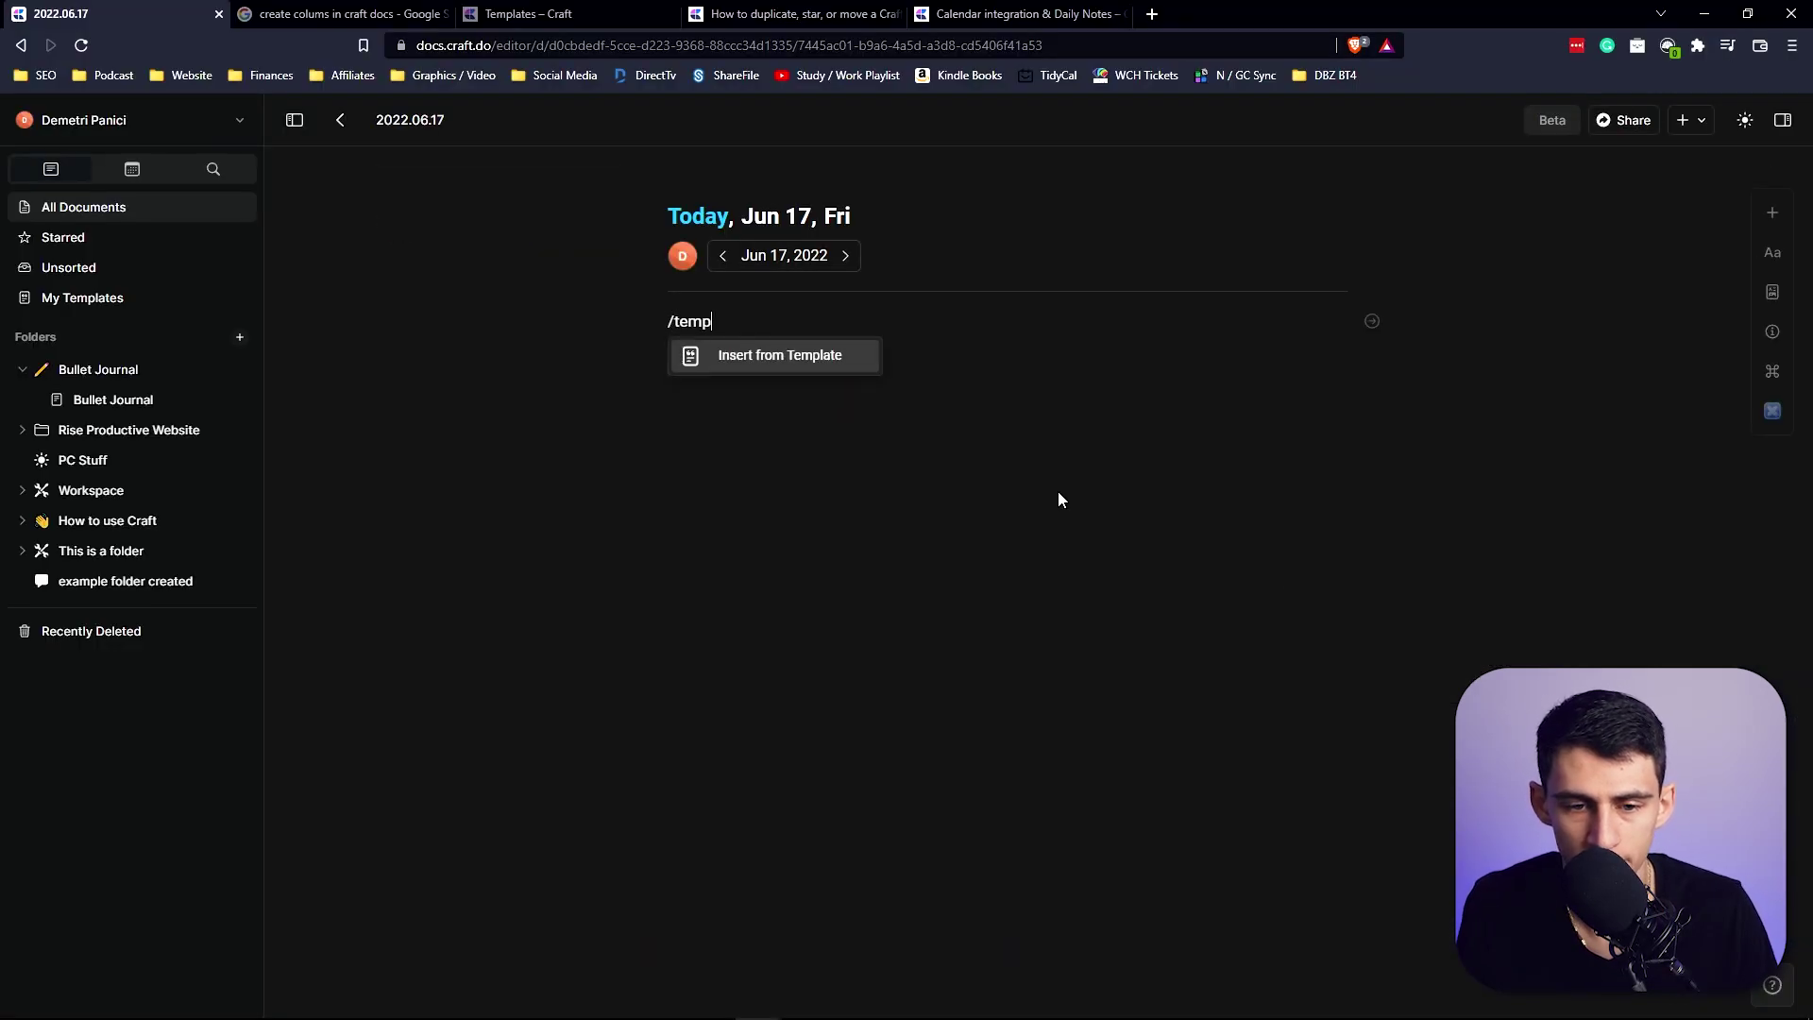
{"action": "key", "text": "Return"}
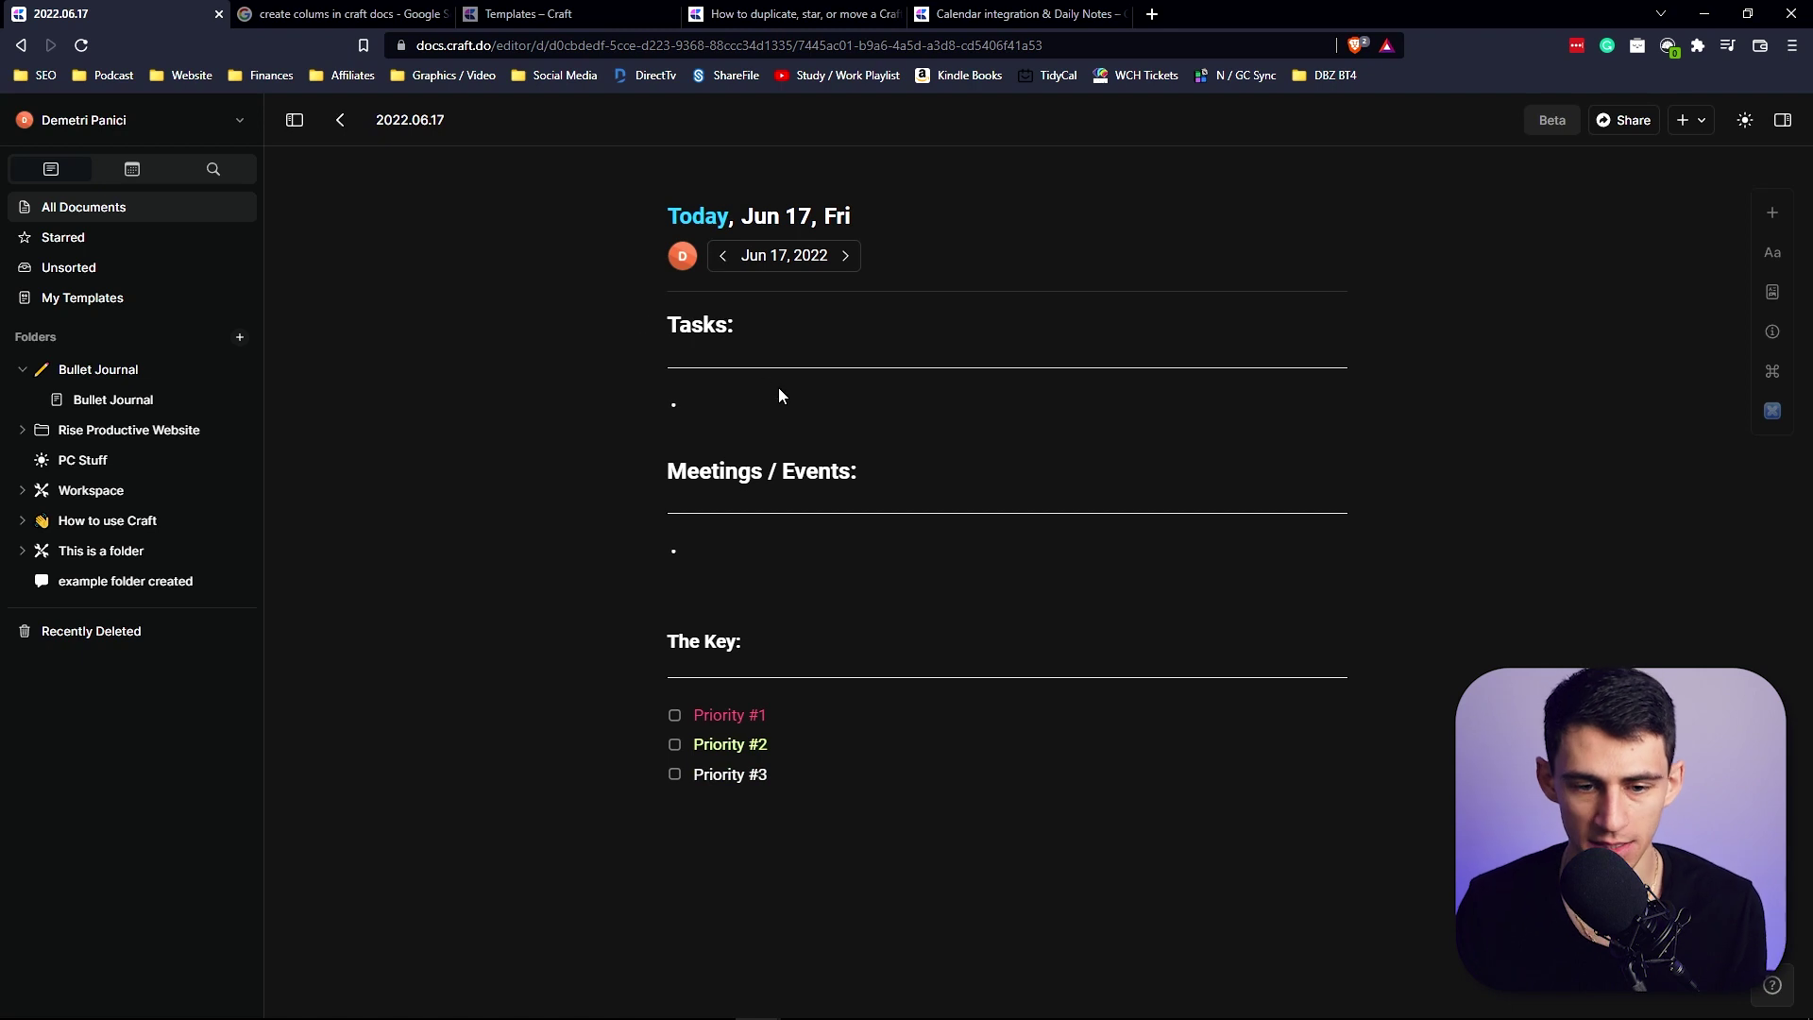
{"action": "left_click", "coordinate": [748, 552]}
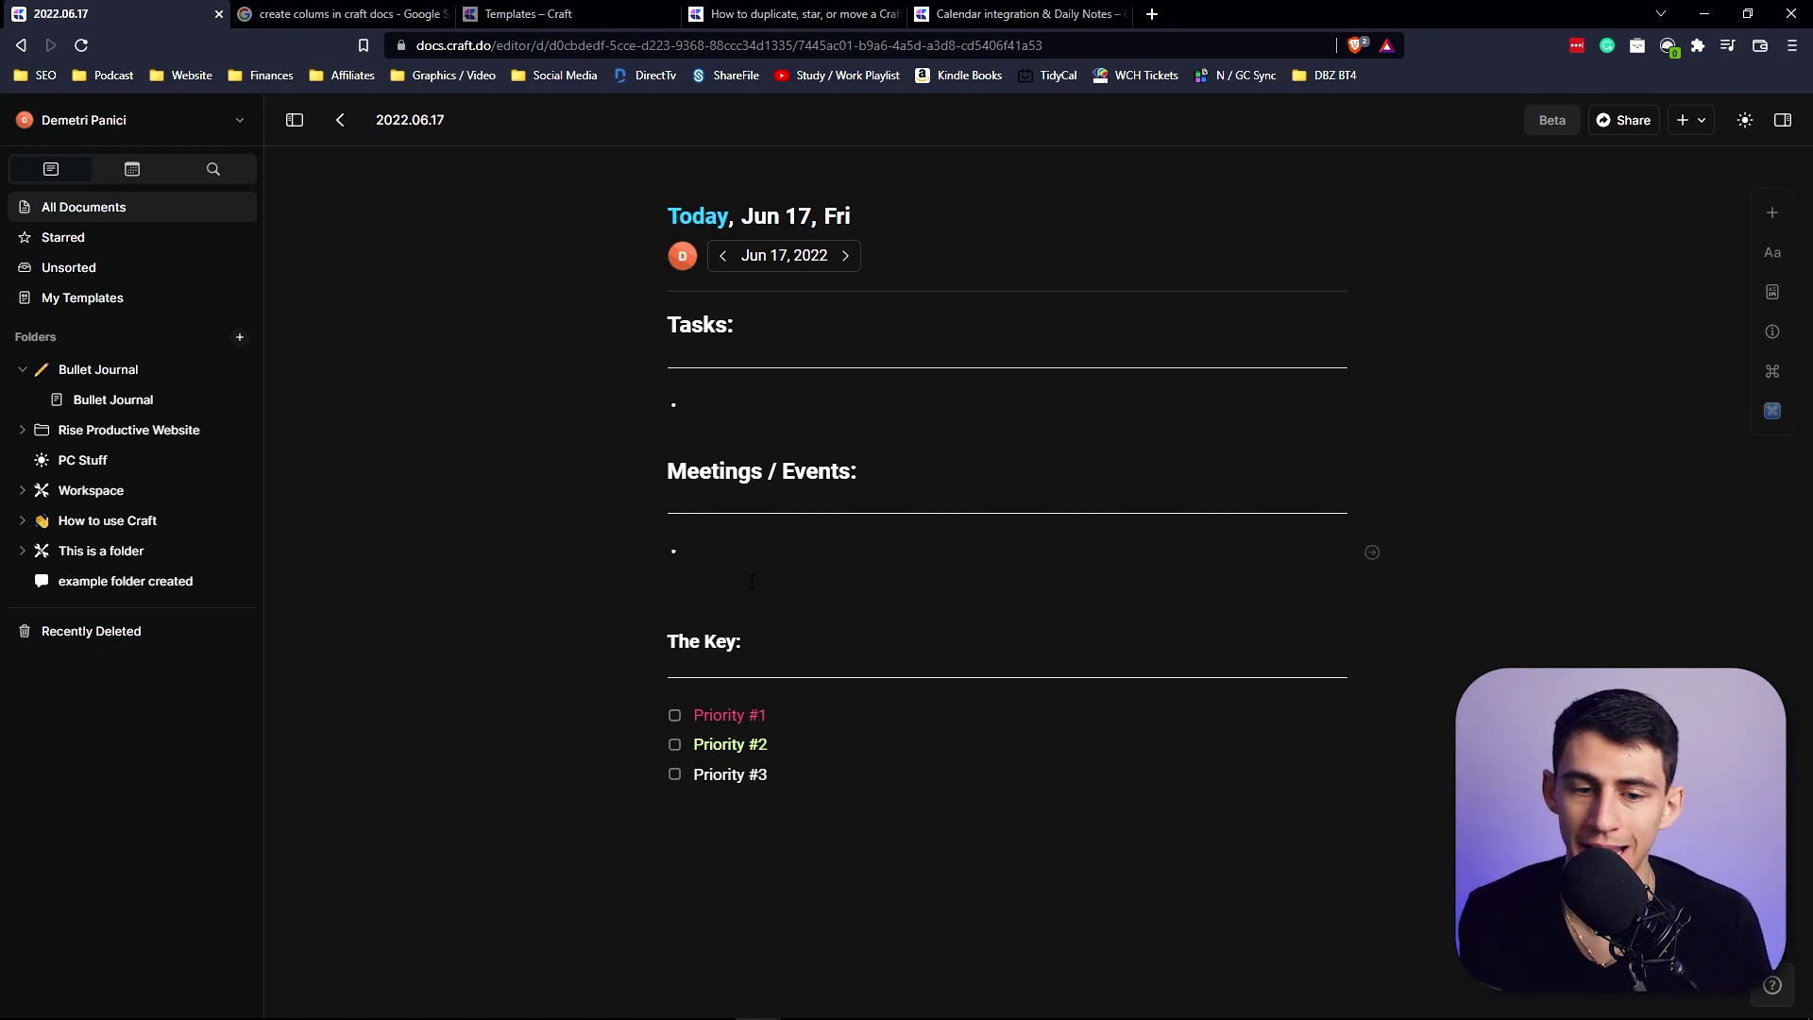
{"action": "left_click", "coordinate": [122, 300]}
In the Today template, duplicate the Meetings / Events block and make the Tasks line a to-do
{"action": "left_click", "coordinate": [540, 368]}
{"action": "left_click", "coordinate": [554, 462]}
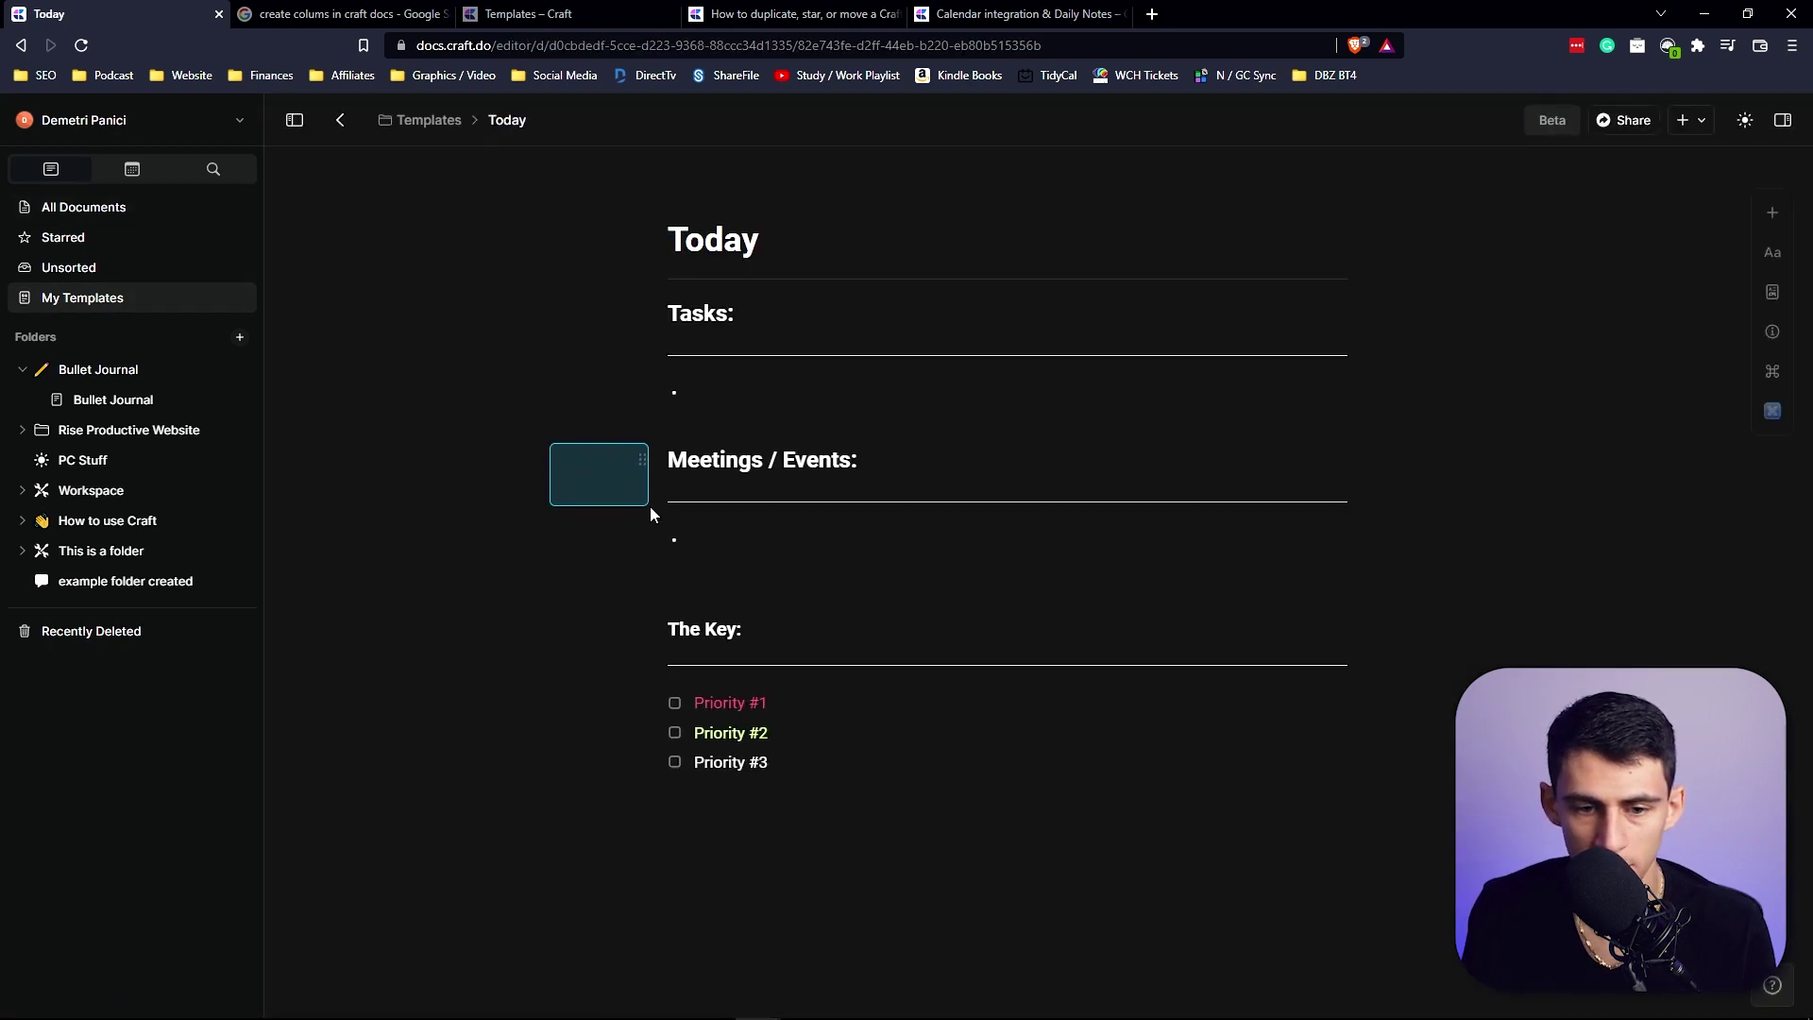
{"action": "left_click_drag", "start_coordinate": [649, 507], "coordinate": [729, 554]}
{"action": "key", "text": "ctrl+d"}
{"action": "key", "text": "BackSpace"}
{"action": "type", "text": "/to"}
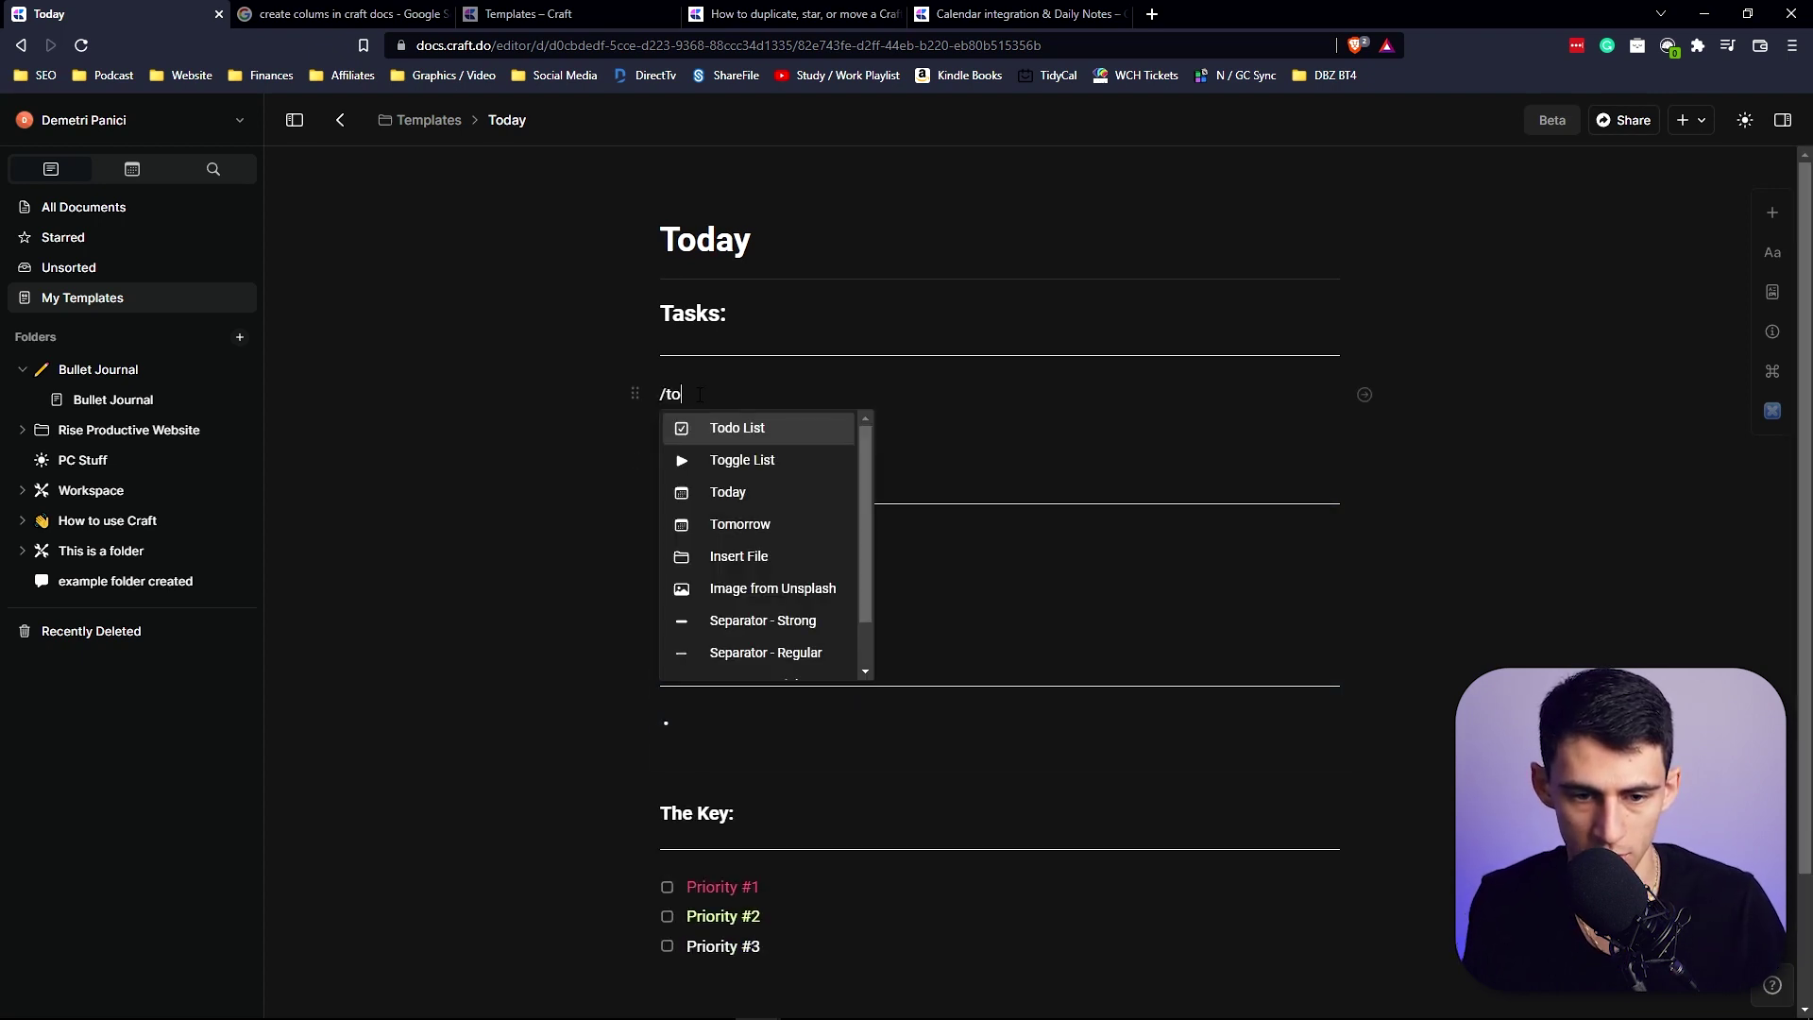
{"action": "key", "text": "Return"}
Rename the duplicate to Notes and turn its line into a Notes #1 page card
{"action": "triple_click", "coordinate": [828, 645]}
{"action": "type", "text": "Notes:"}
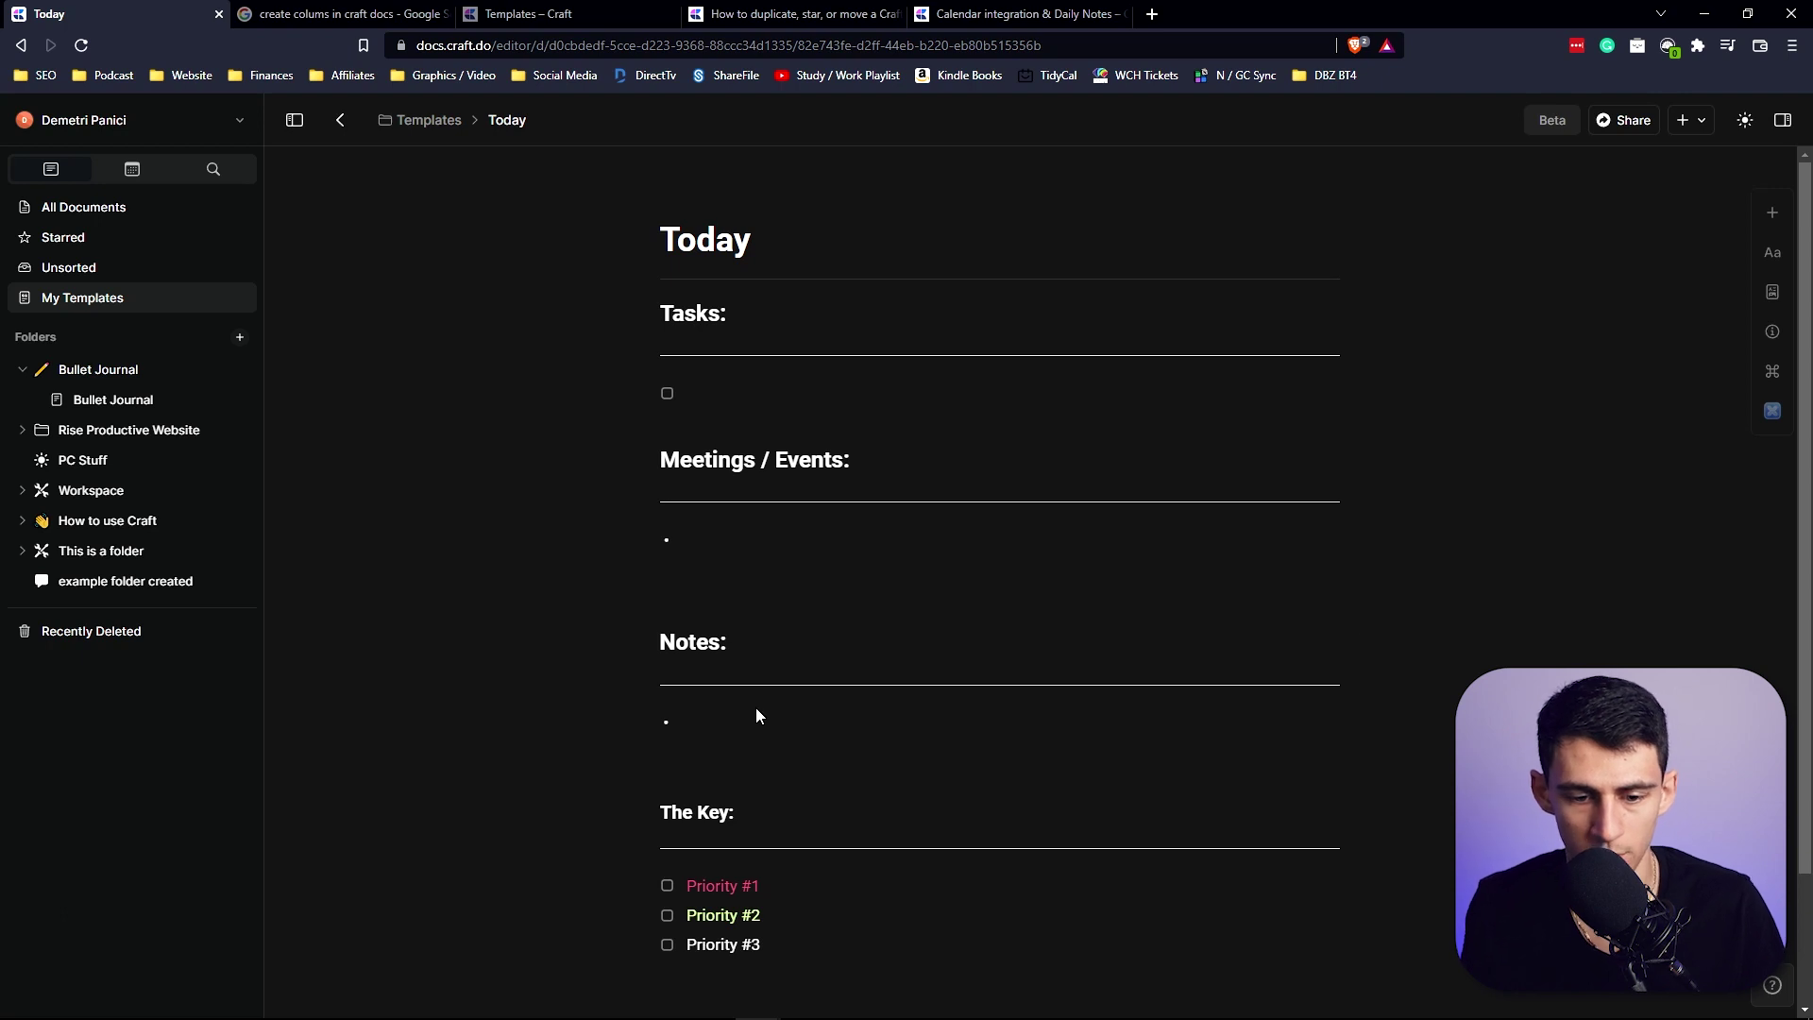
{"action": "type", "text": "/"}
{"action": "key", "text": "BackSpace"}
{"action": "key", "text": "BackSpace"}
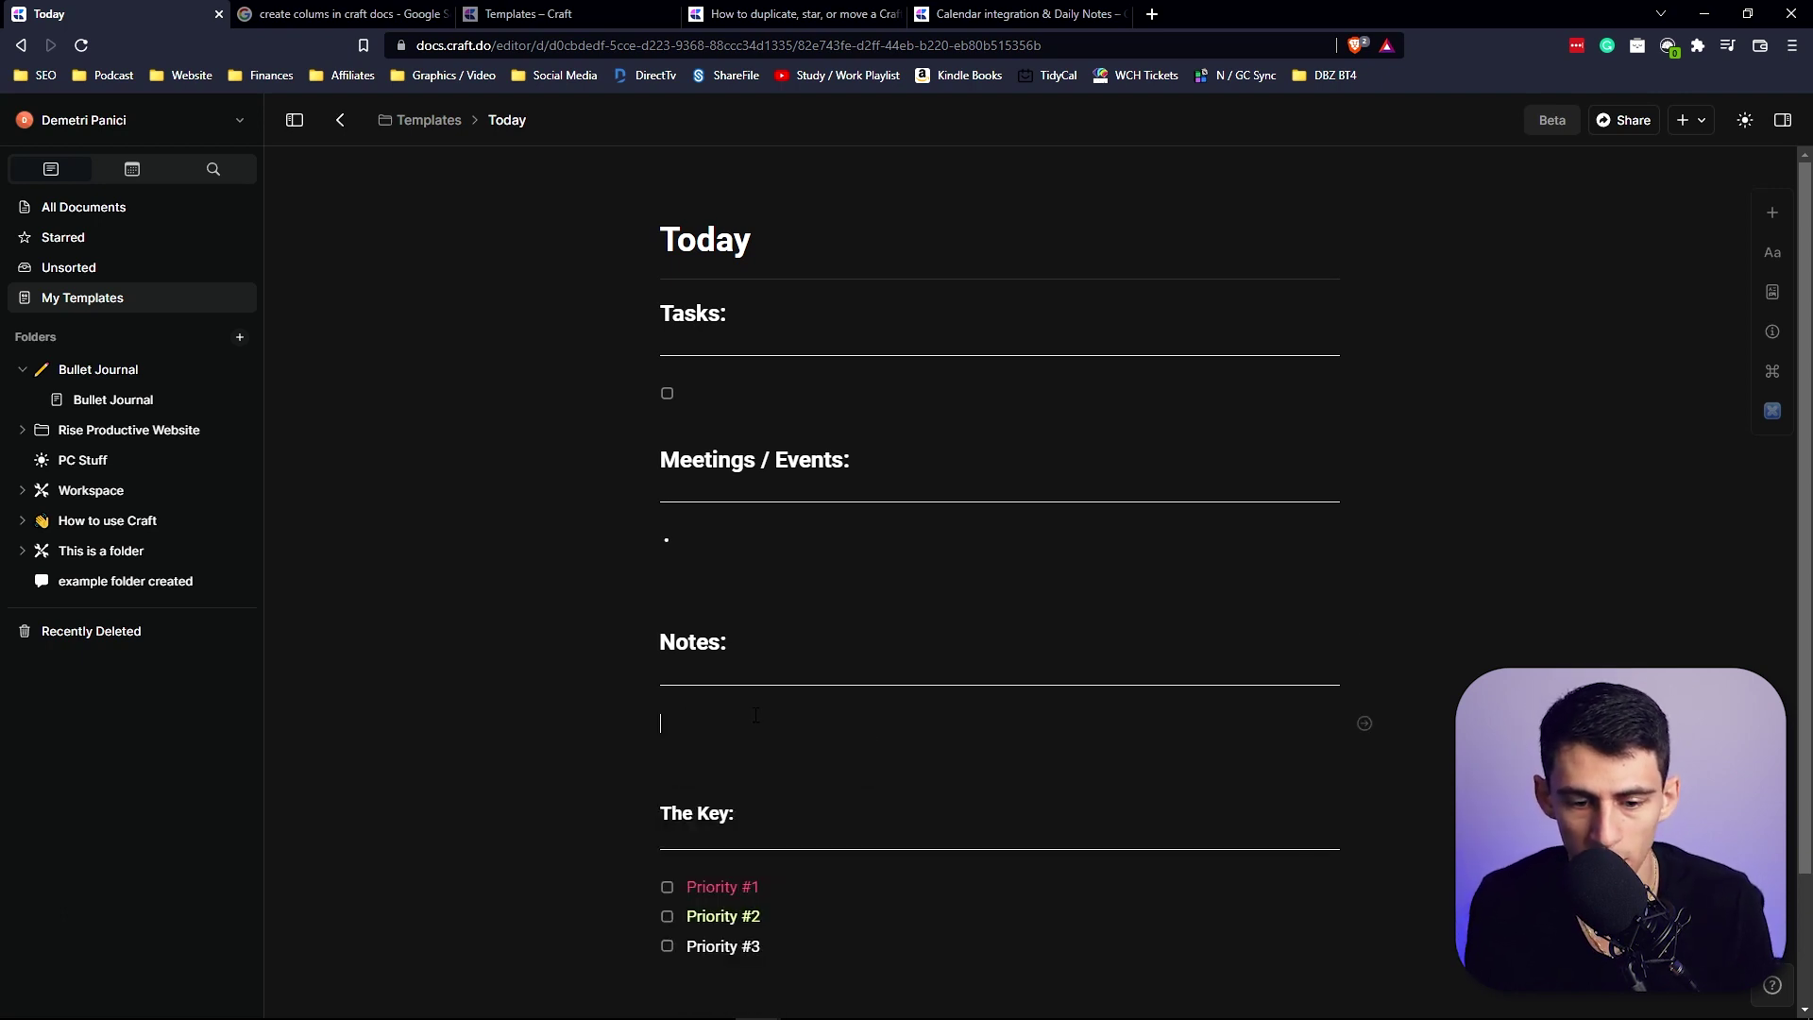
{"action": "left_click", "coordinate": [952, 754]}
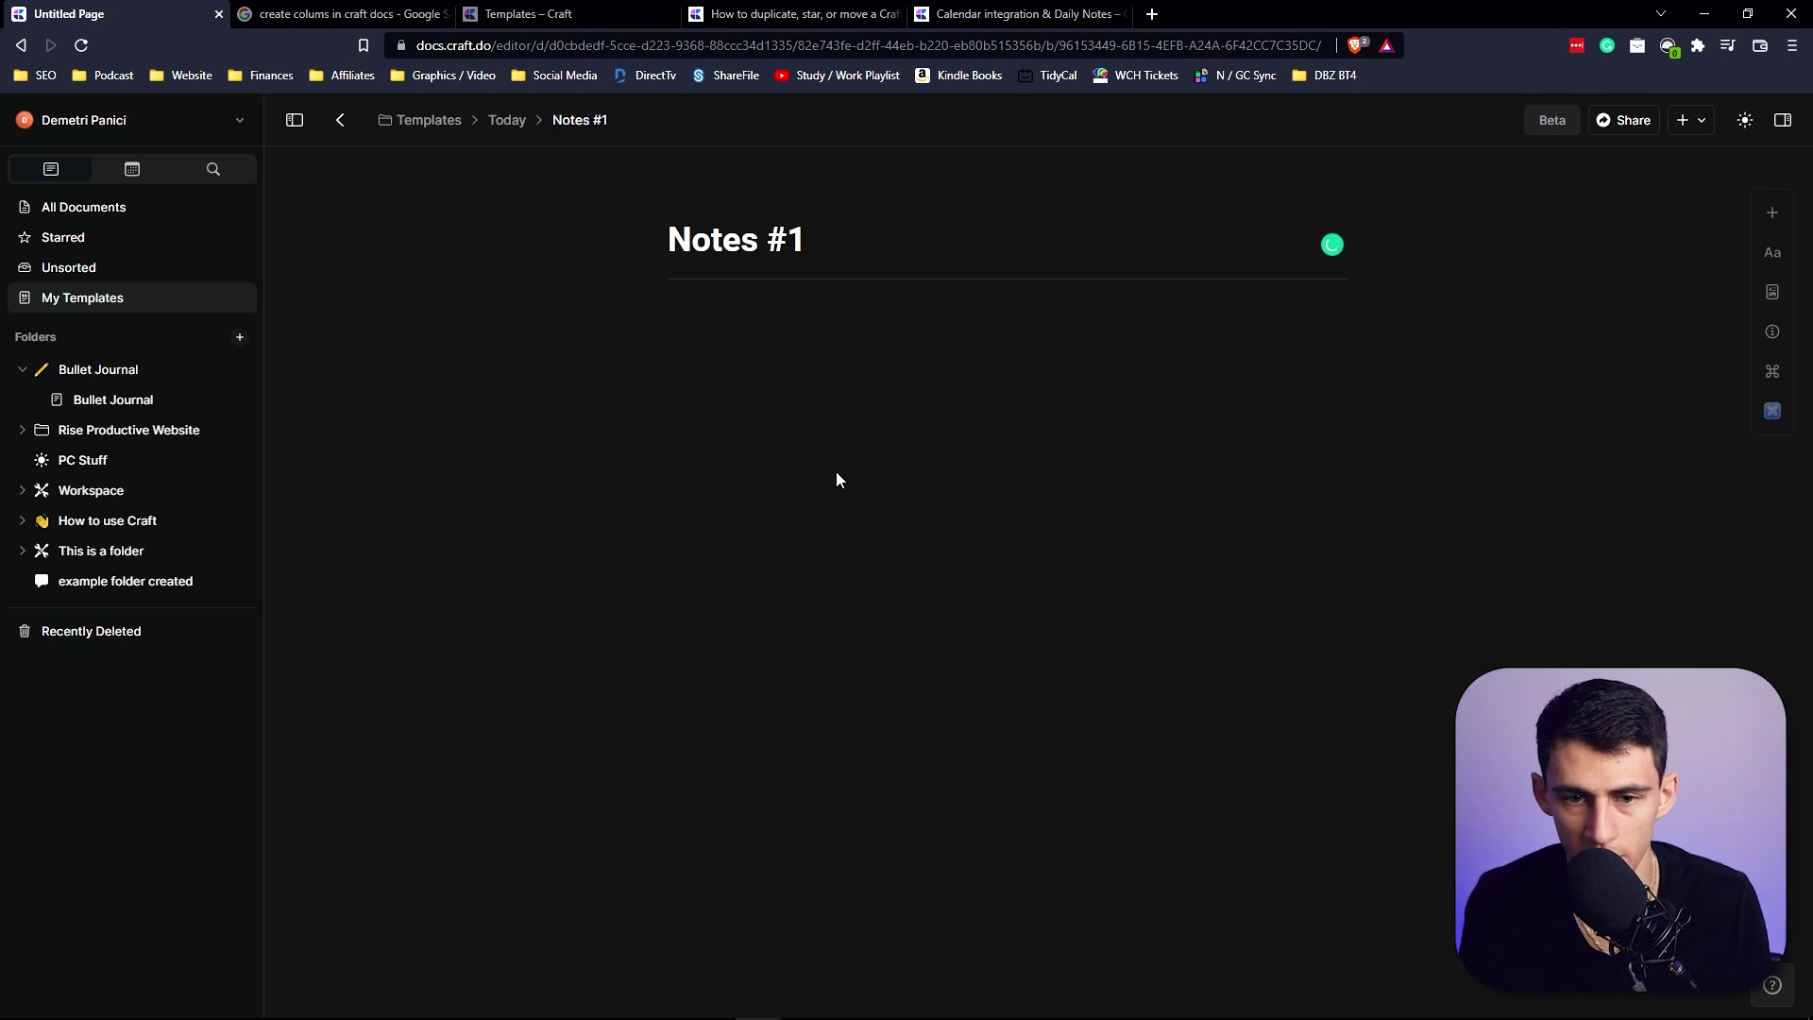
{"action": "key", "text": "alt+Left"}
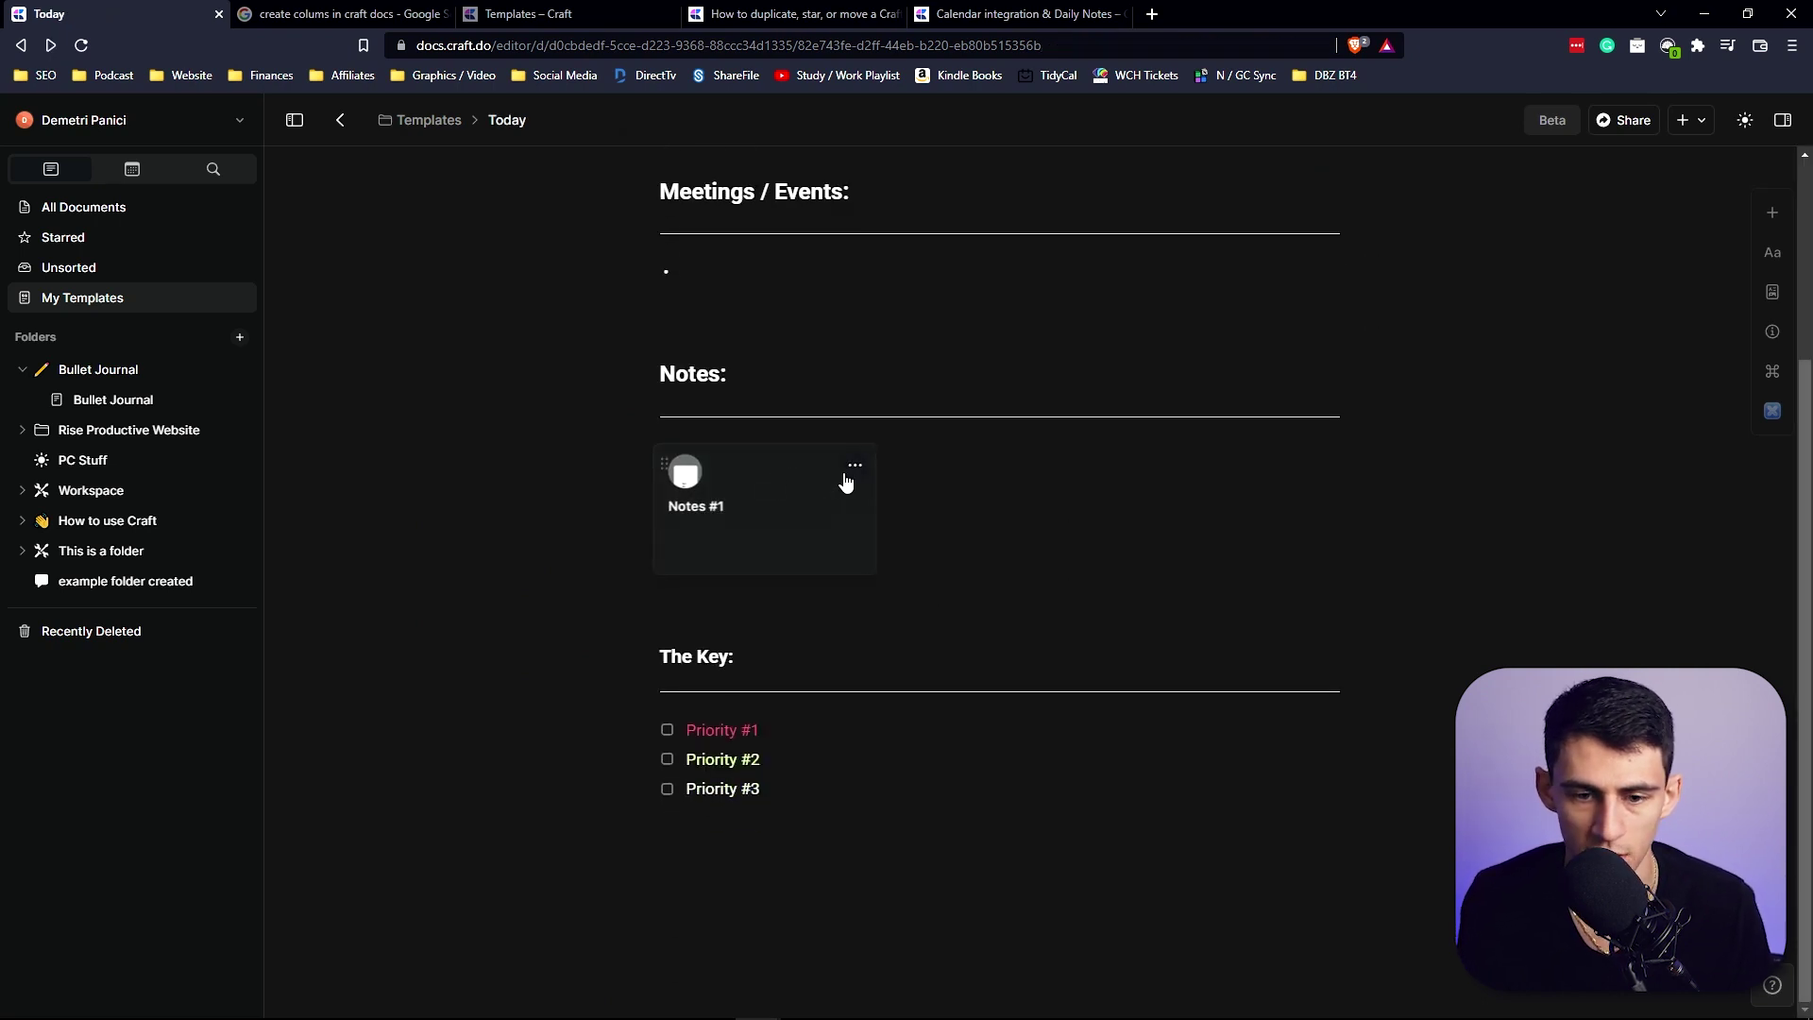
{"action": "scroll", "coordinate": [951, 562], "scroll_direction": "up", "scroll_amount": 2}
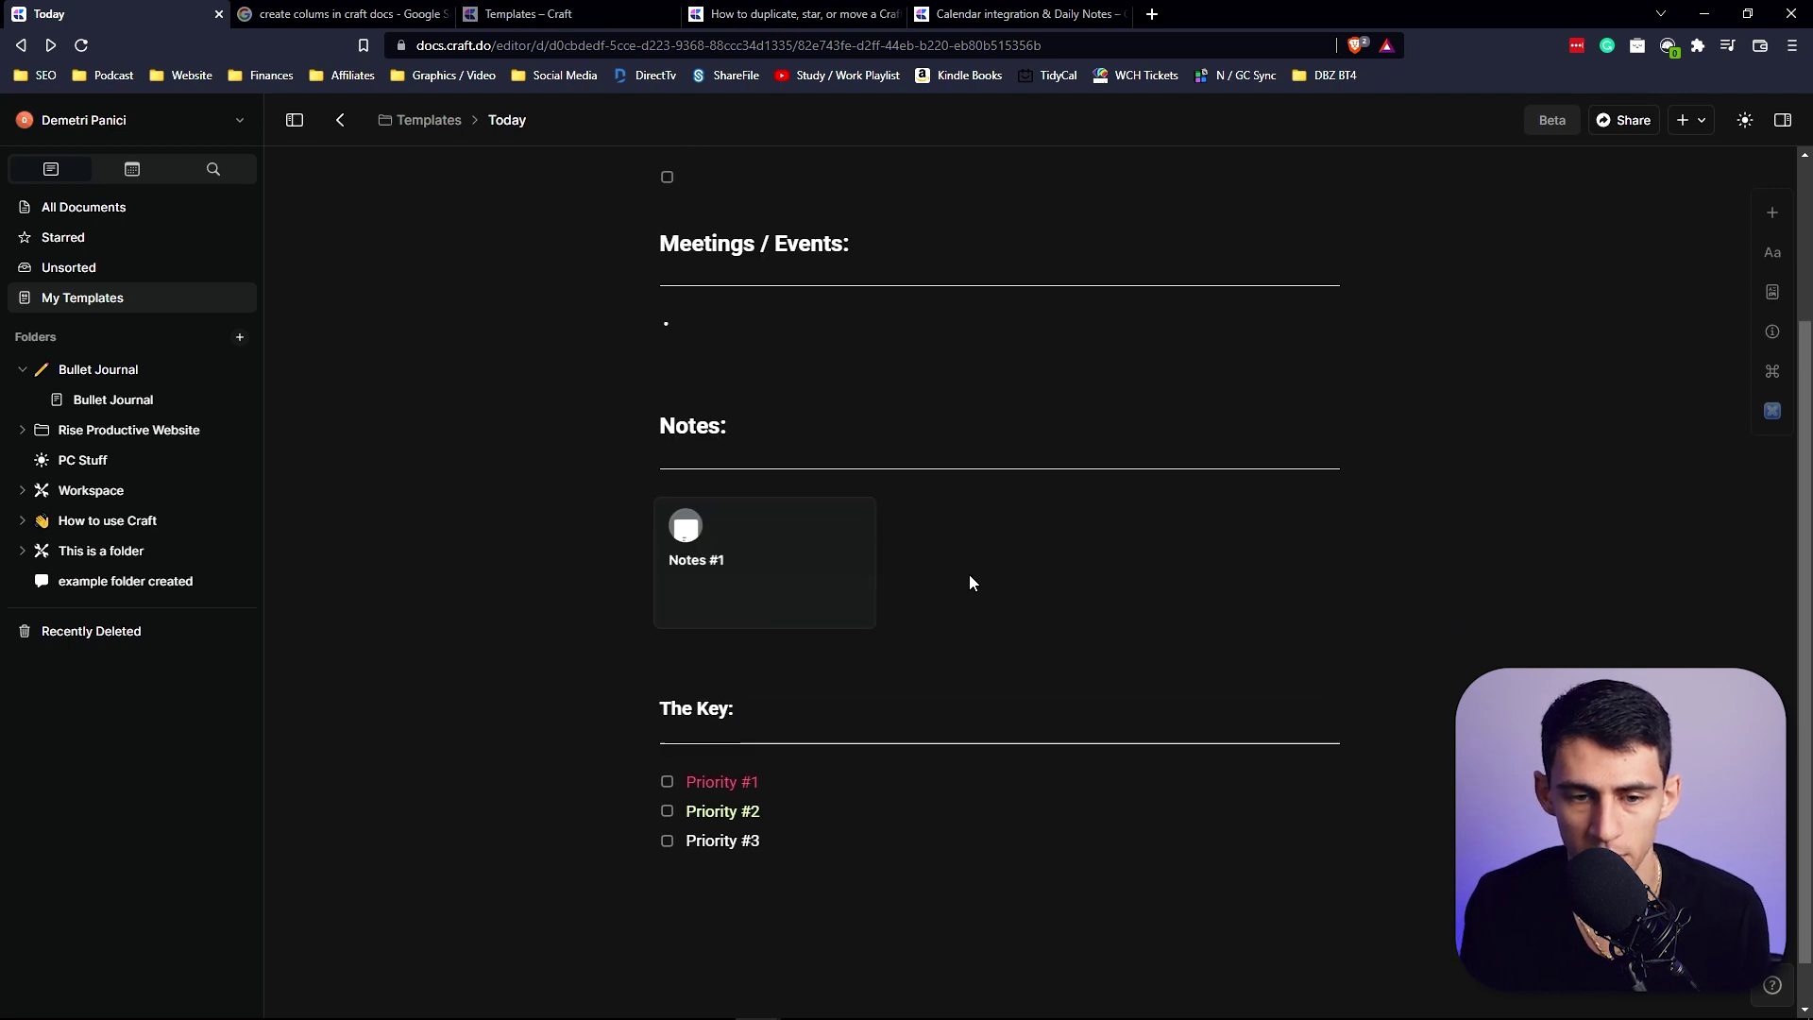
{"action": "scroll", "coordinate": [967, 580], "scroll_direction": "up", "scroll_amount": 3}
Open the Jun 17 daily note from the calendar and delete its old template content
{"action": "key", "text": "alt+Left"}
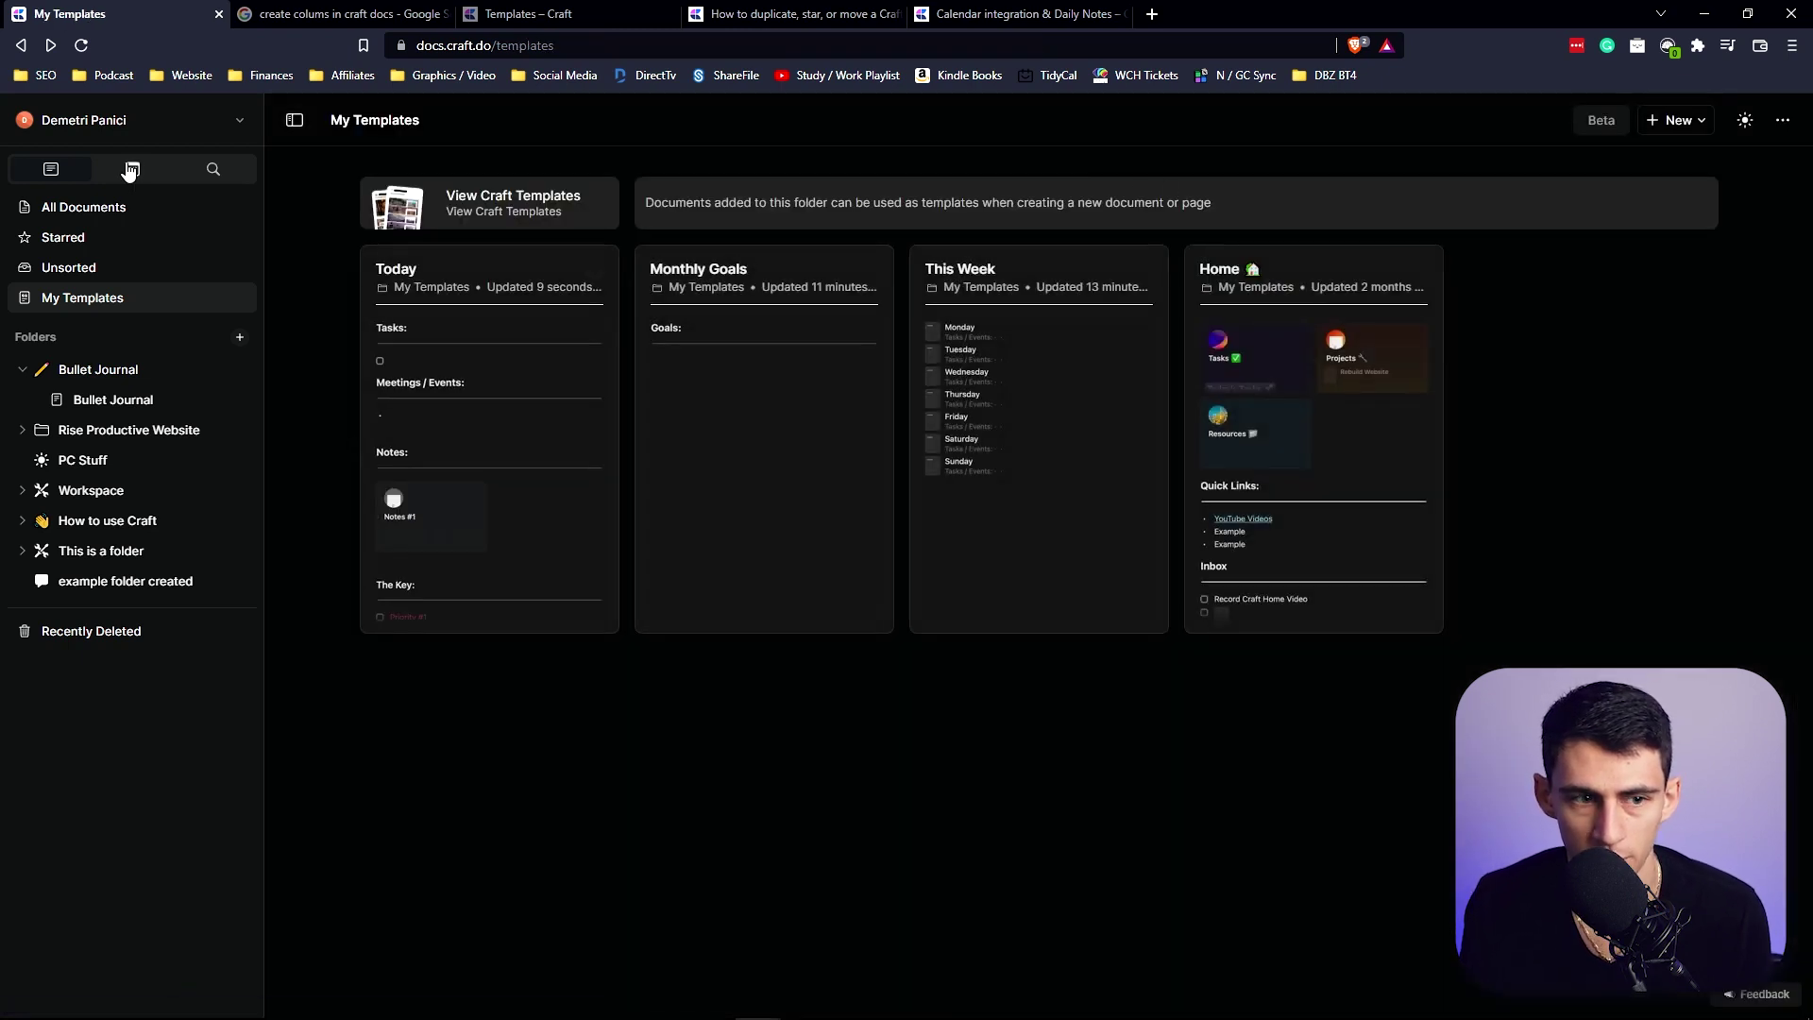
{"action": "left_click", "coordinate": [132, 169]}
{"action": "left_click", "coordinate": [118, 457]}
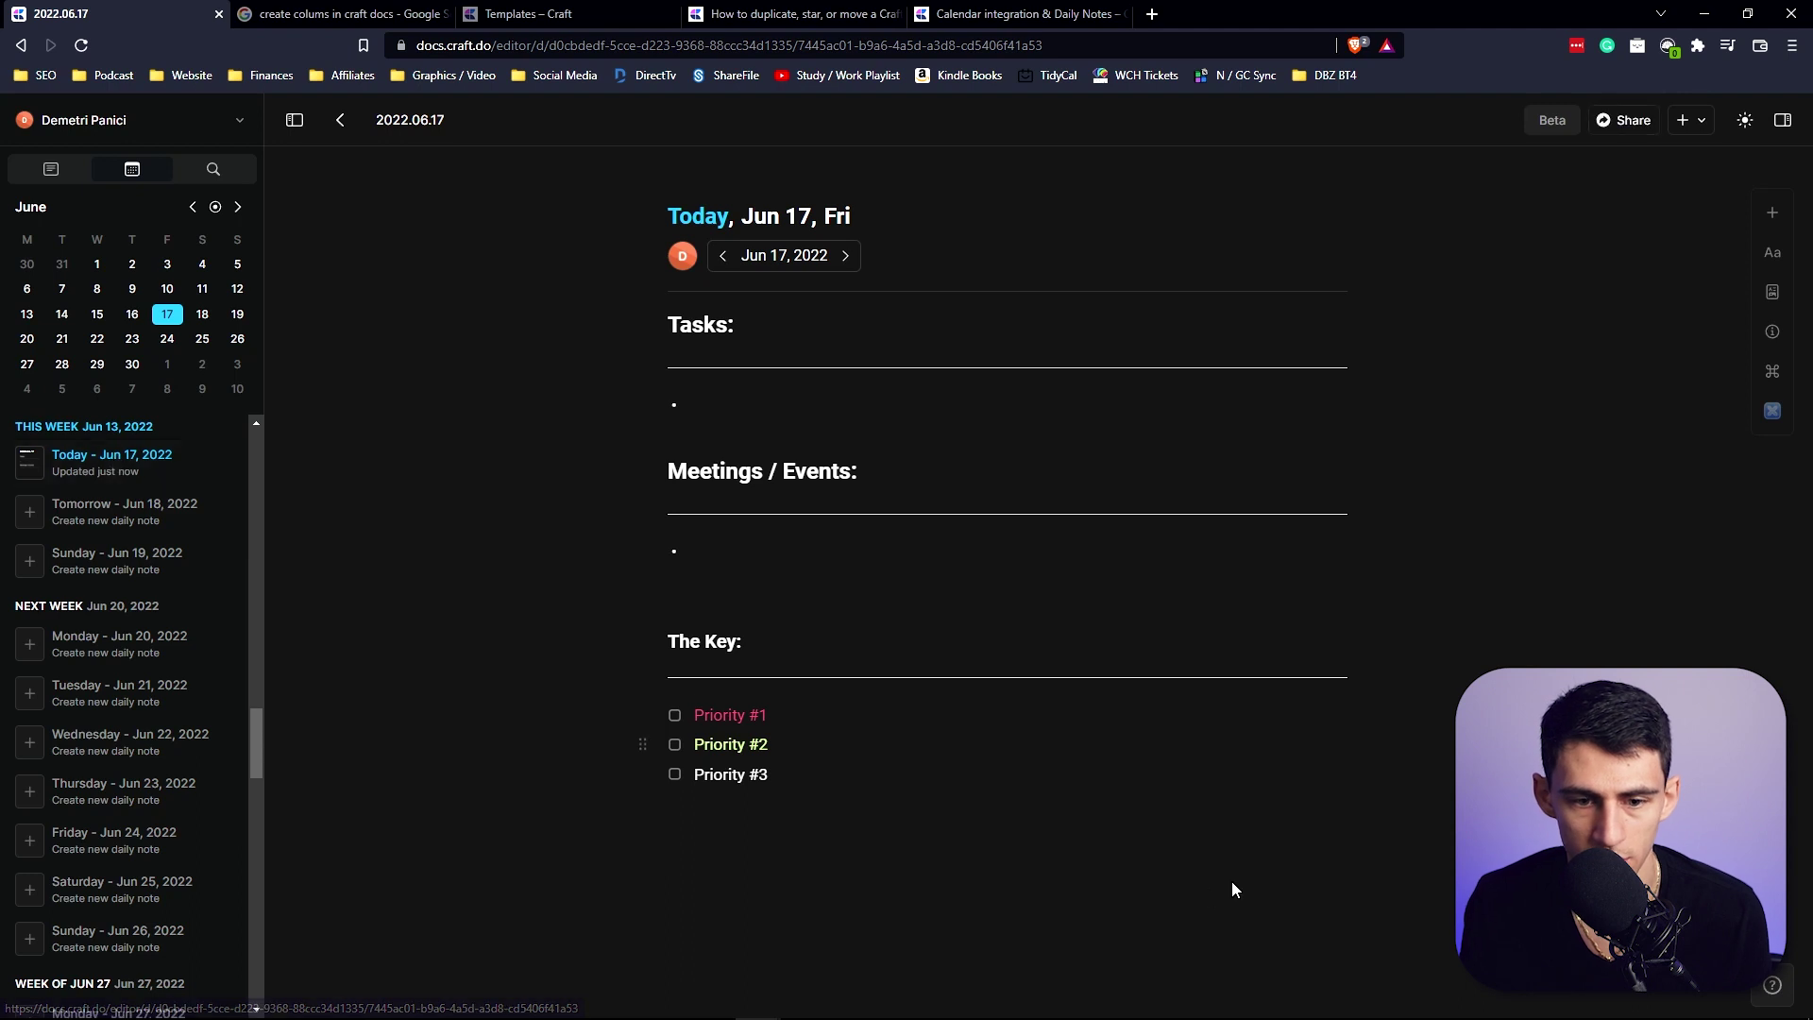
{"action": "left_click_drag", "start_coordinate": [1247, 879], "coordinate": [713, 349]}
{"action": "key", "text": "BackSpace"}
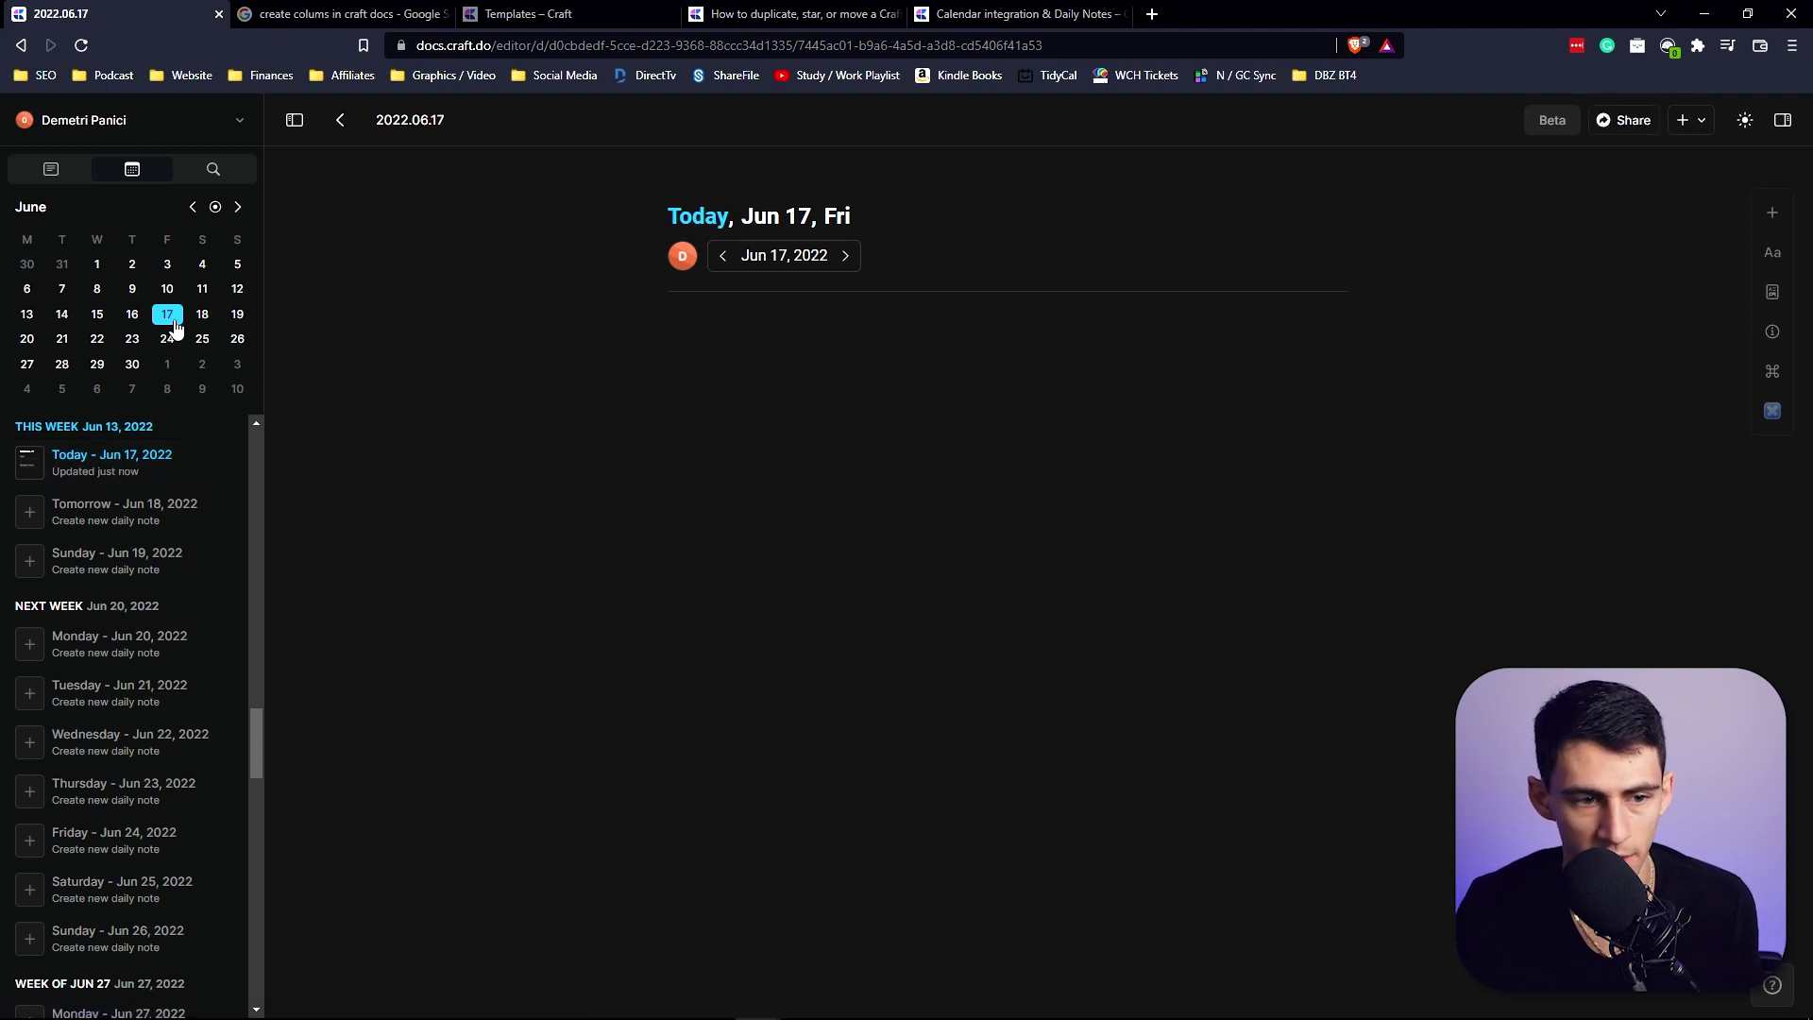
Insert the revised Today template into Jun 17 and Jun 18, then open Jun 16
{"action": "left_click", "coordinate": [135, 313]}
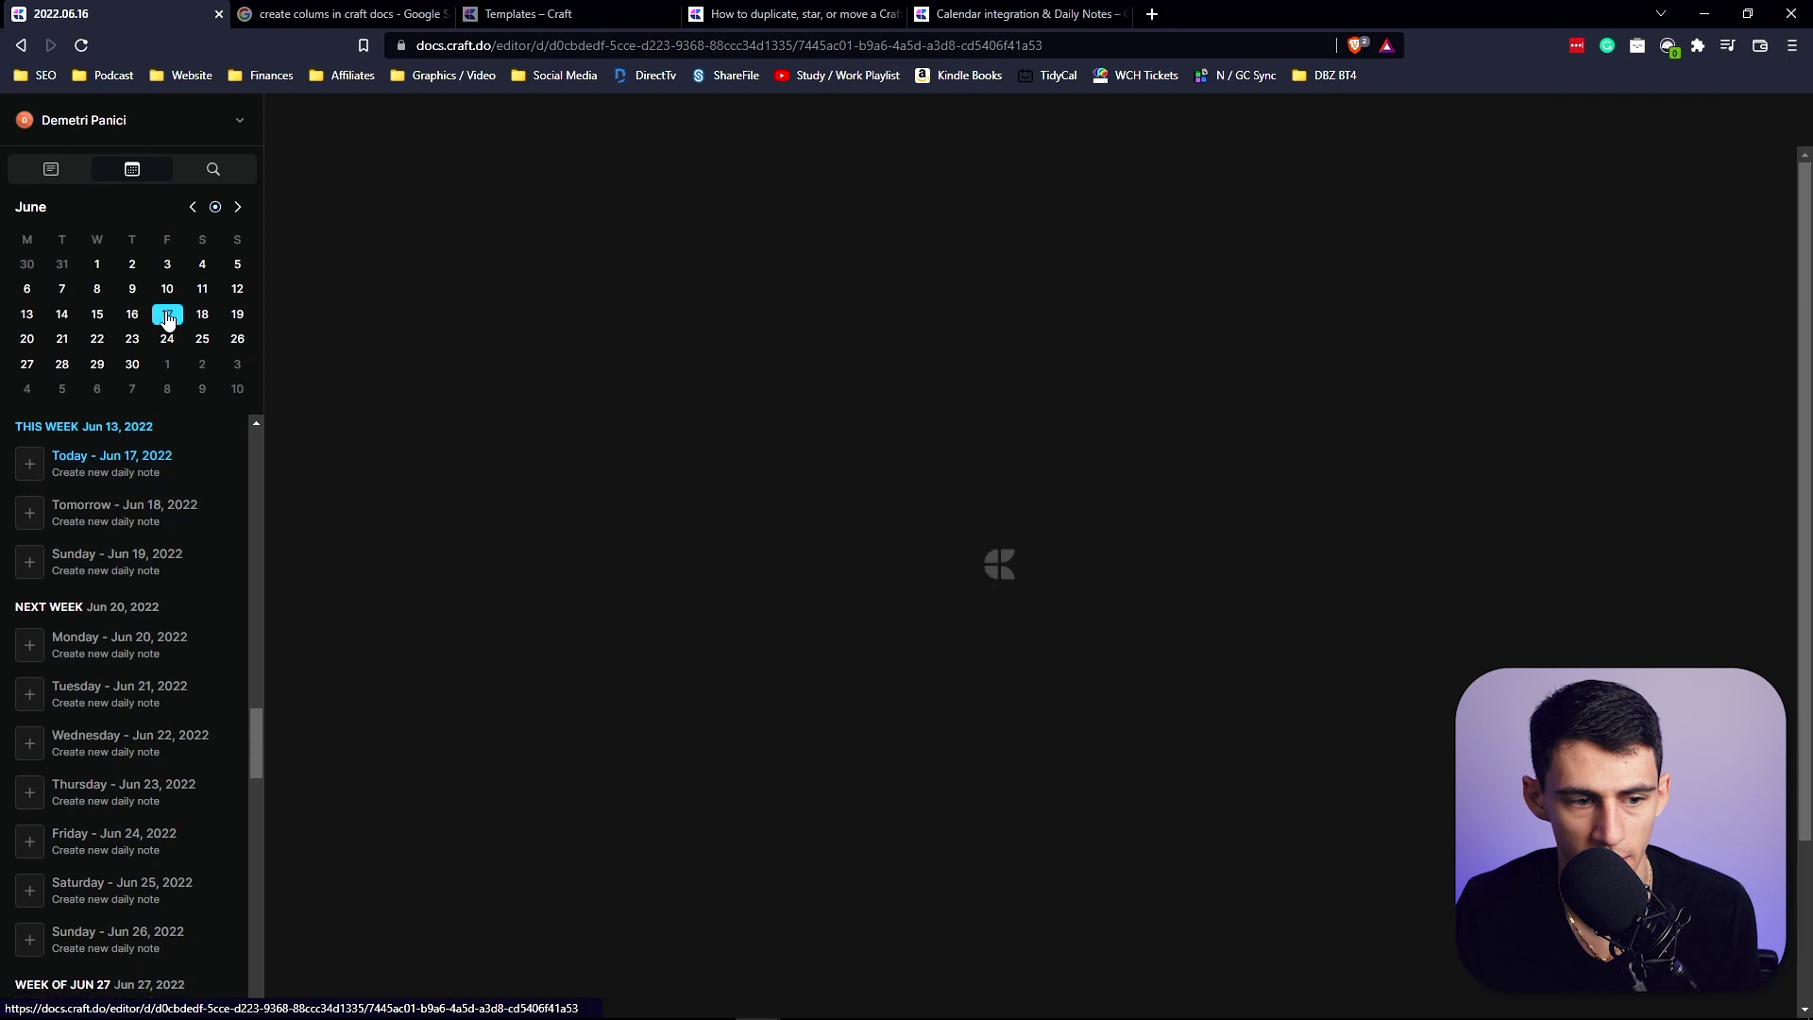
{"action": "type", "text": "/"}
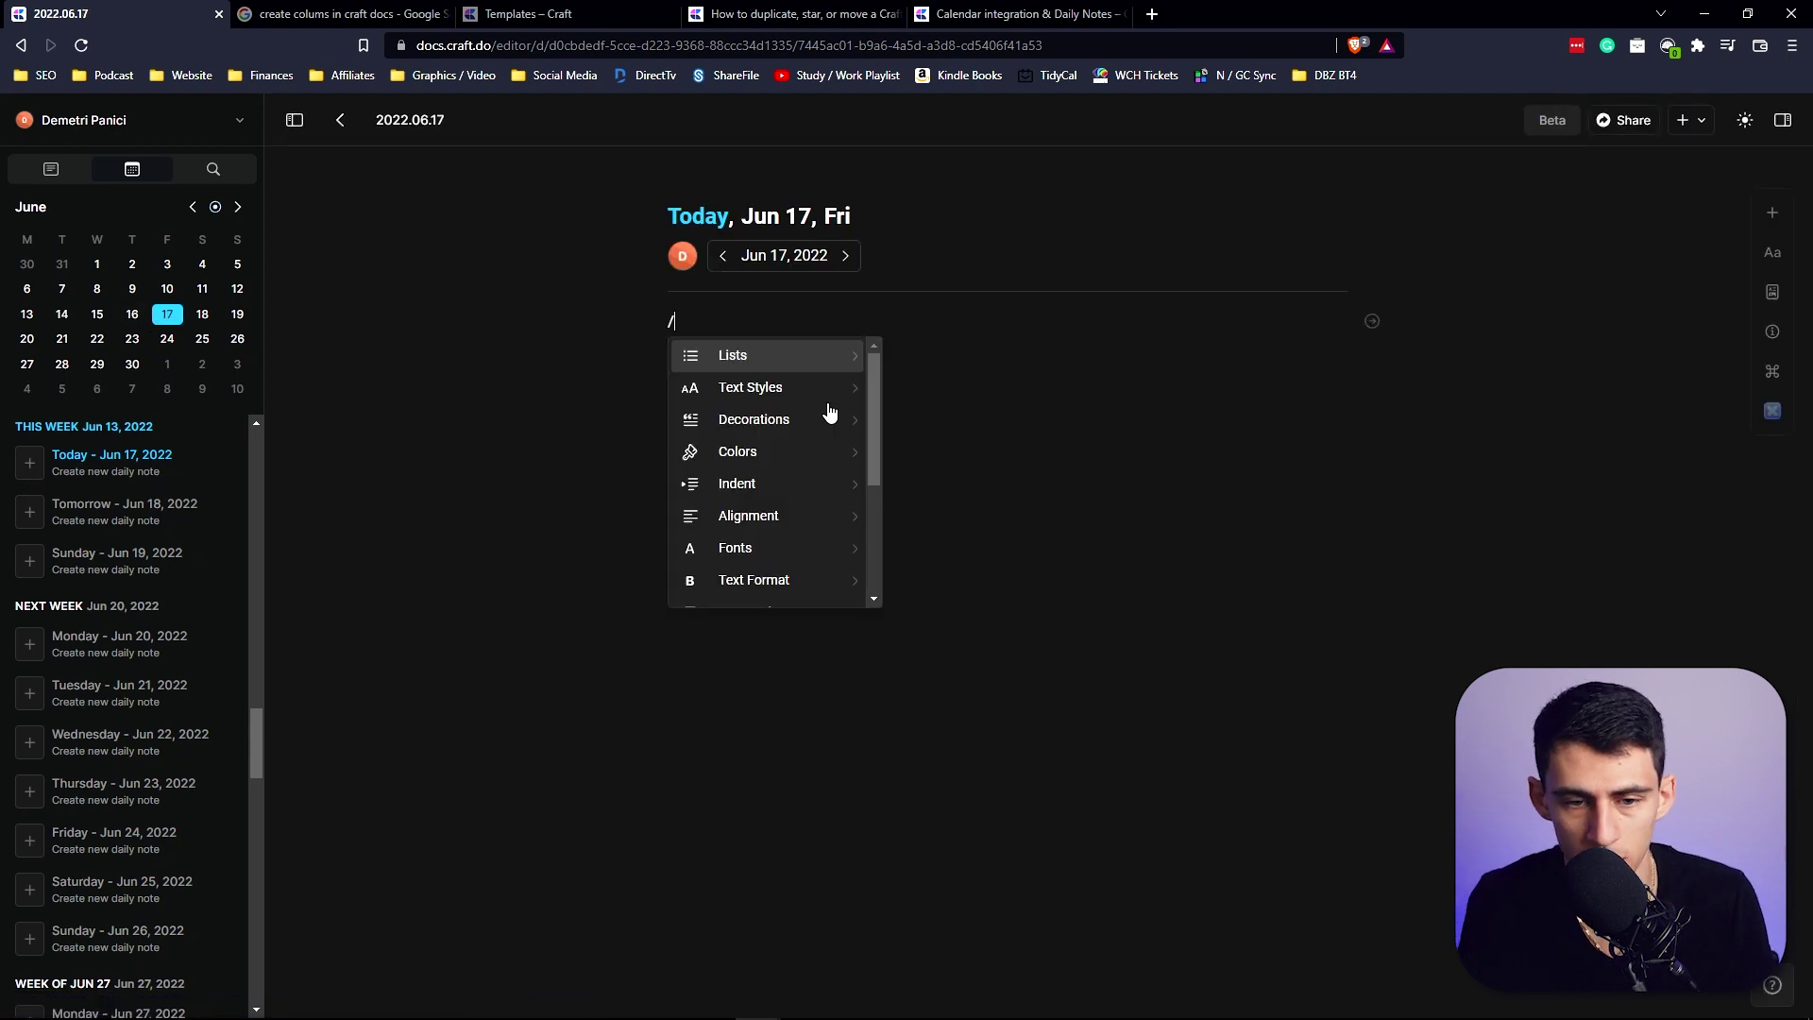
{"action": "key", "text": "BackSpace"}
{"action": "type", "text": "/templ"}
{"action": "key", "text": "Return"}
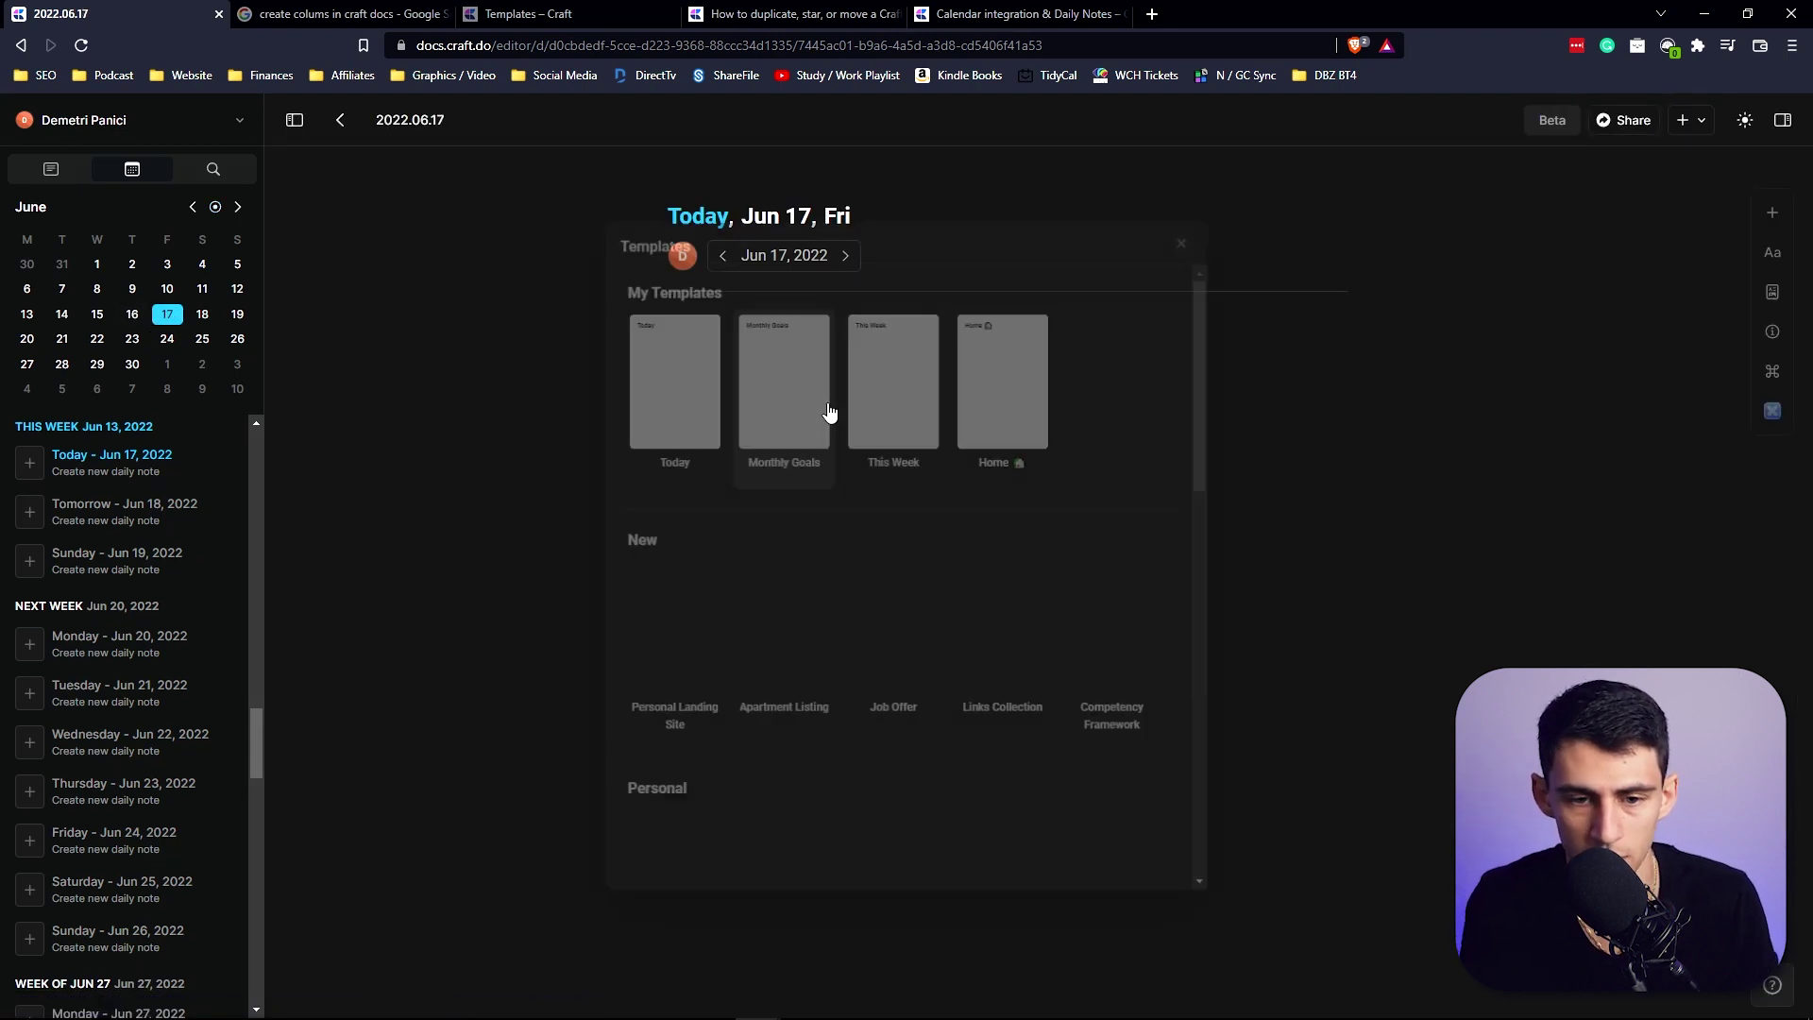
{"action": "left_click", "coordinate": [822, 406]}
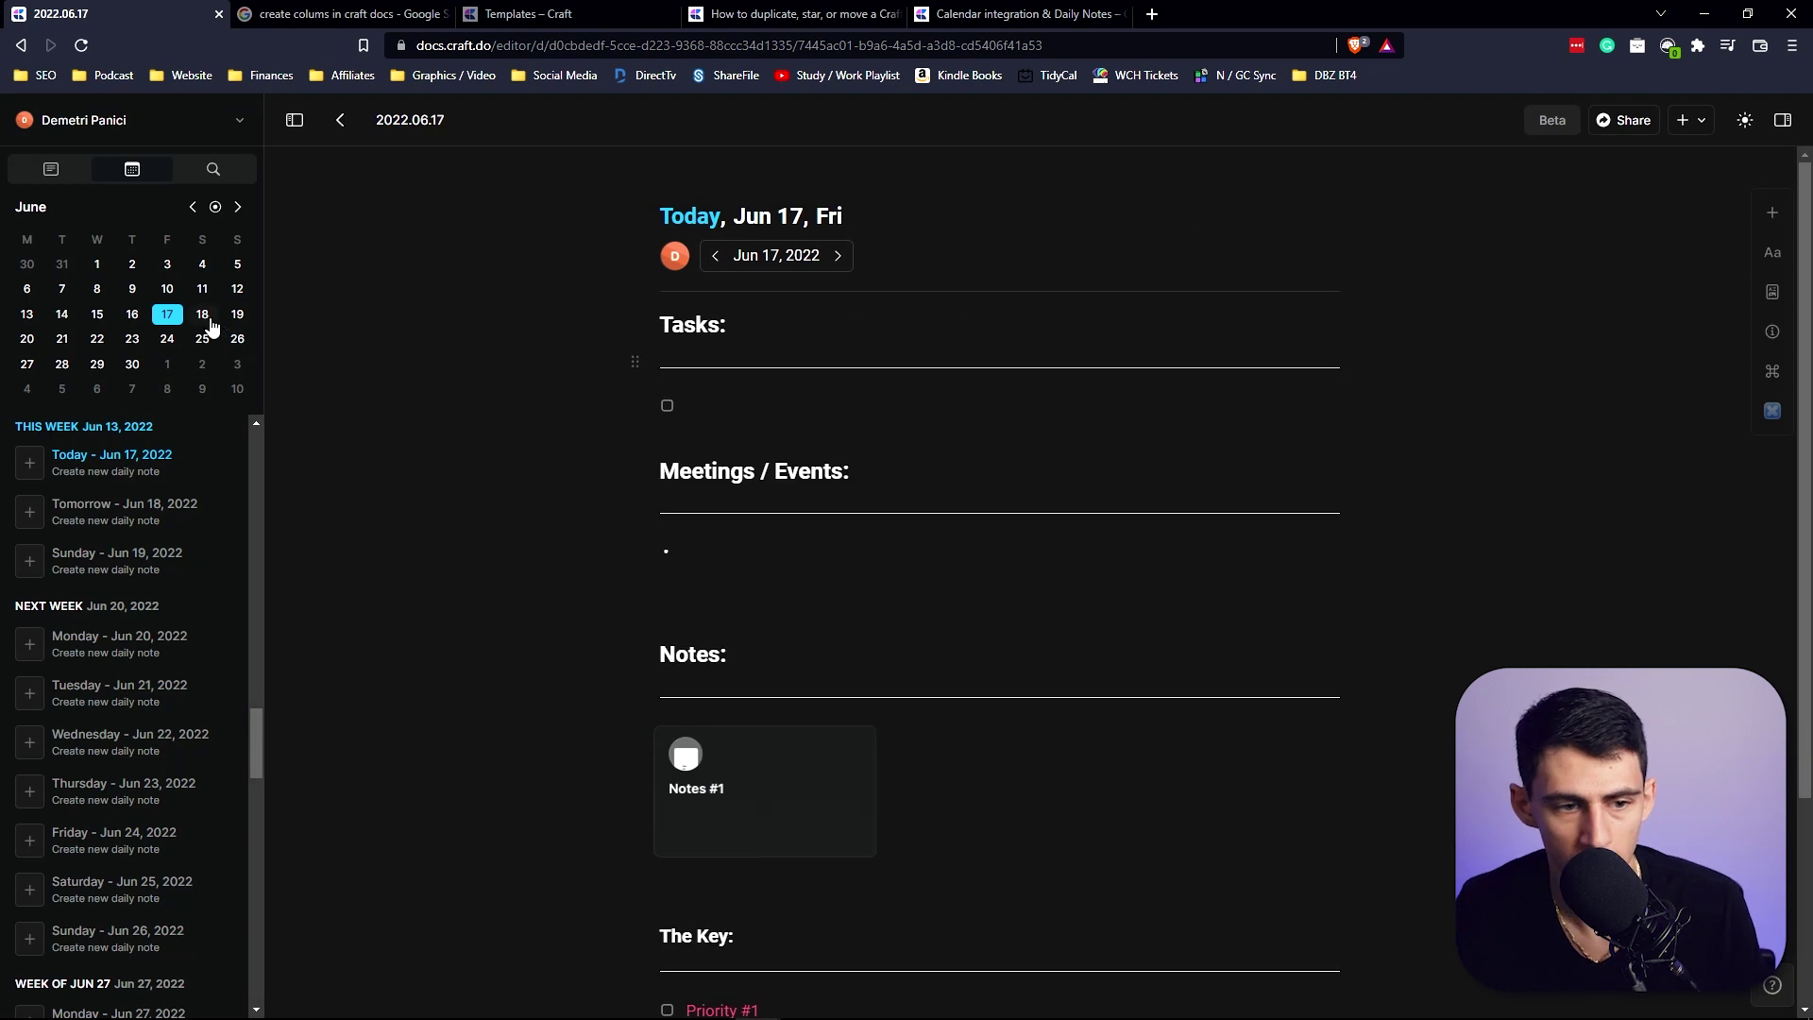
{"action": "left_click", "coordinate": [202, 313]}
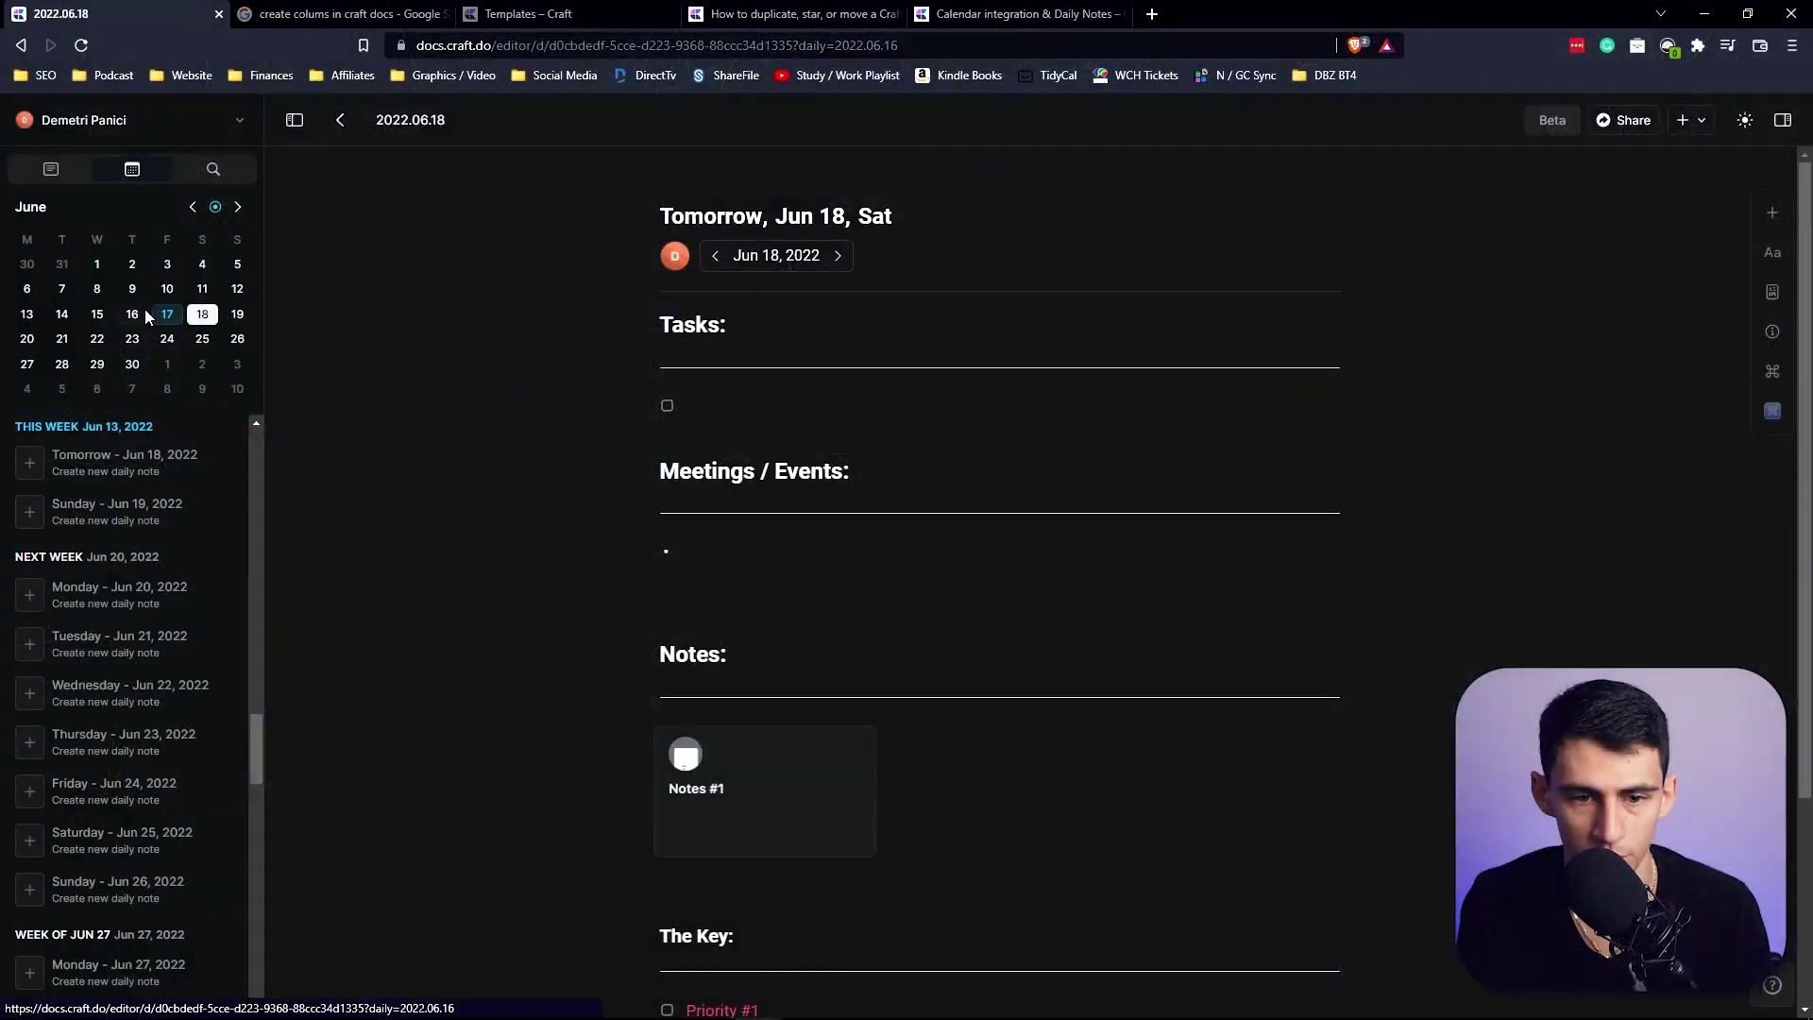
{"action": "left_click", "coordinate": [143, 314]}
{"action": "type", "text": "/"}
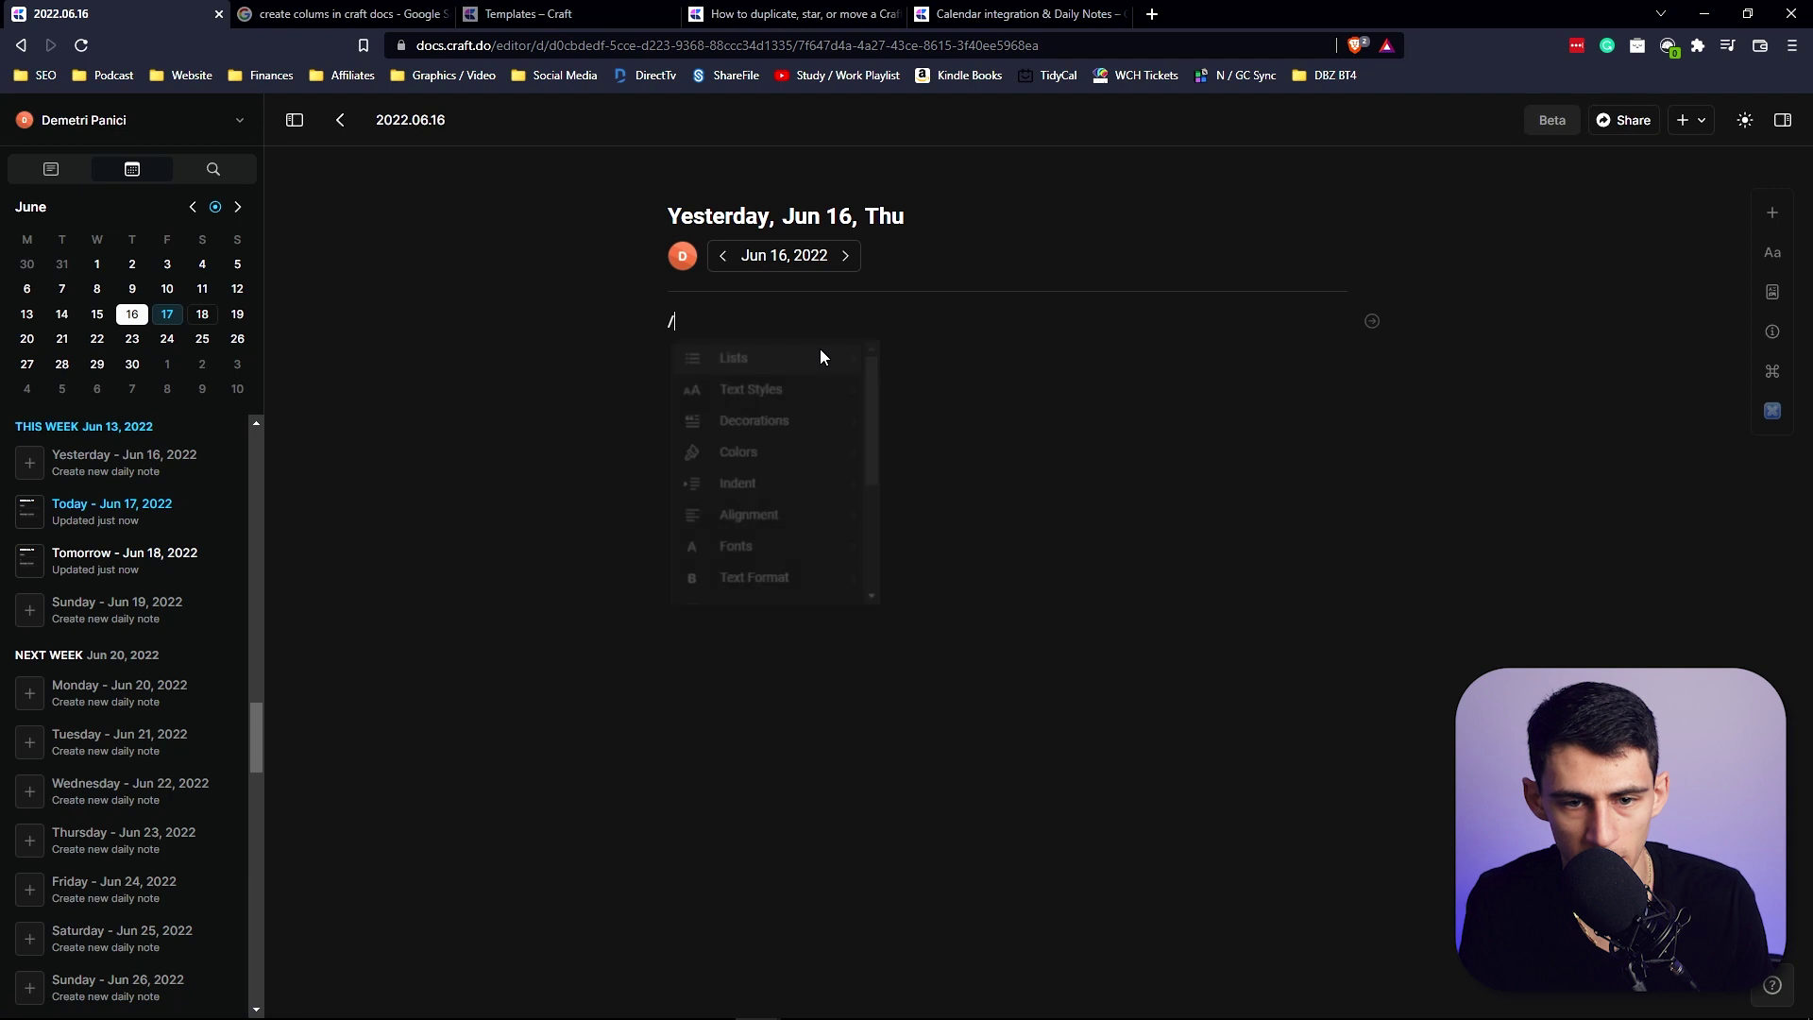
{"action": "type", "text": "te"}
Insert the Today template into Jun 16 and copy its blocks
{"action": "key", "text": "Return"}
{"action": "left_click", "coordinate": [709, 420]}
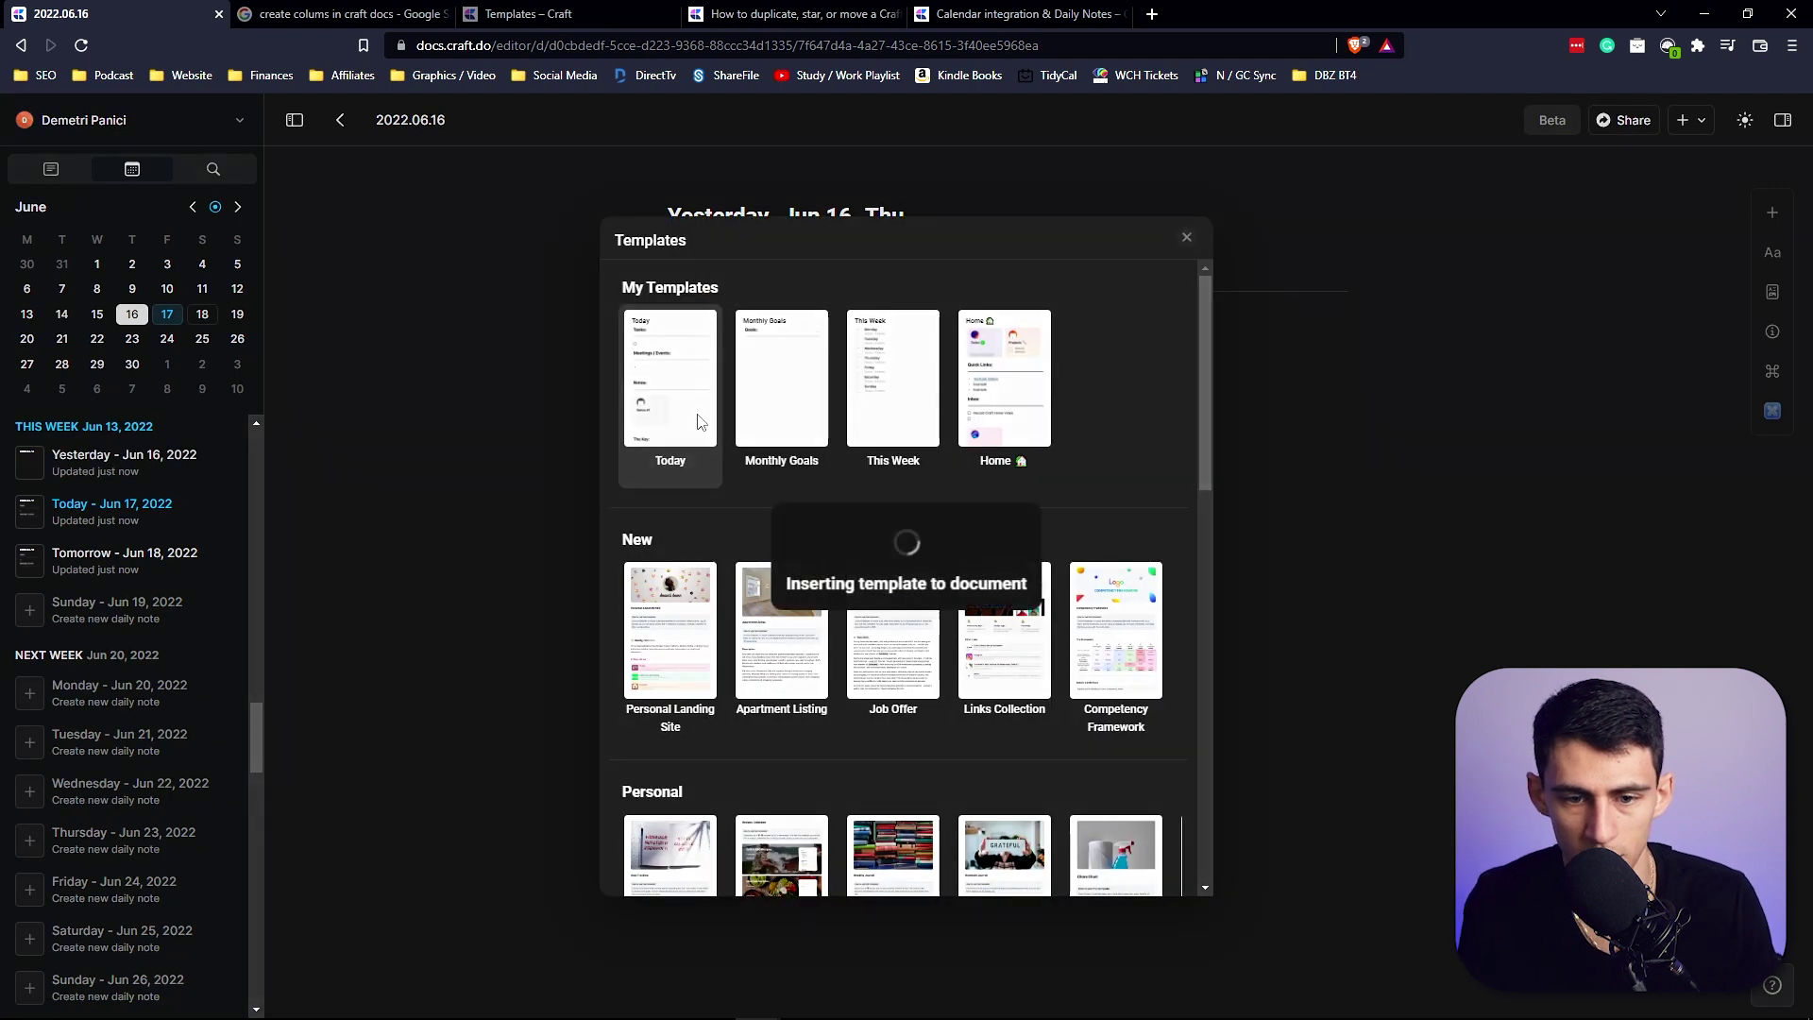
{"action": "left_click_drag", "start_coordinate": [1410, 319], "coordinate": [680, 650]}
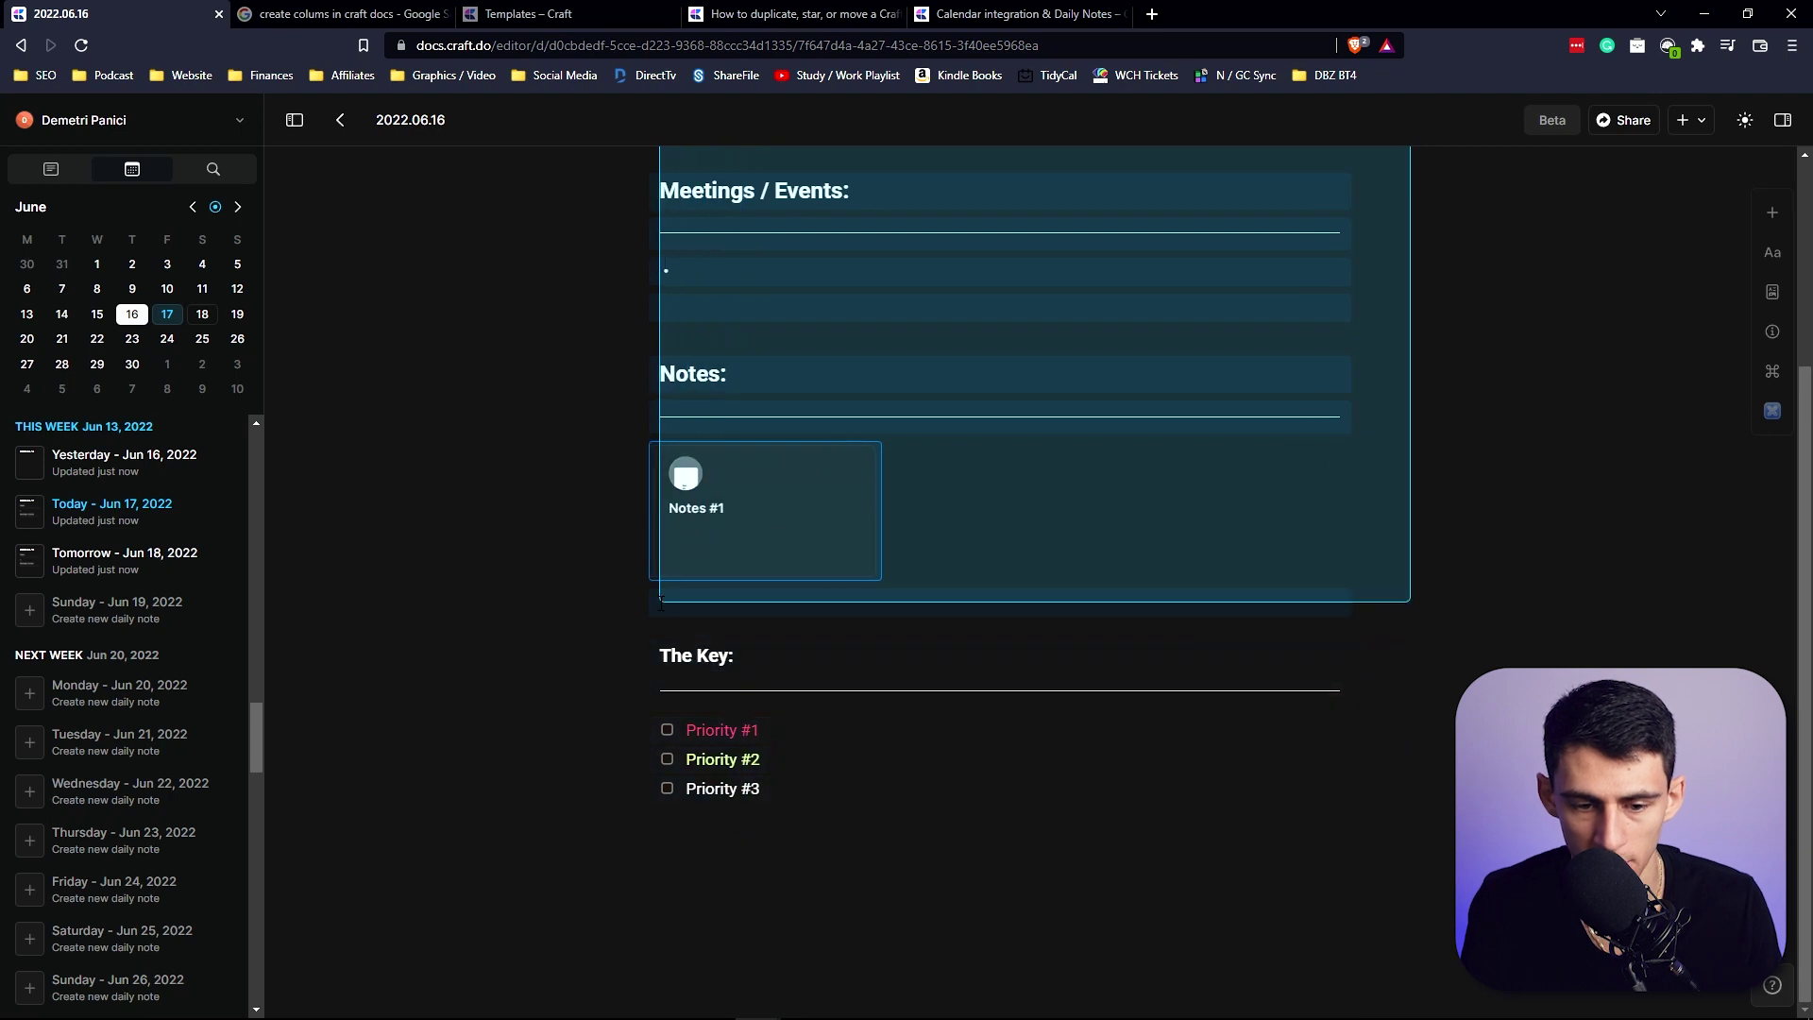
{"action": "left_click_drag", "start_coordinate": [680, 649], "coordinate": [660, 584]}
{"action": "key", "text": "ctrl+c"}
Paste the template blocks into the Jun 15, 14, 19 and 13 daily notes
{"action": "left_click", "coordinate": [88, 318]}
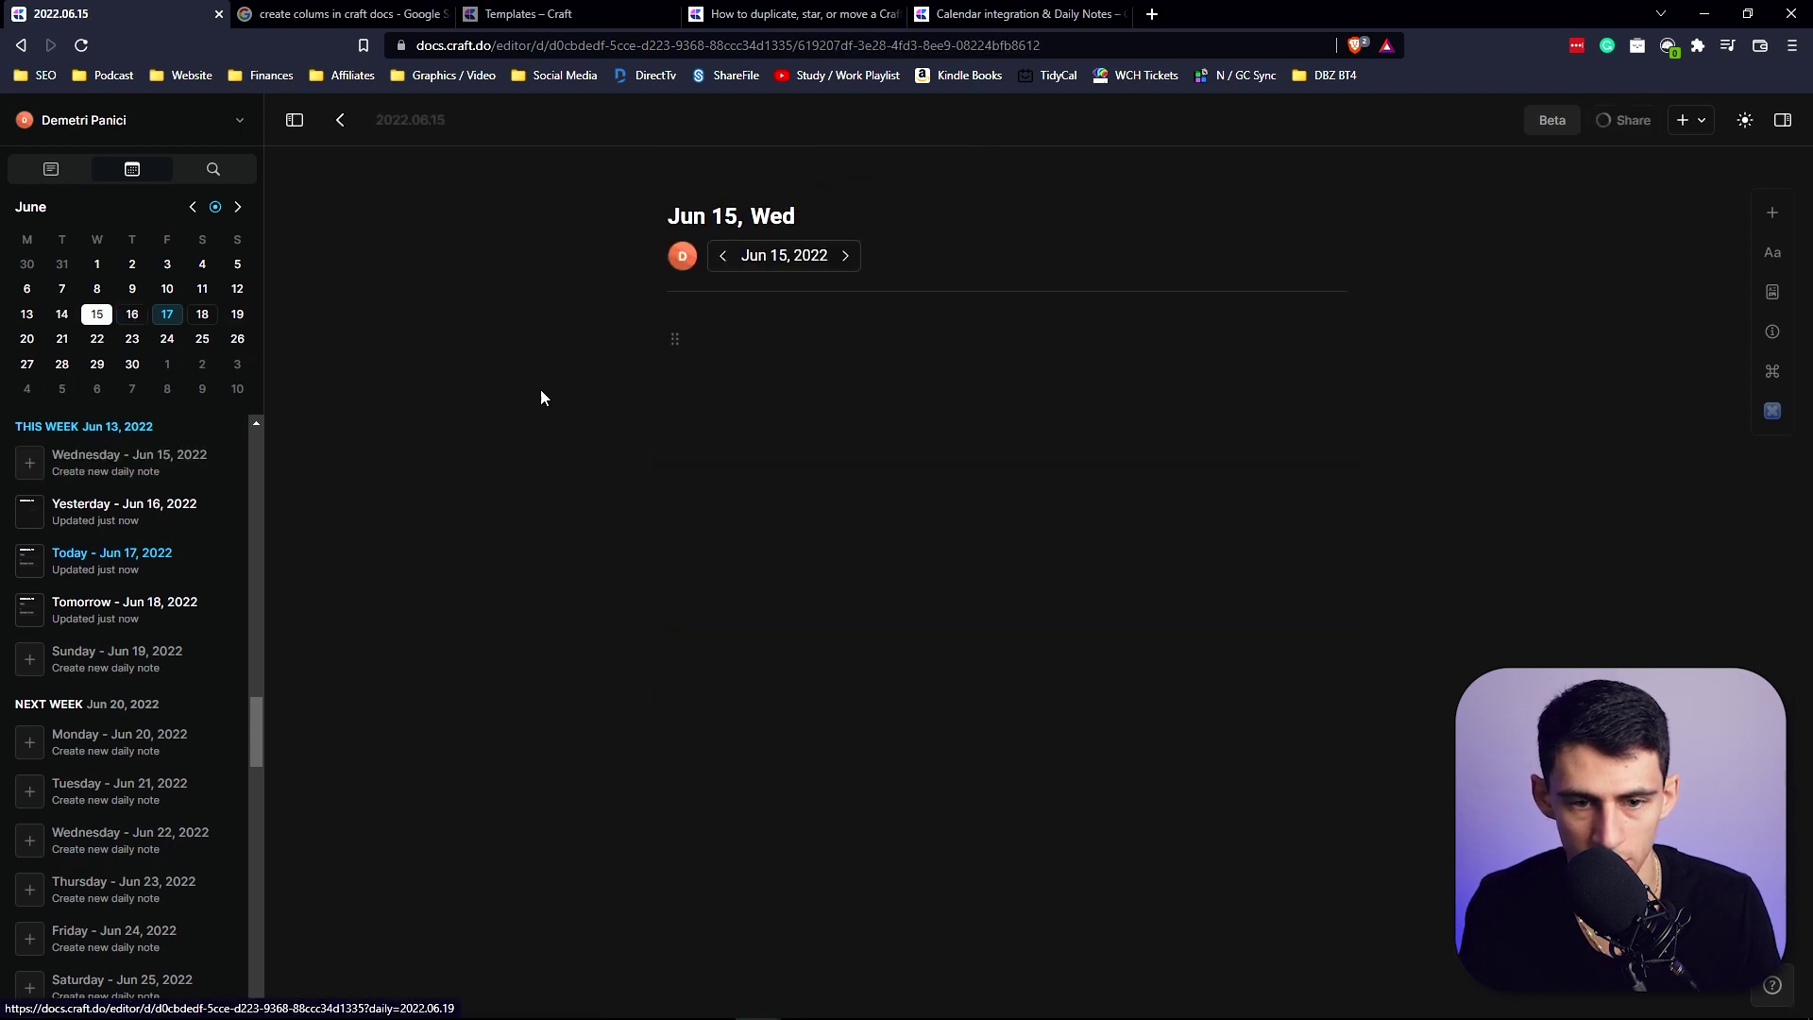
{"action": "key", "text": "ctrl+v"}
{"action": "left_click", "coordinate": [714, 255]}
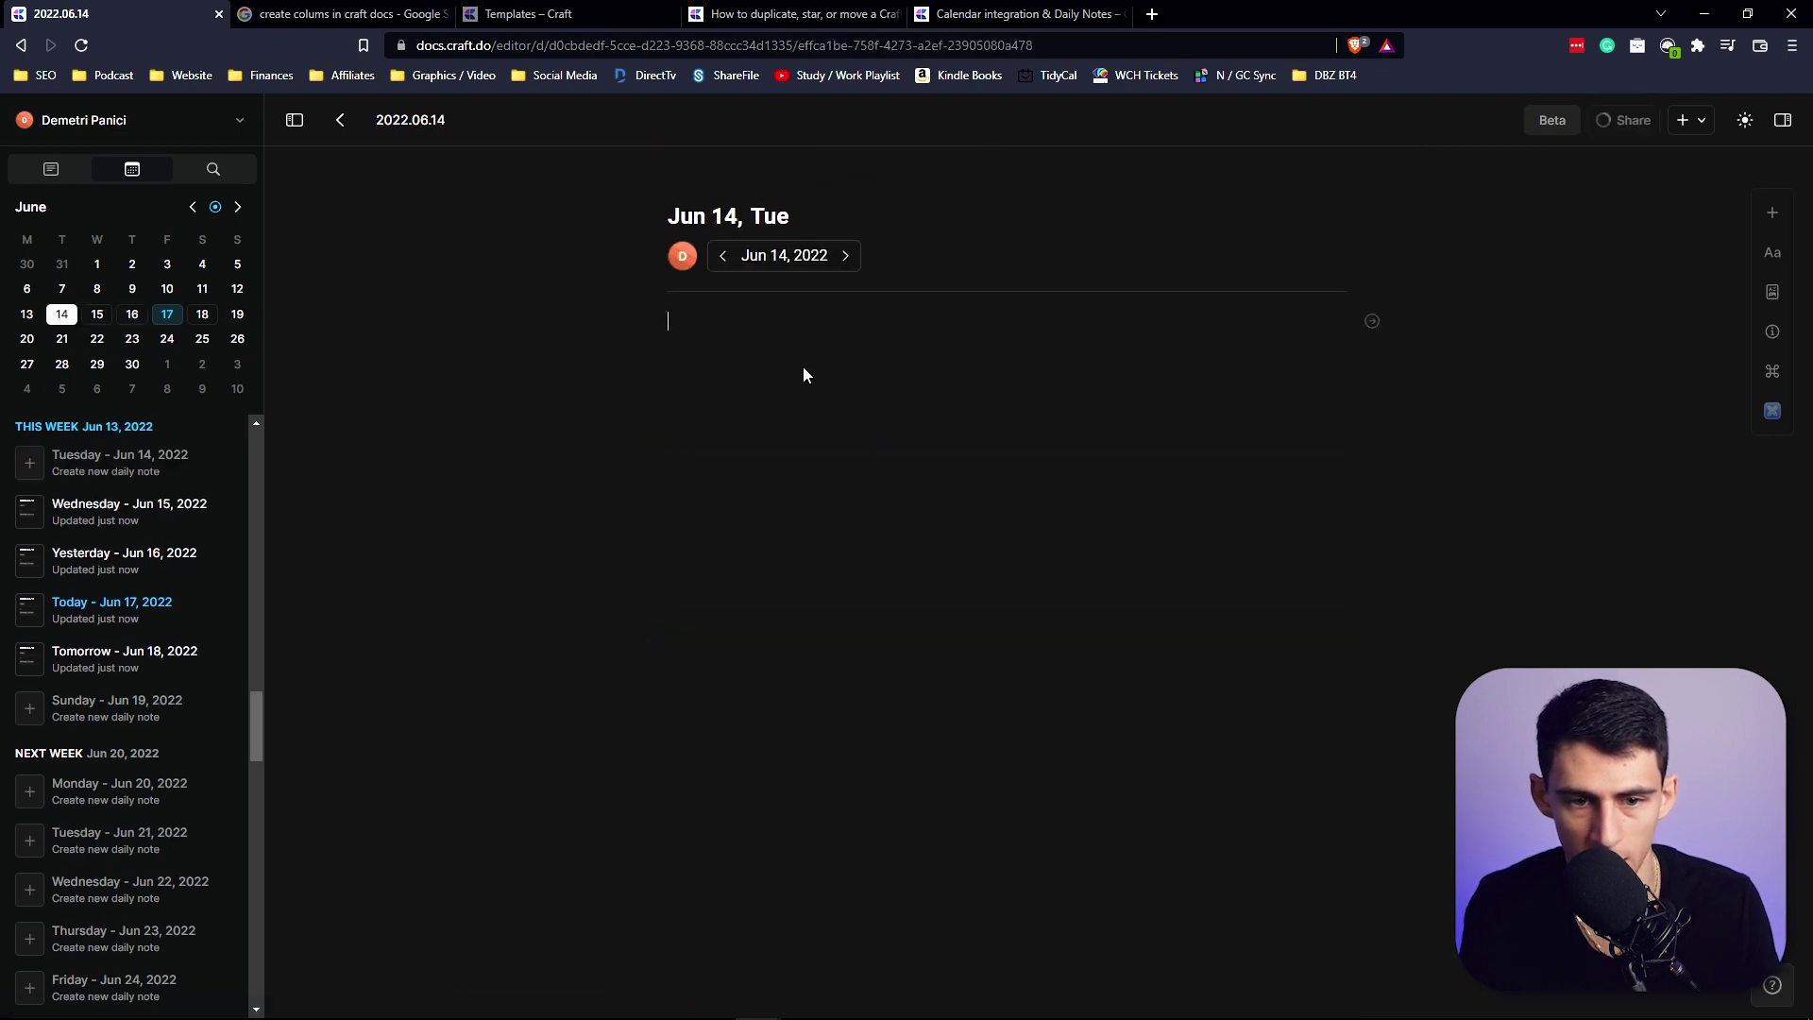
{"action": "key", "text": "ctrl+v"}
{"action": "left_click", "coordinate": [238, 316]}
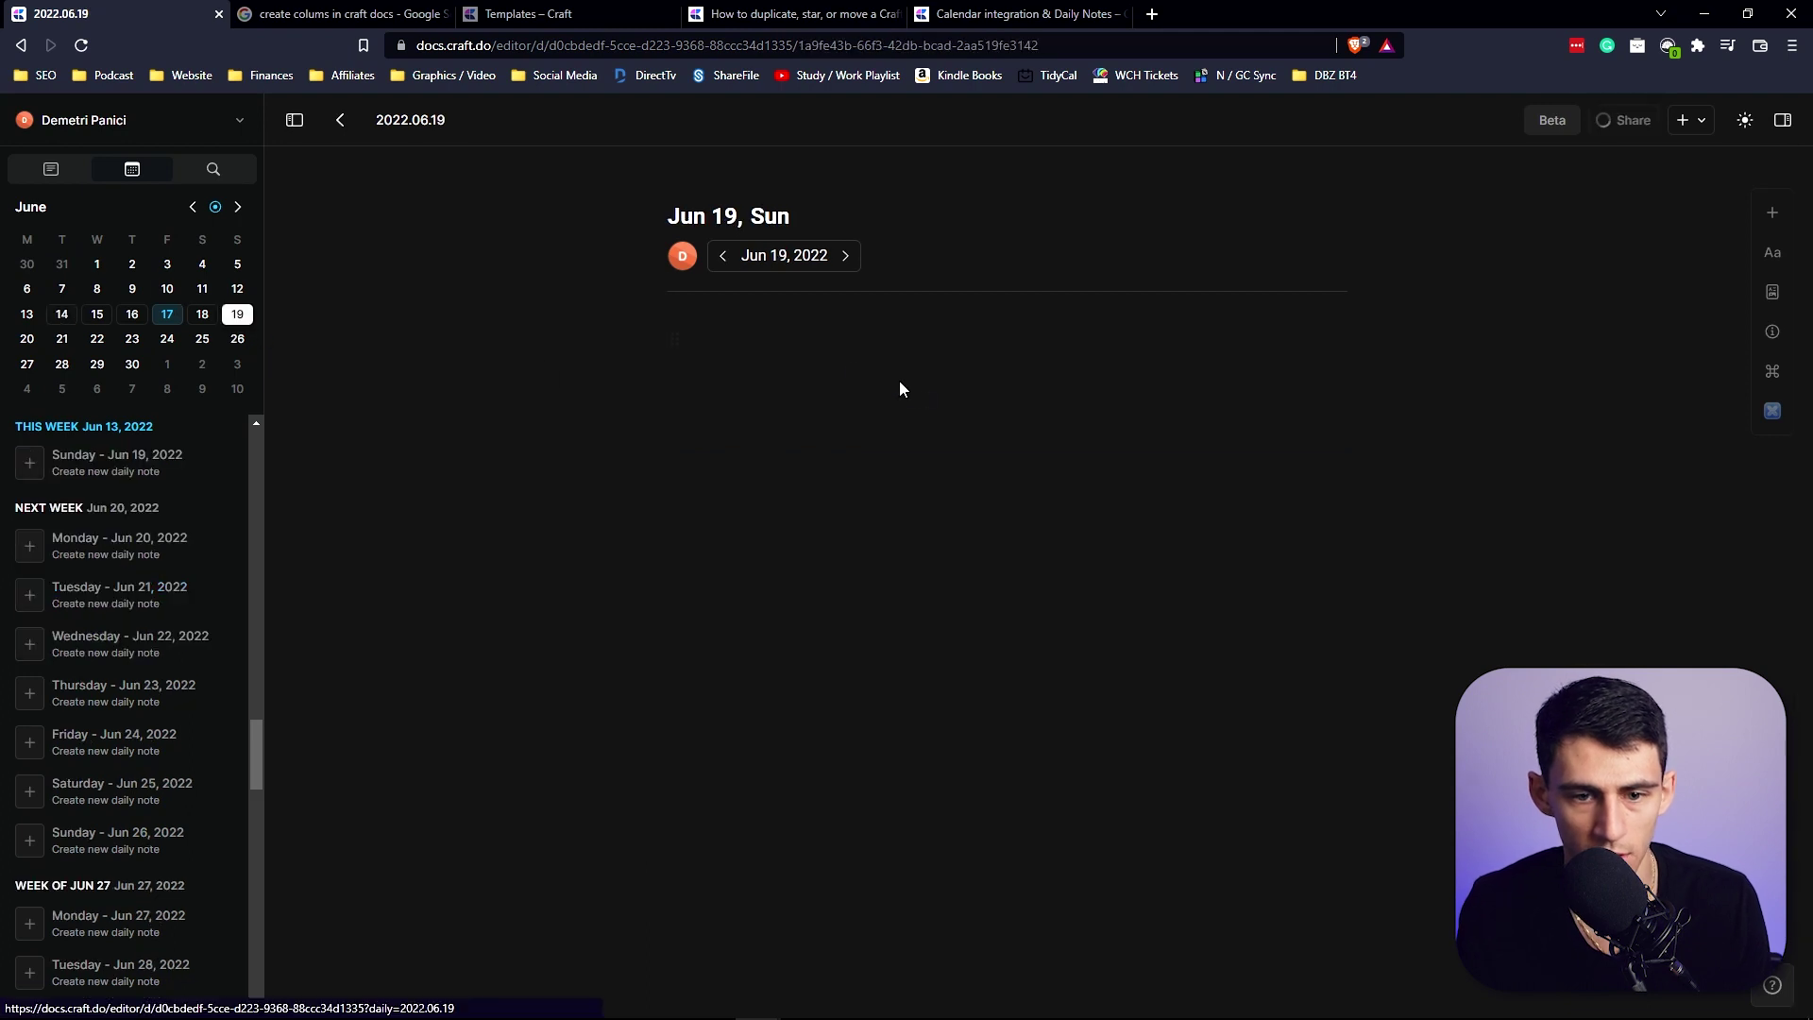
{"action": "left_click", "coordinate": [866, 368]}
{"action": "key", "text": "ctrl+v"}
{"action": "left_click", "coordinate": [30, 315]}
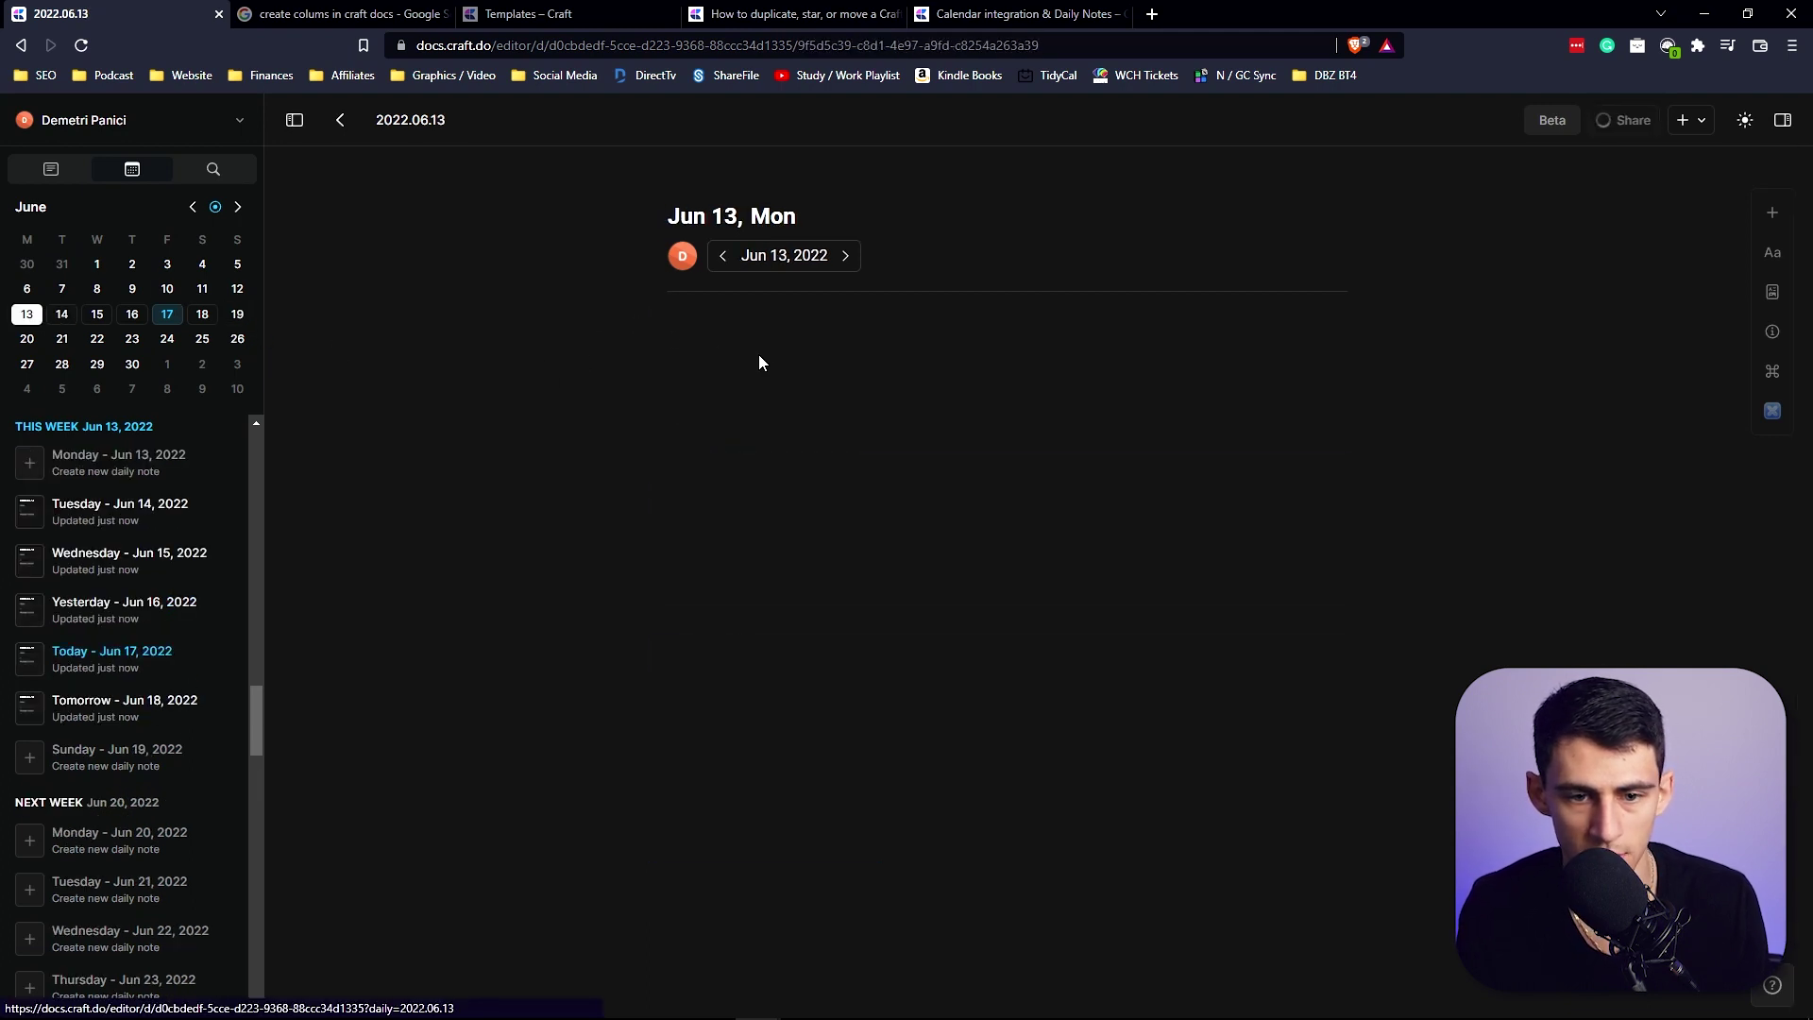
{"action": "left_click", "coordinate": [936, 347]}
{"action": "key", "text": "ctrl+v"}
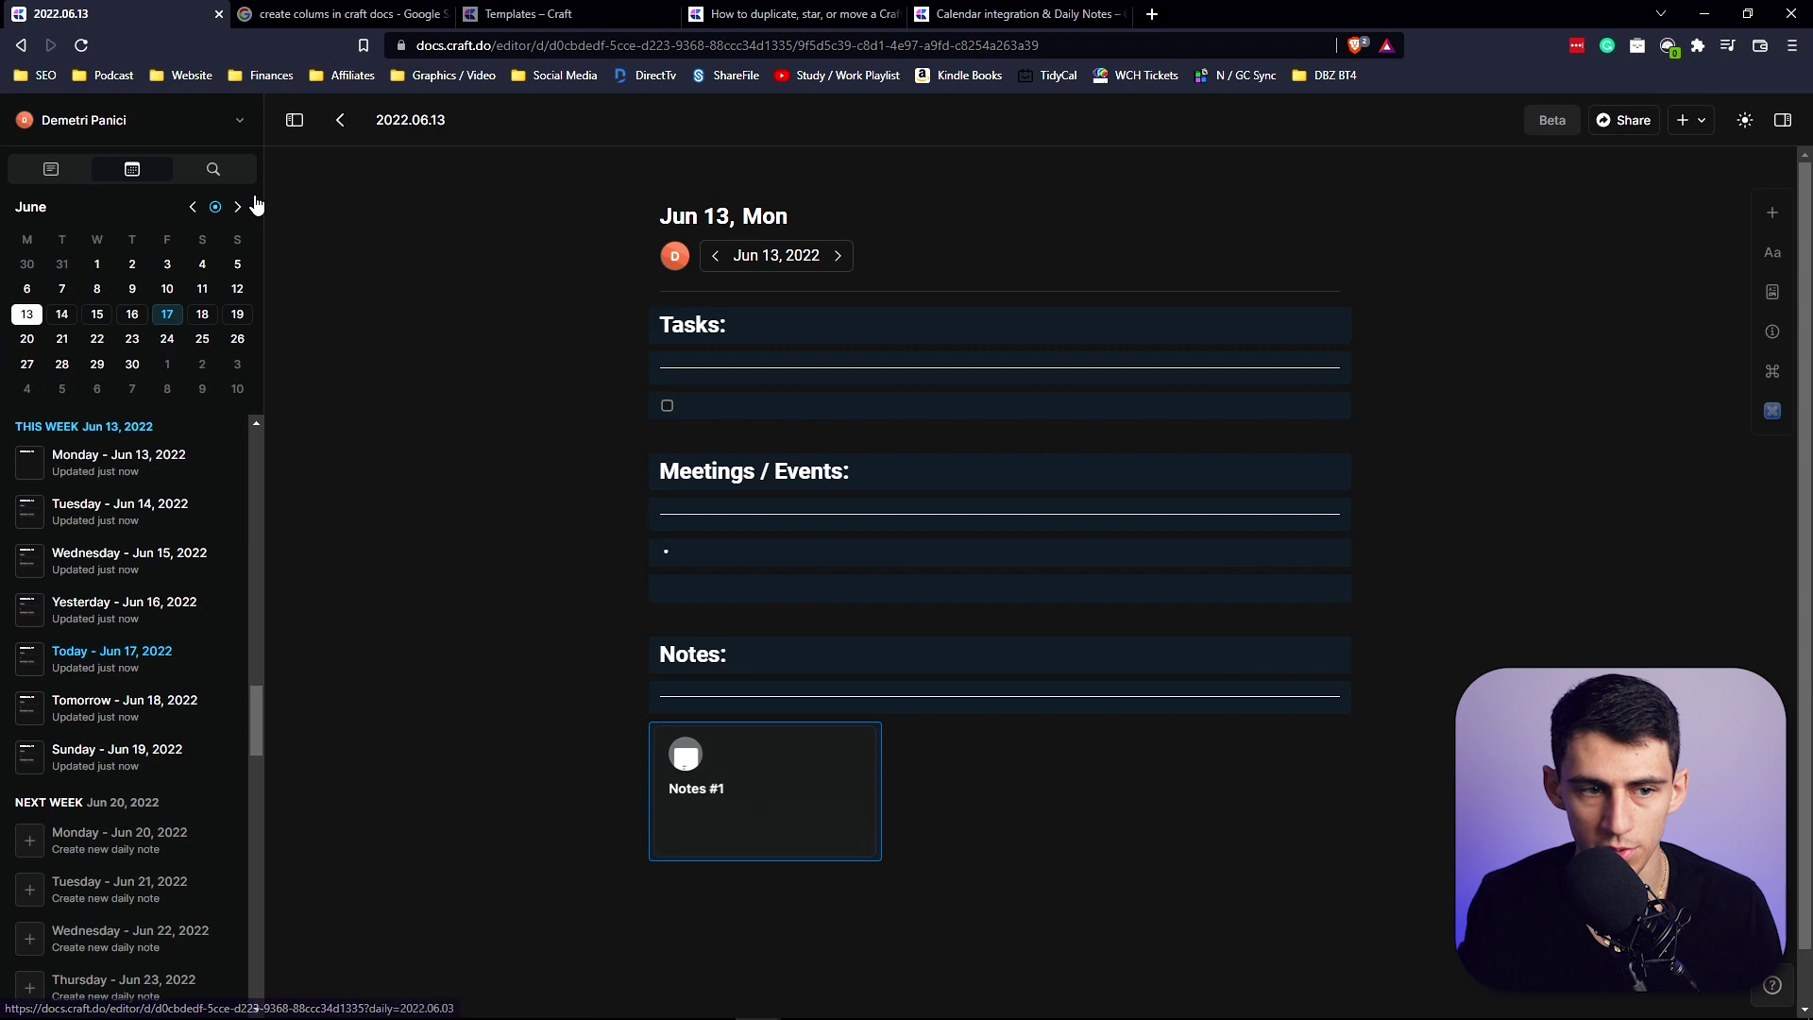
{"action": "left_click", "coordinate": [214, 172]}
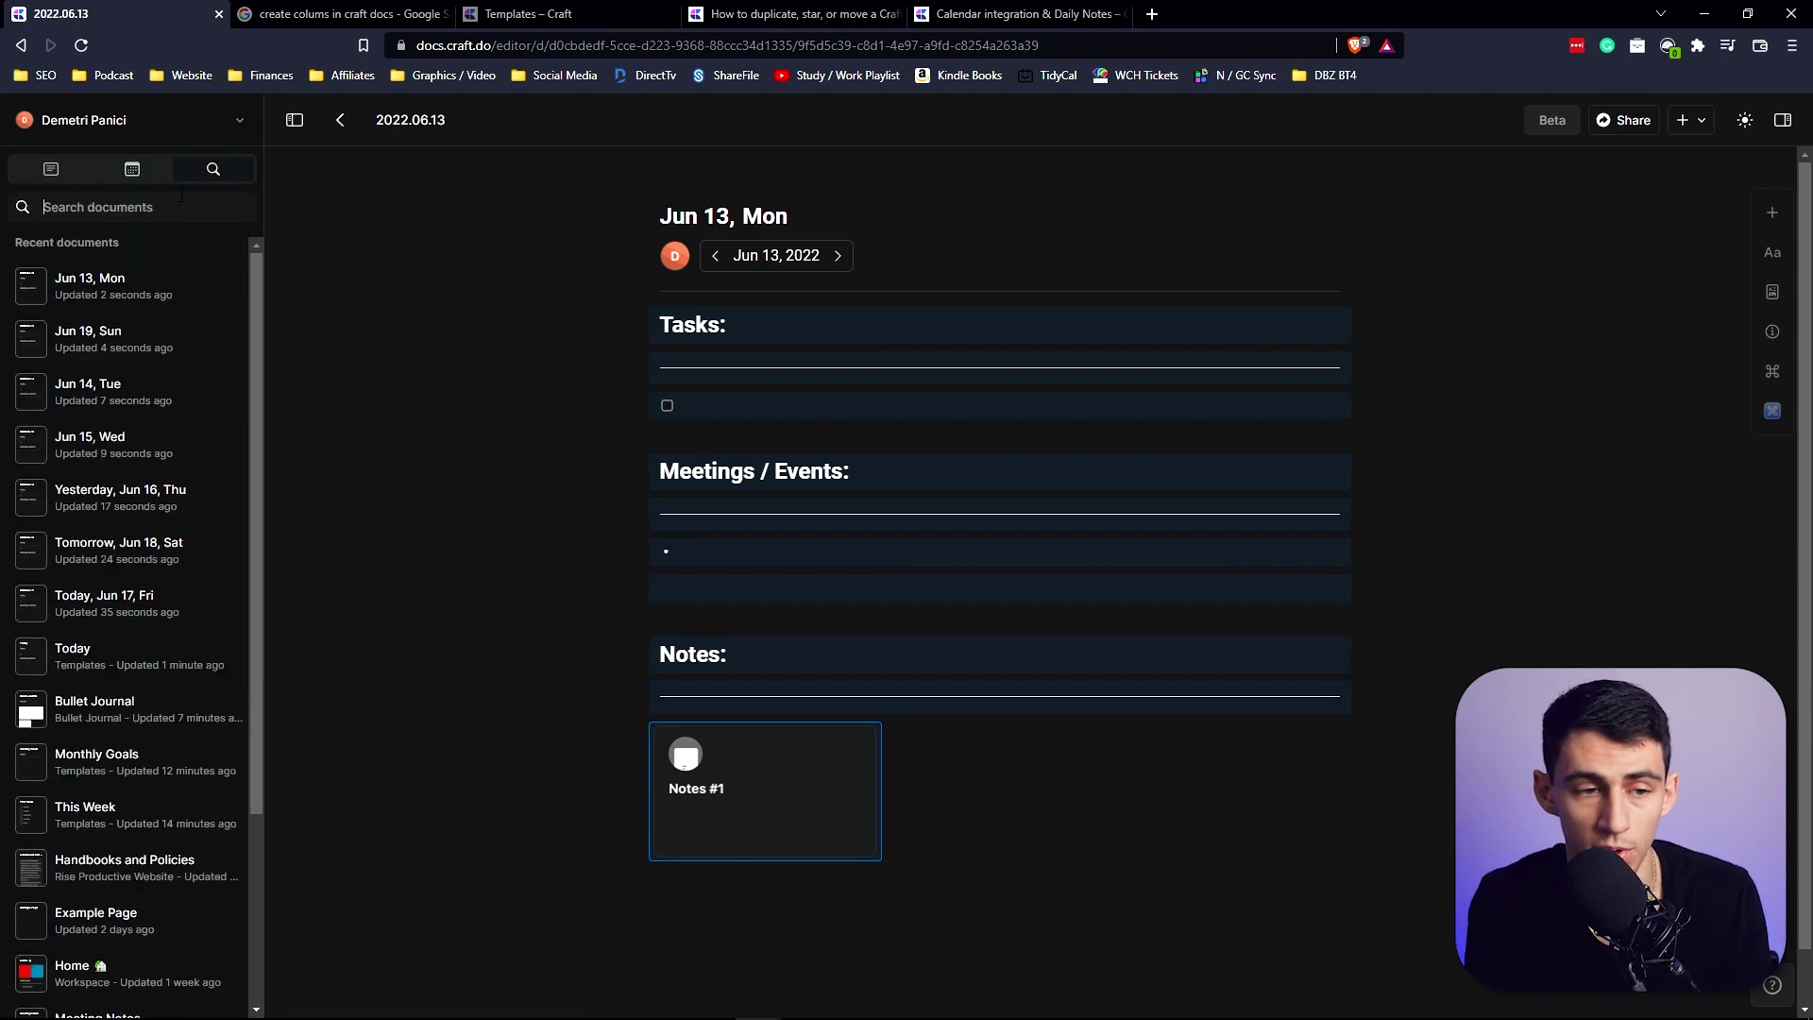
Search for june 15th and open the Wednesday Jun 15 daily note
{"action": "left_click", "coordinate": [134, 171]}
{"action": "left_click", "coordinate": [205, 175]}
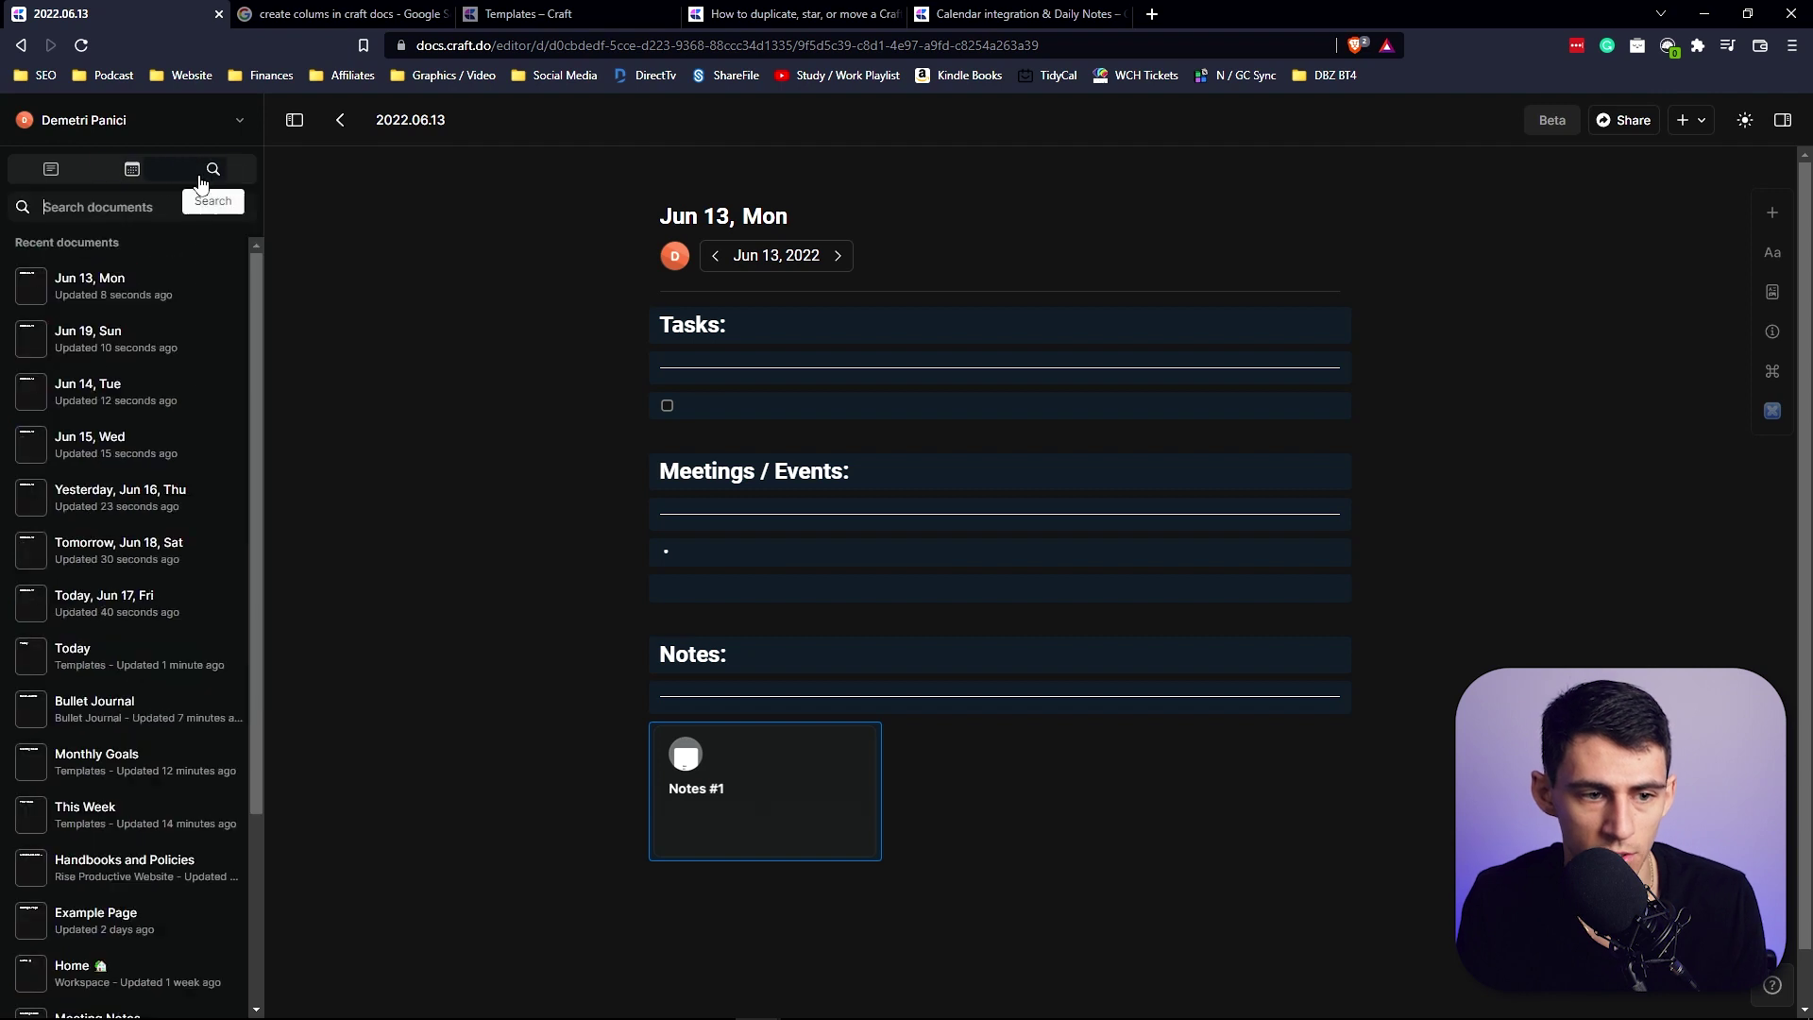
{"action": "type", "text": "june 15th"}
{"action": "key", "text": "Return"}
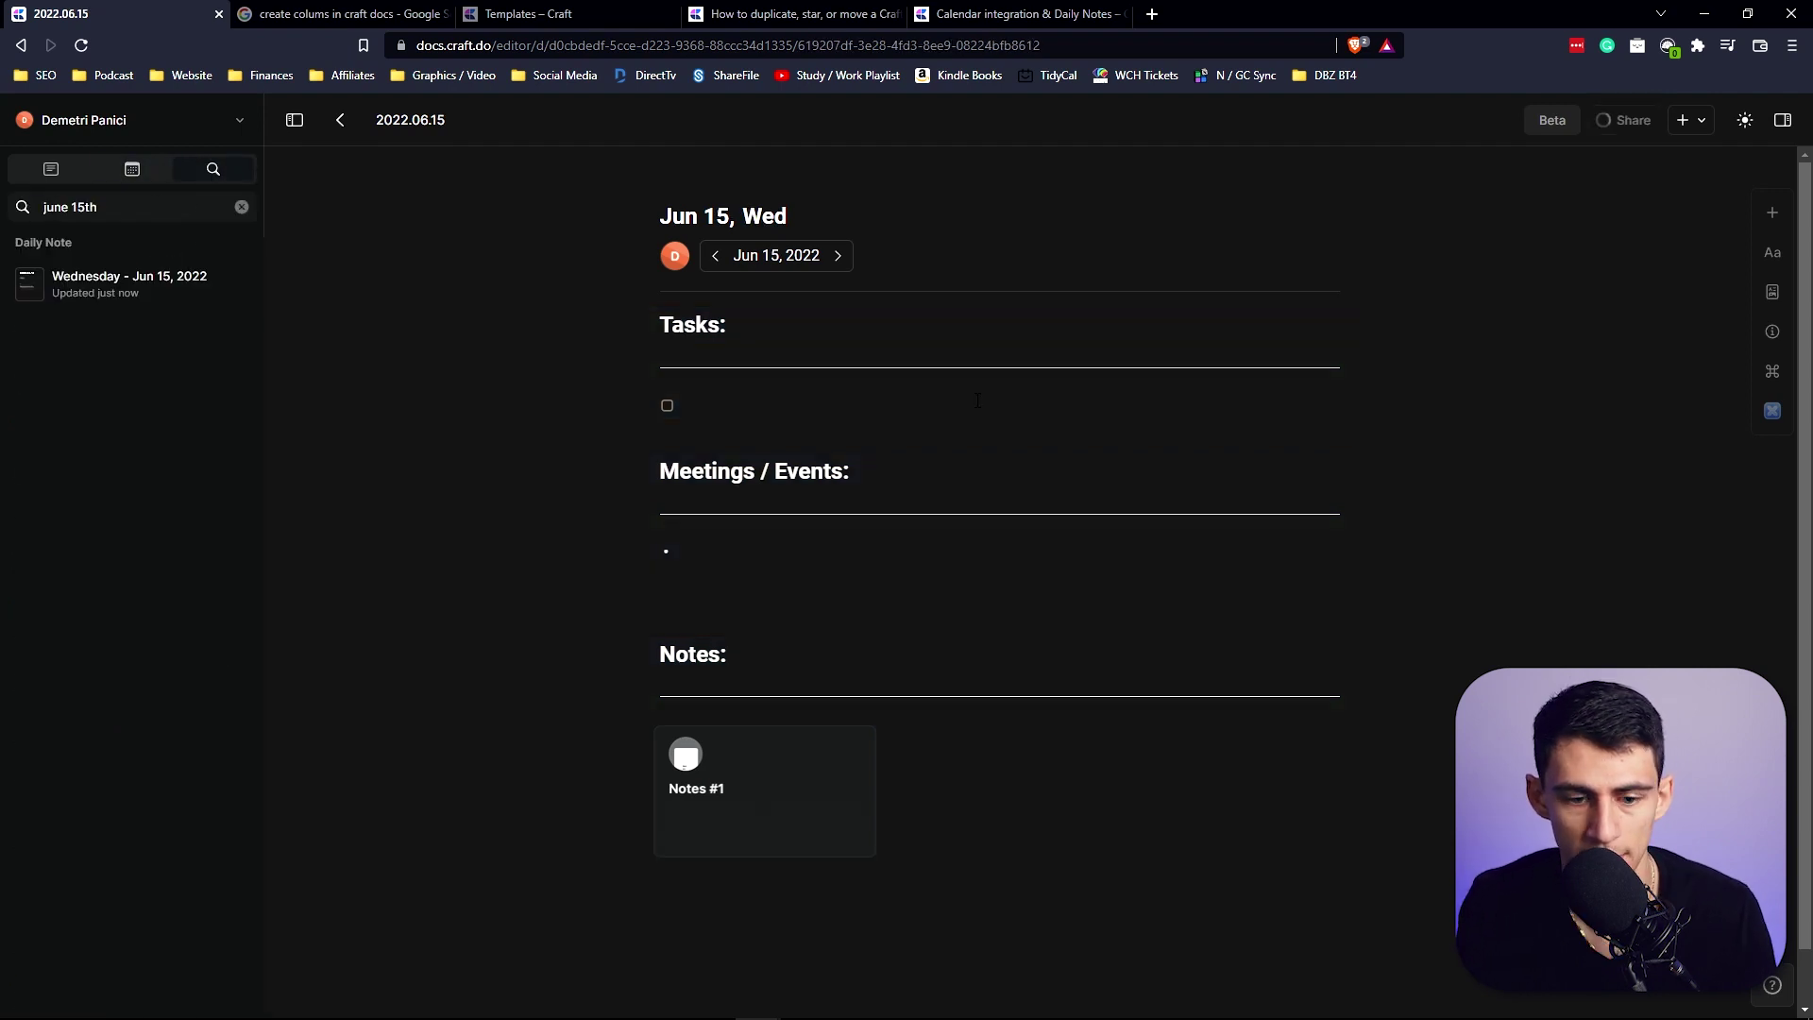